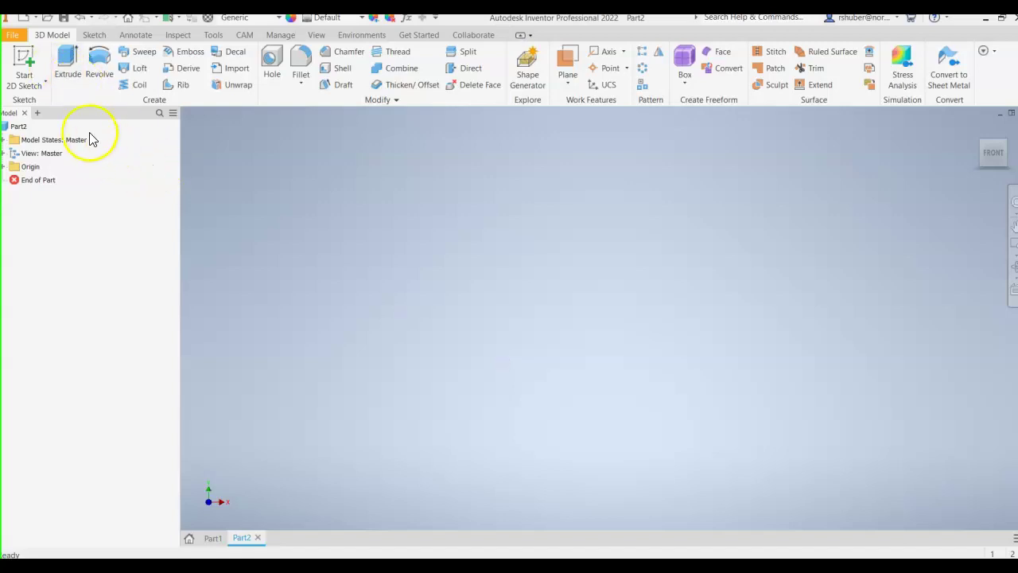
Step: Create Sketch1 on the YZ plane using Start 2D Sketch
{"action": "left_click", "coordinate": [24, 80]}
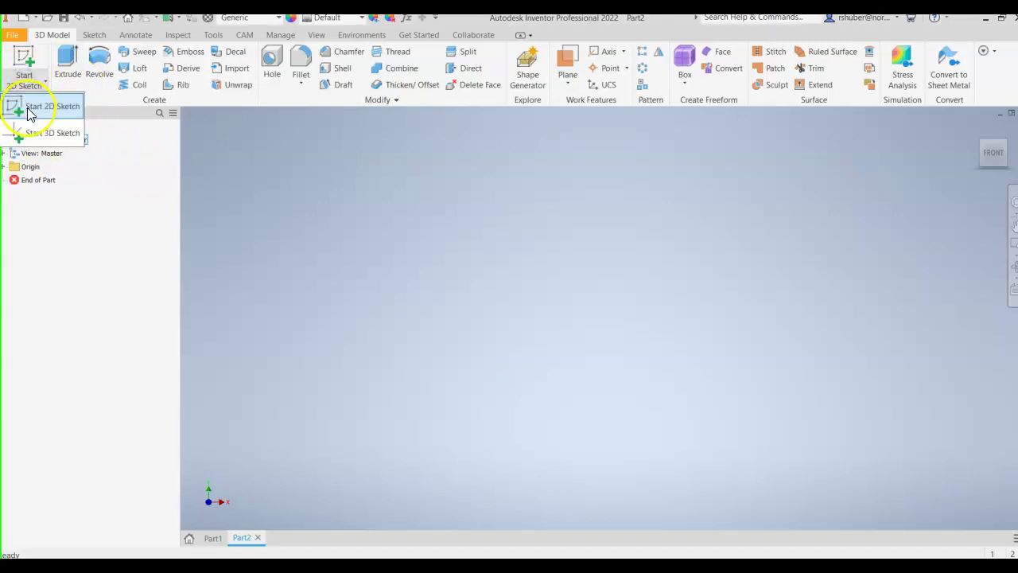
{"action": "left_click", "coordinate": [27, 103]}
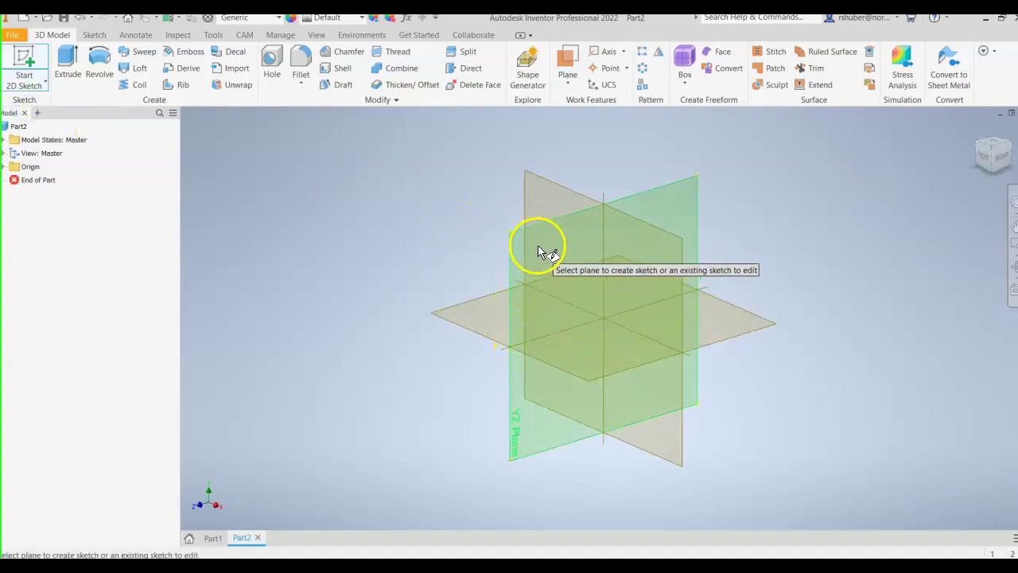
{"action": "left_click", "coordinate": [541, 239]}
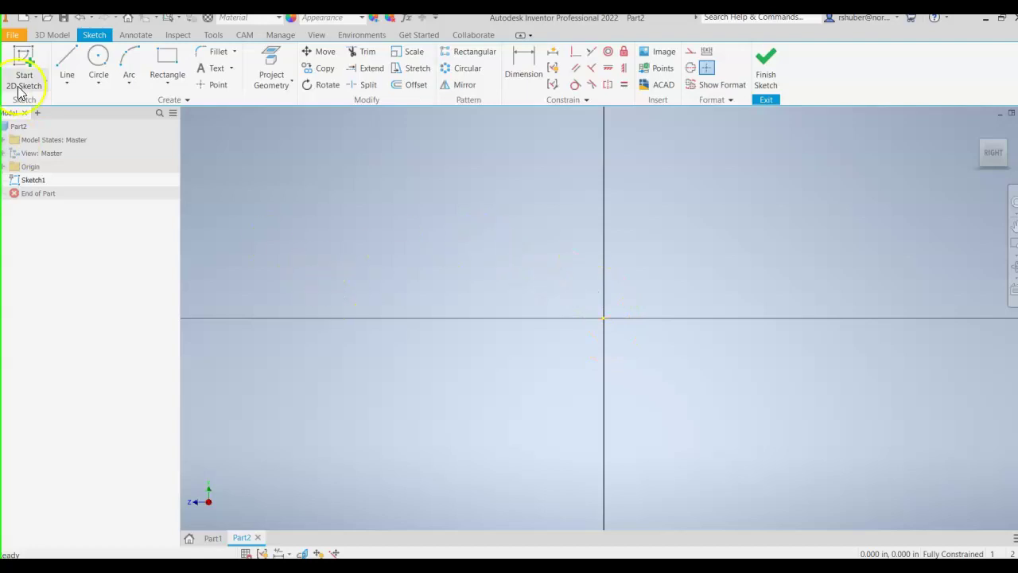
Step: Draw the closed eight-line slanted bar outline with a stepped notch at the top
{"action": "left_click", "coordinate": [68, 62]}
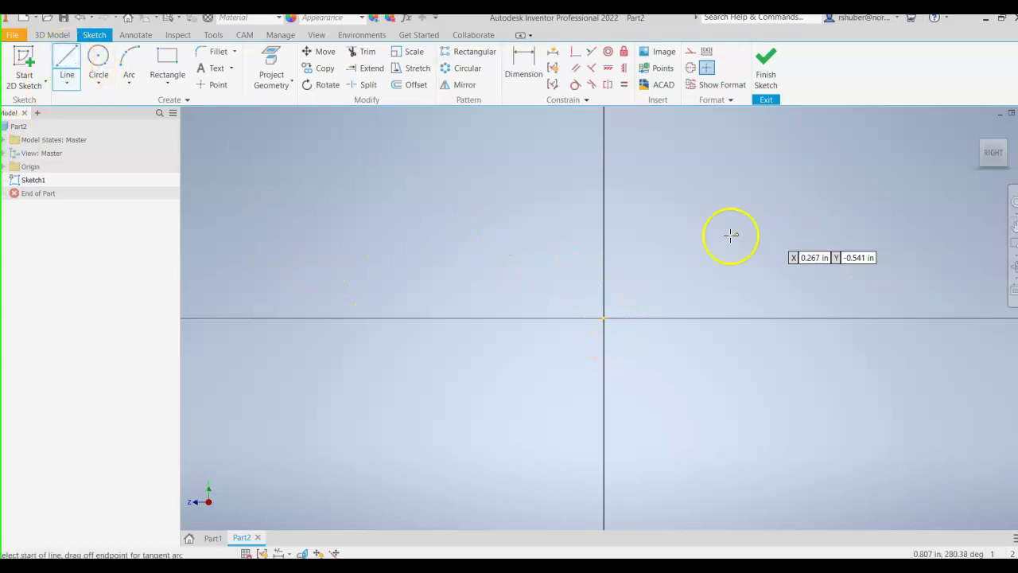
{"action": "left_click", "coordinate": [676, 198]}
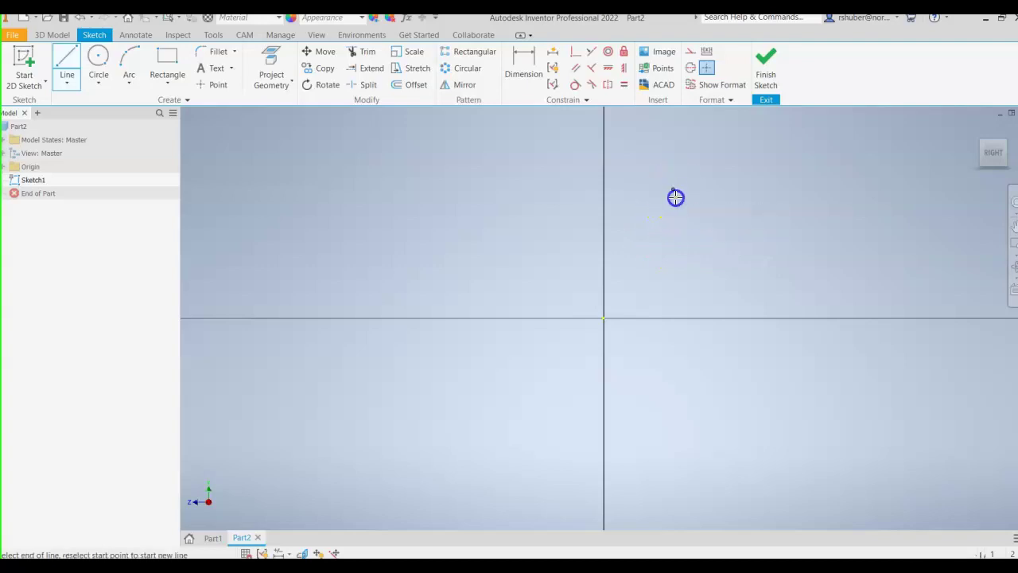
{"action": "left_click", "coordinate": [716, 269]}
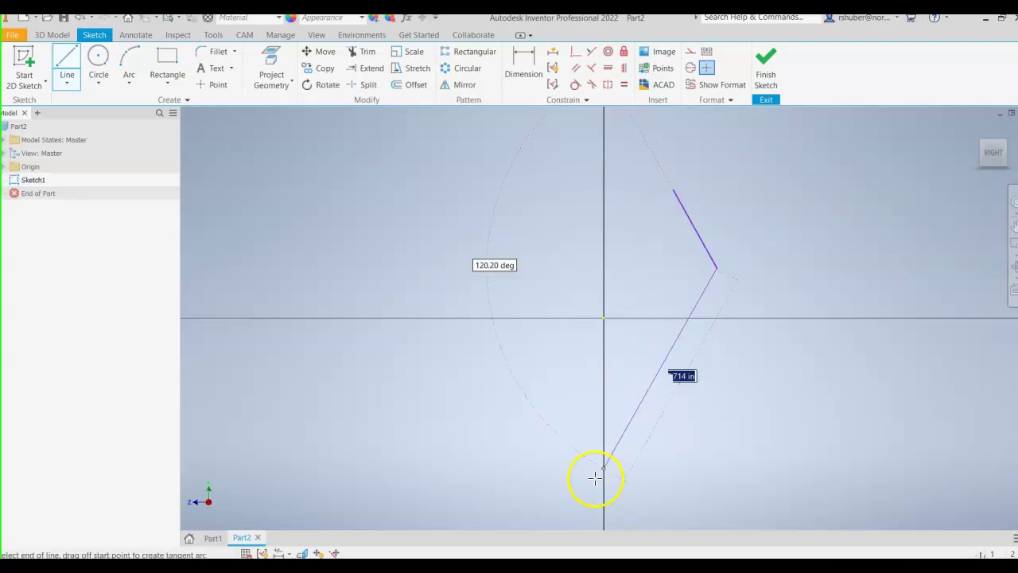
{"action": "left_click", "coordinate": [573, 501]}
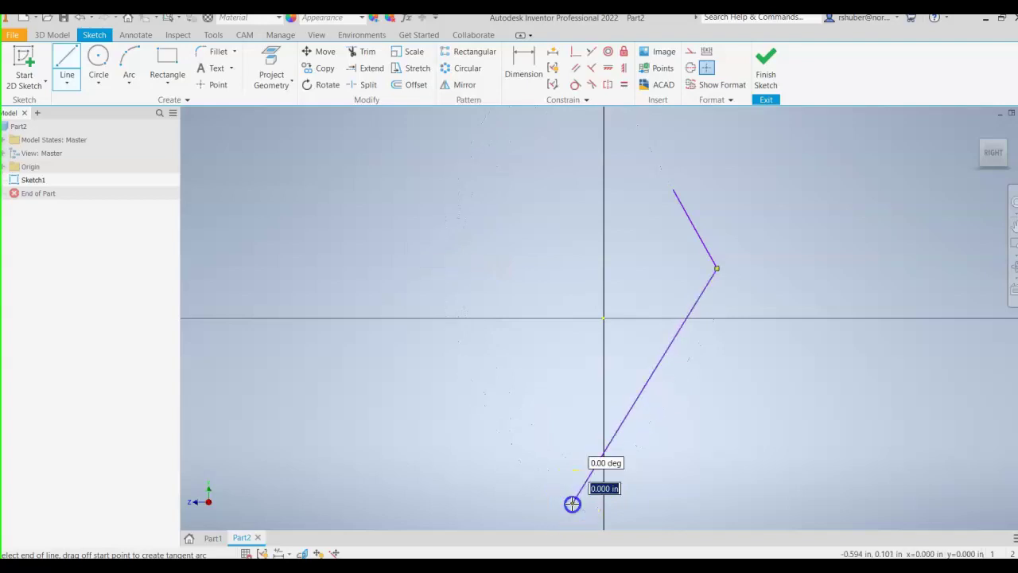
{"action": "left_click_drag", "start_coordinate": [573, 500], "coordinate": [539, 464]}
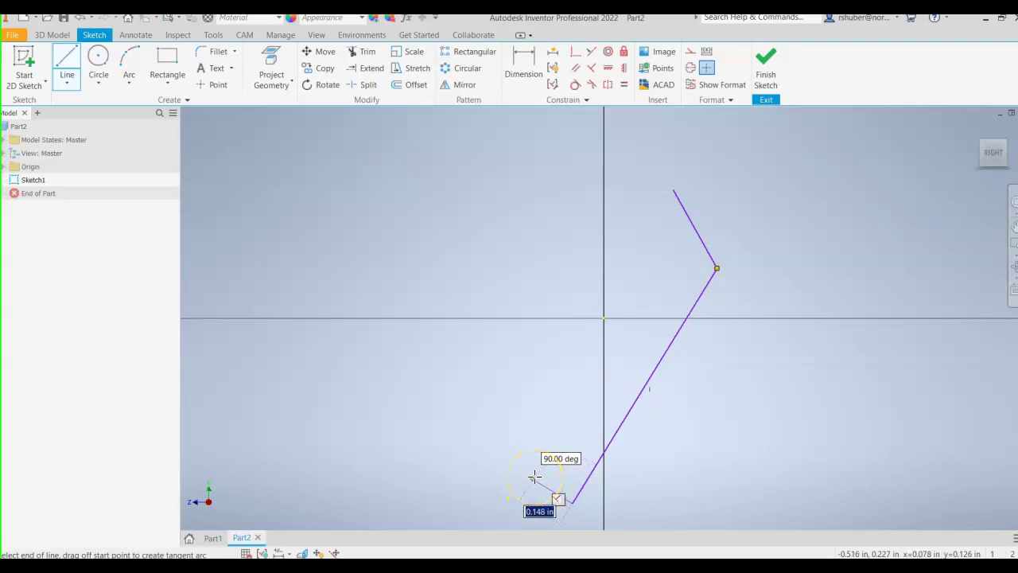
{"action": "left_click", "coordinate": [527, 472]}
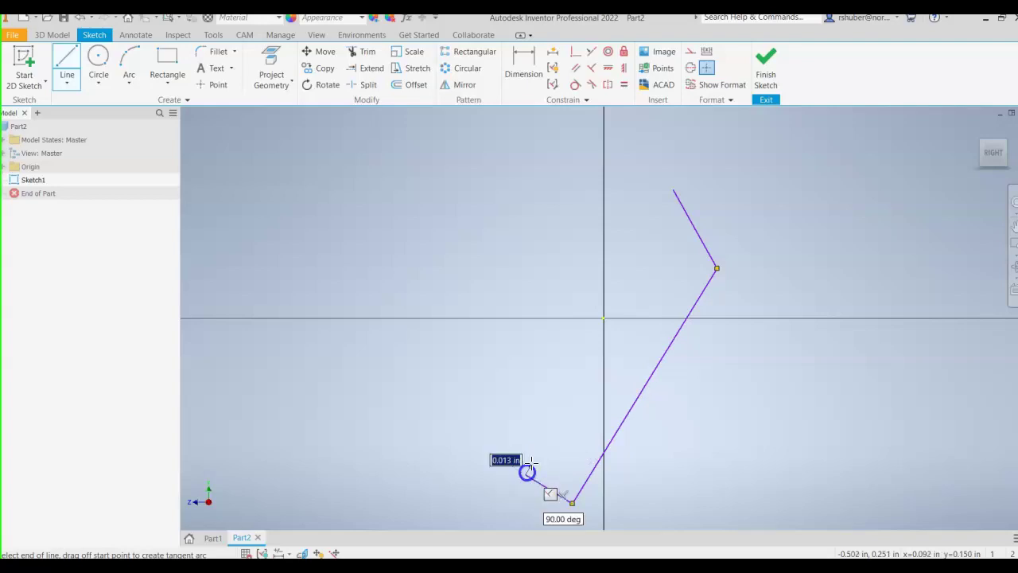
{"action": "left_click_drag", "start_coordinate": [564, 416], "coordinate": [630, 303]}
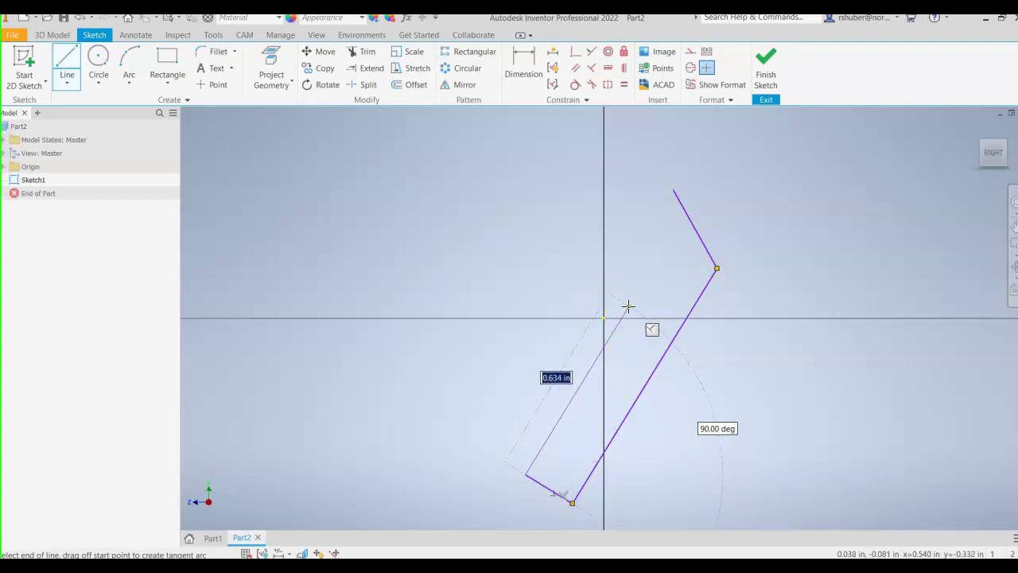
{"action": "left_click", "coordinate": [629, 306]}
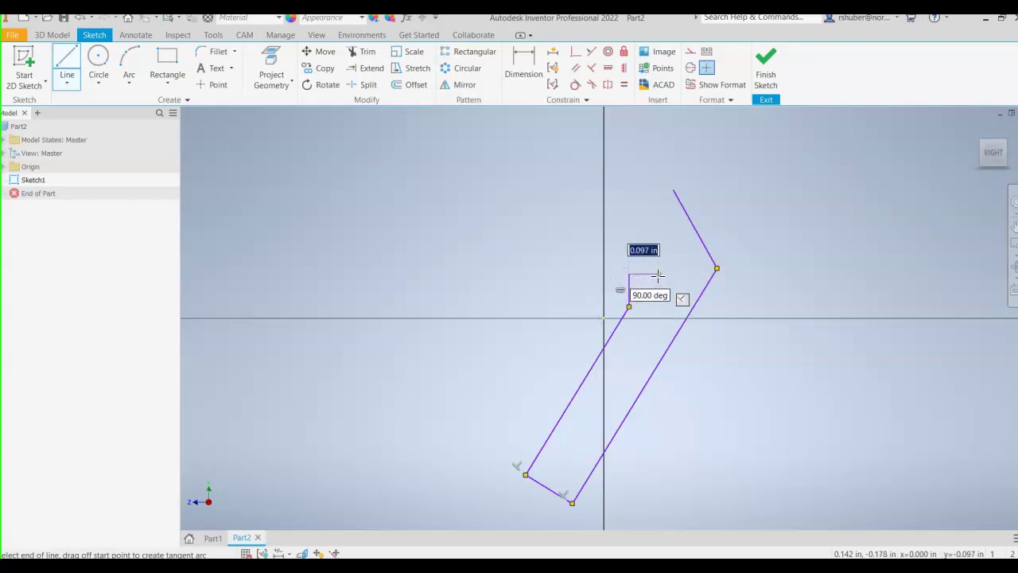
{"action": "left_click", "coordinate": [660, 274]}
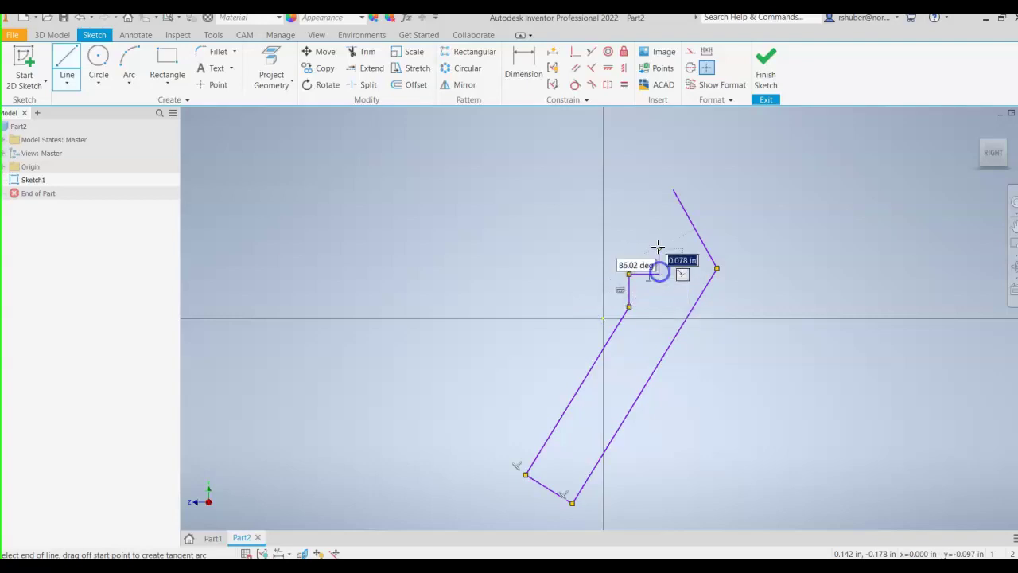
{"action": "left_click", "coordinate": [658, 191]}
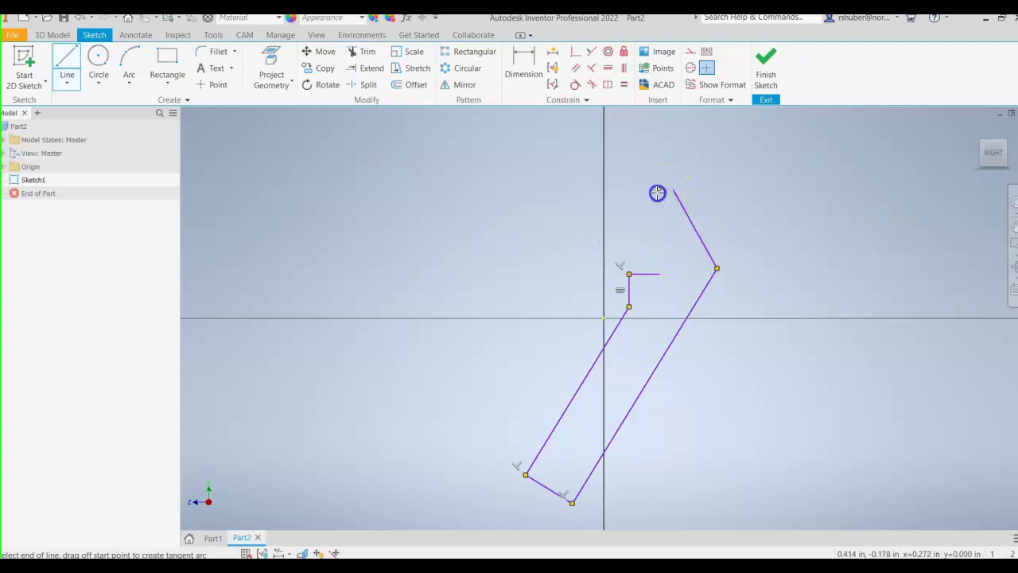
{"action": "left_click", "coordinate": [673, 190]}
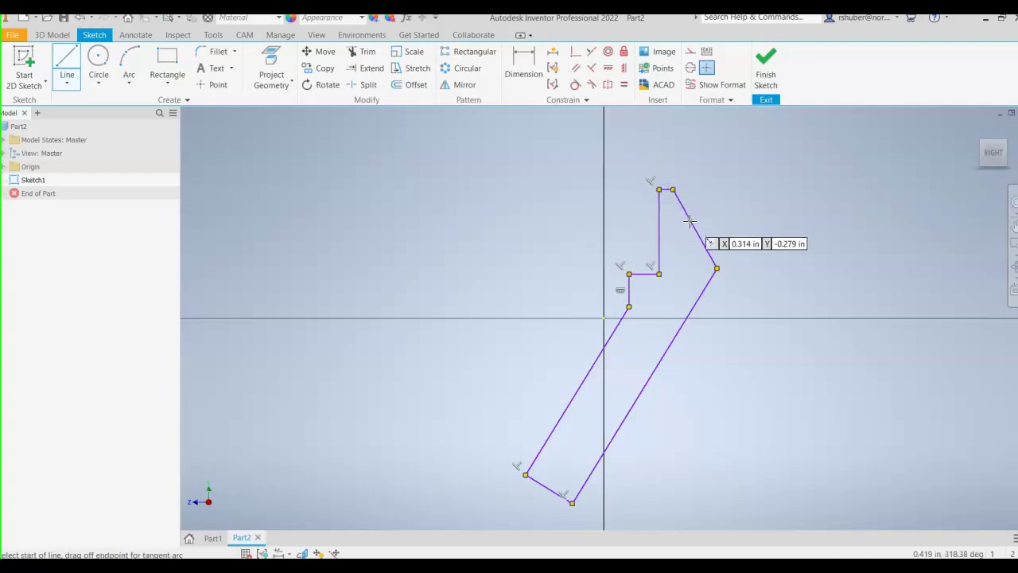
{"action": "key", "text": "Escape"}
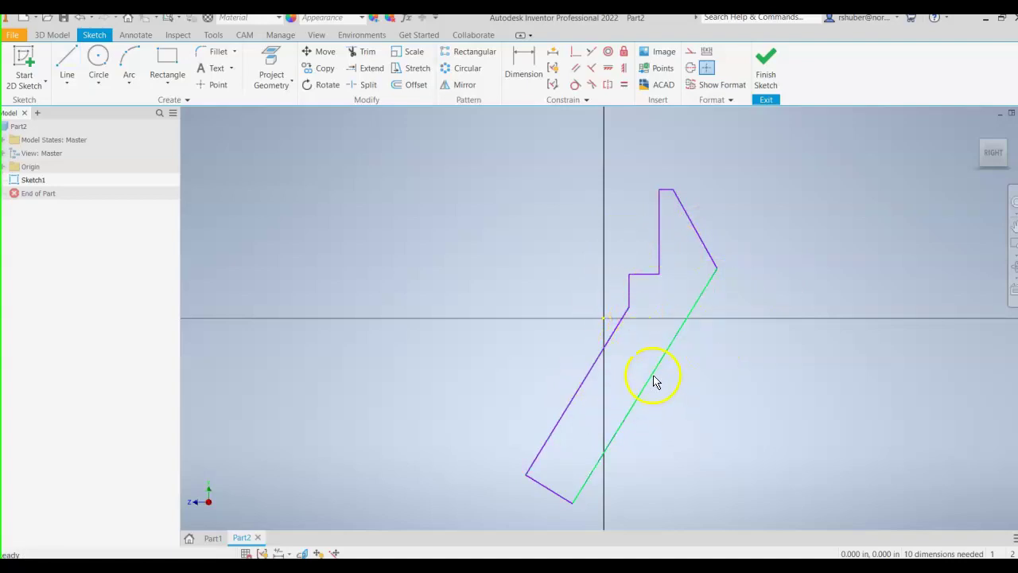
Step: Make the inner step corner coincident with the origin and the right corner coincident with the X axis
{"action": "mouse_move", "coordinate": [636, 338]}
{"action": "middle_mouse_down"}
{"action": "mouse_move", "coordinate": [632, 364]}
{"action": "mouse_move", "coordinate": [643, 321]}
{"action": "middle_mouse_up"}
{"action": "left_click", "coordinate": [629, 374]}
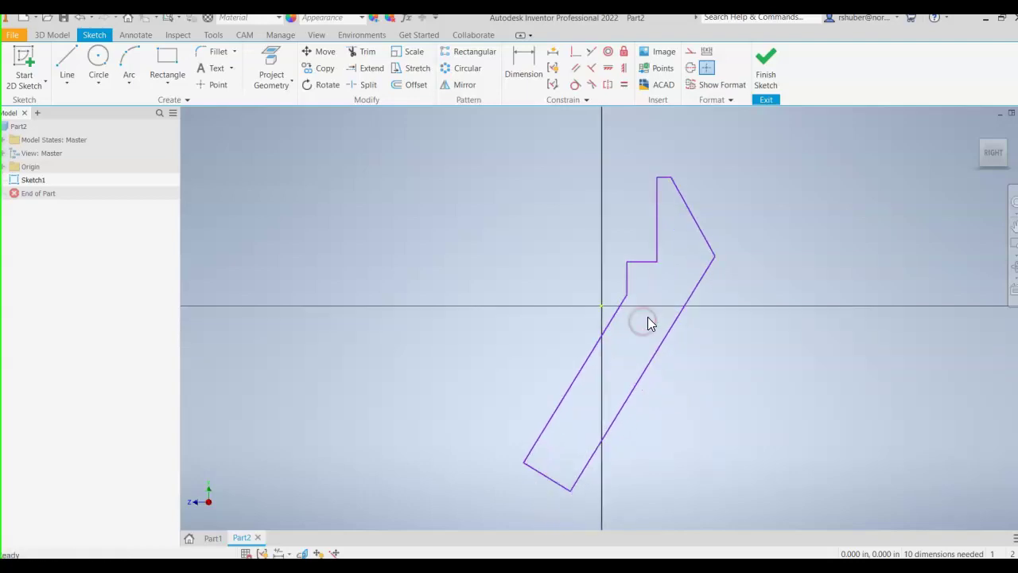
{"action": "left_click", "coordinate": [677, 223]}
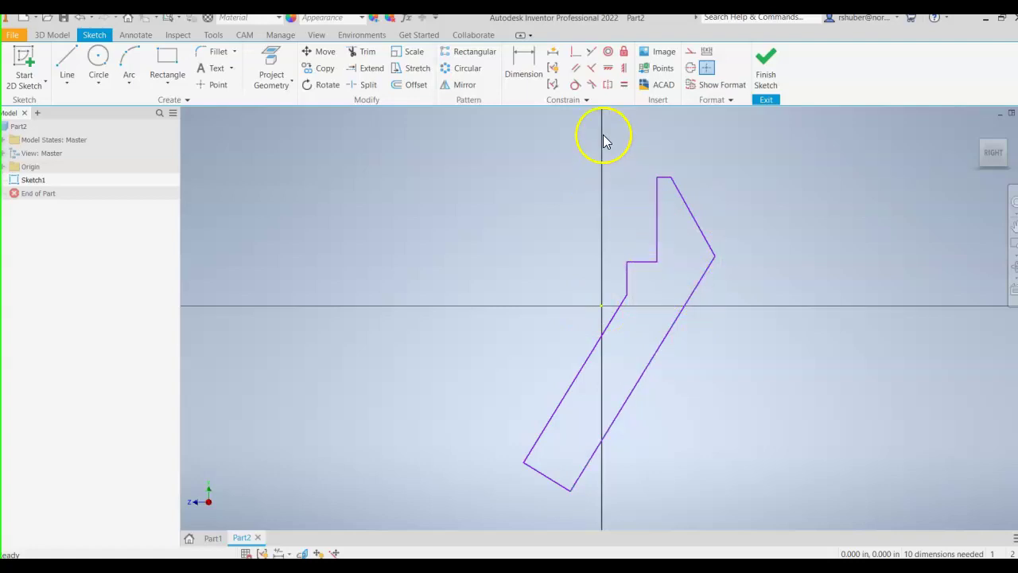
{"action": "left_click", "coordinate": [574, 54]}
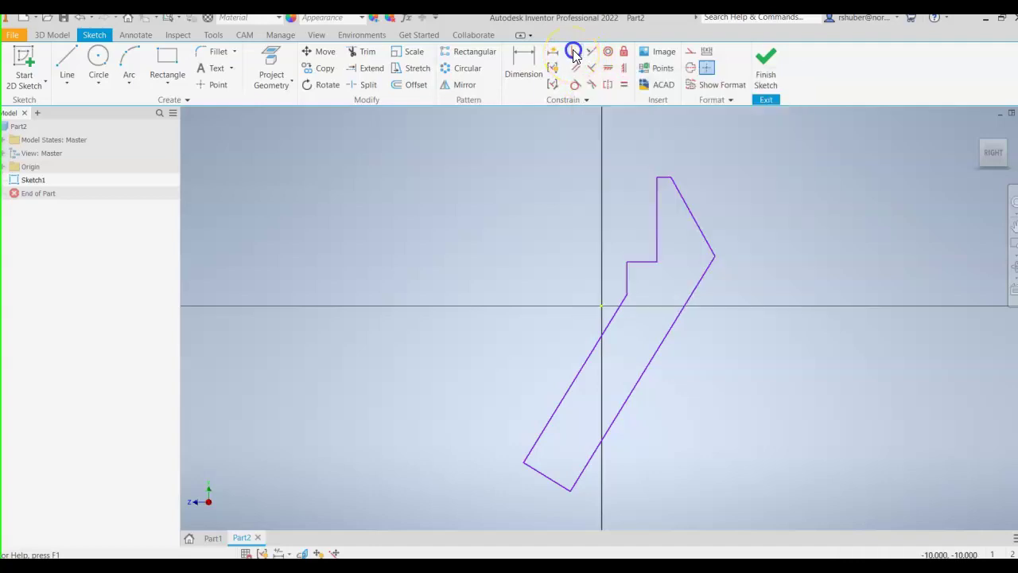
{"action": "left_click", "coordinate": [628, 262]}
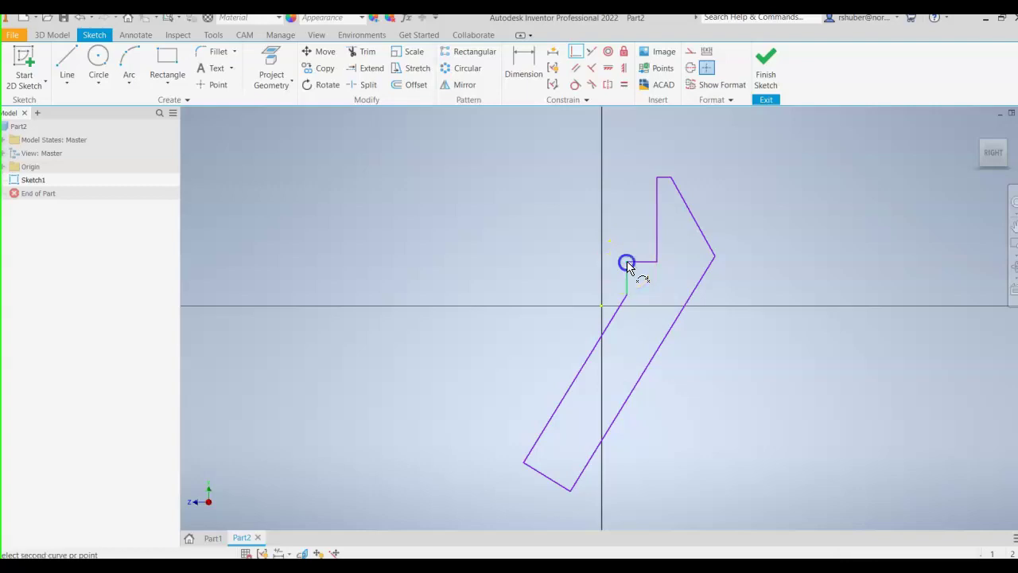
{"action": "left_click", "coordinate": [602, 307]}
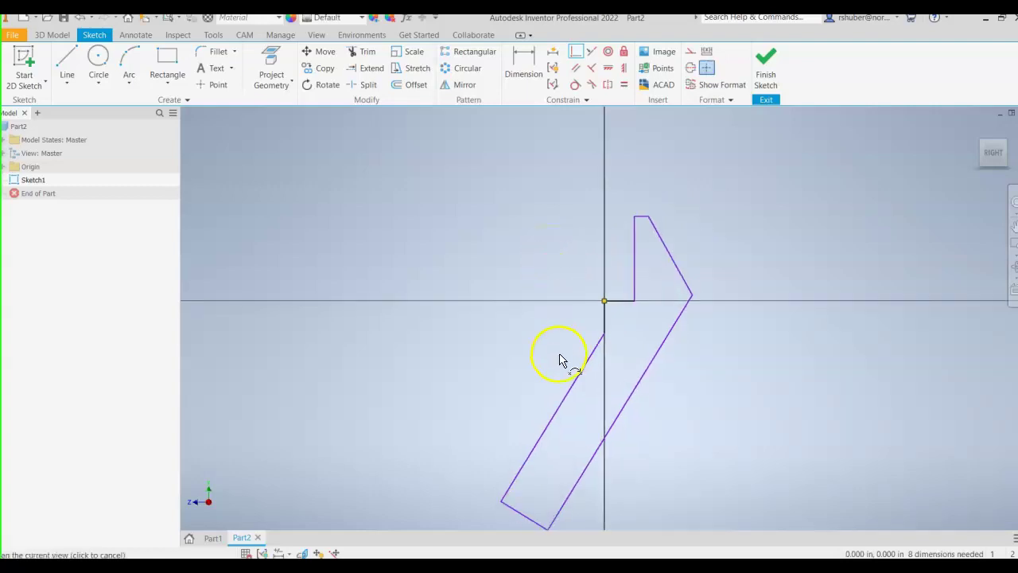
{"action": "middle_click_drag", "start_coordinate": [562, 359], "coordinate": [584, 295]}
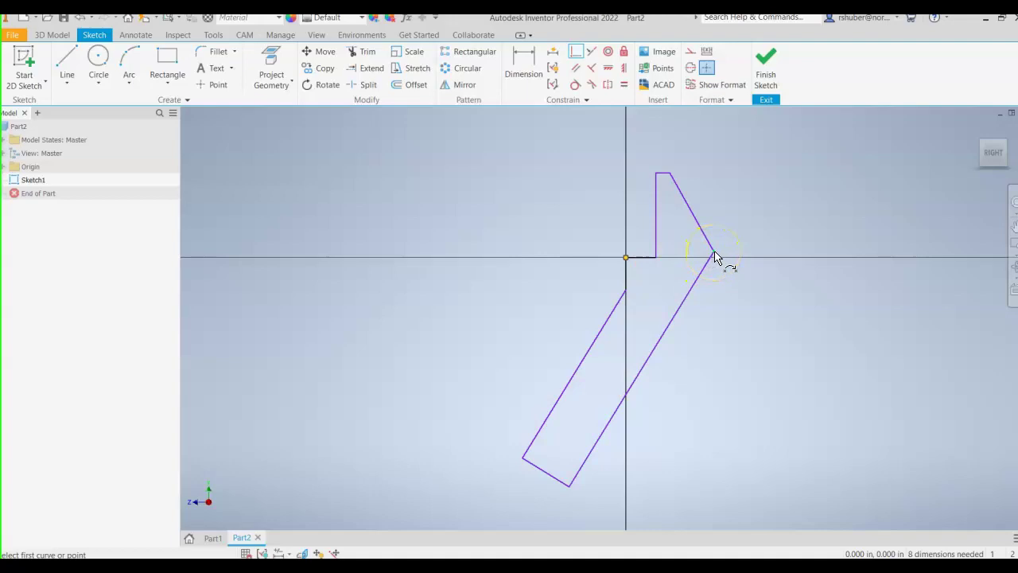
{"action": "left_click", "coordinate": [679, 258]}
{"action": "left_click", "coordinate": [712, 256]}
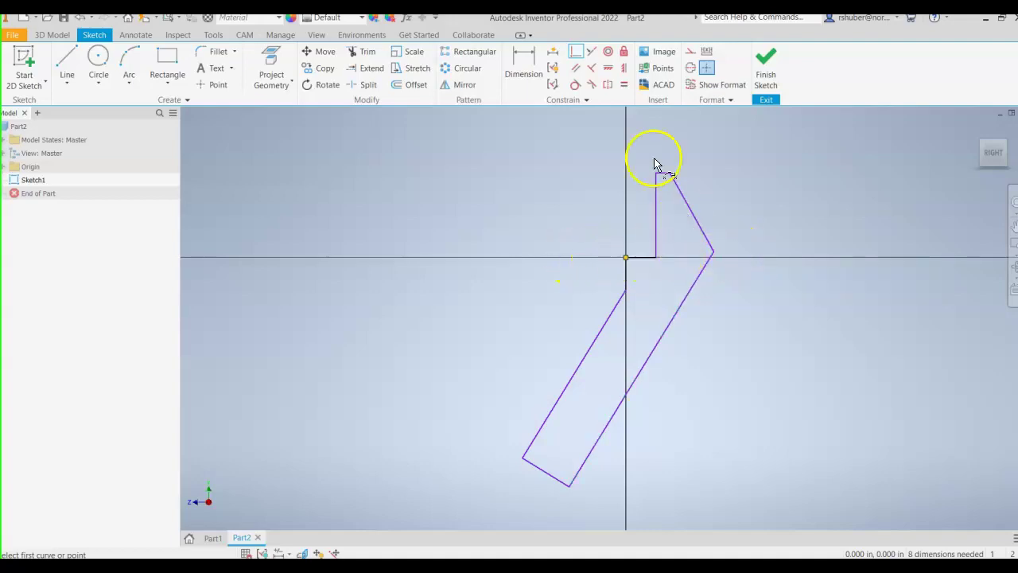
Step: Align two profile points vertically after cancelling an over-constraining change
{"action": "left_click", "coordinate": [609, 70]}
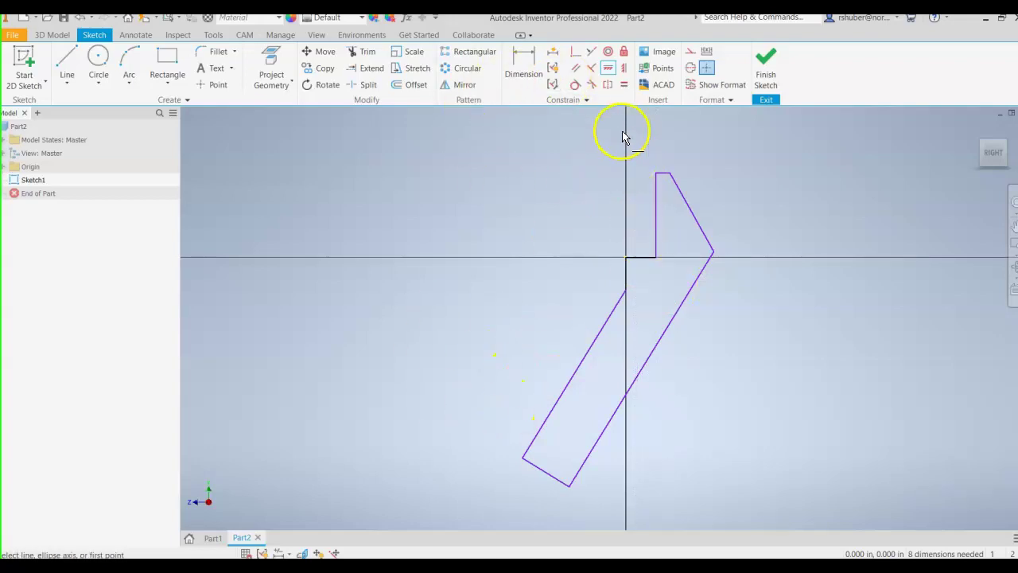
{"action": "left_click", "coordinate": [625, 70]}
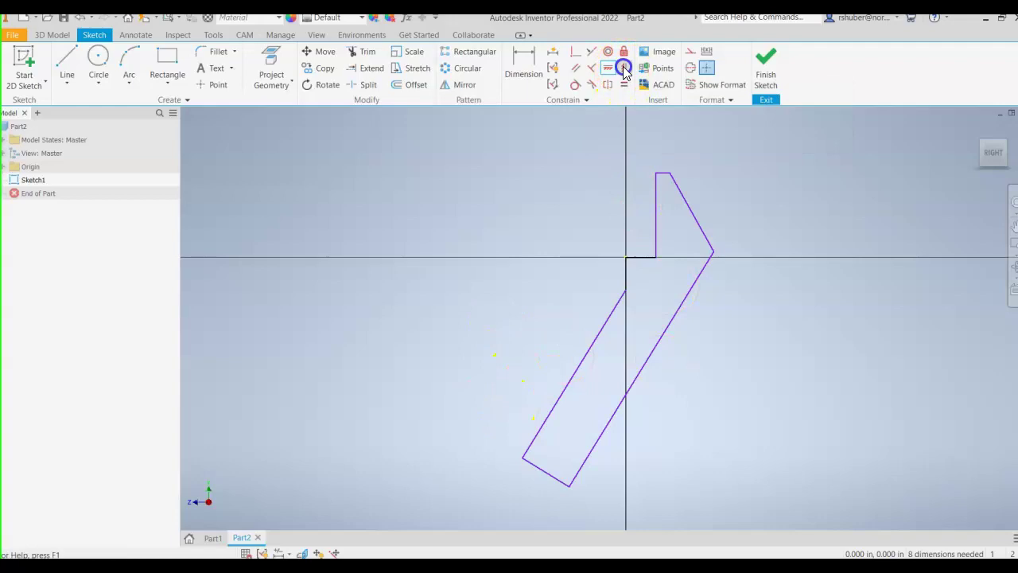
{"action": "left_click", "coordinate": [636, 259]}
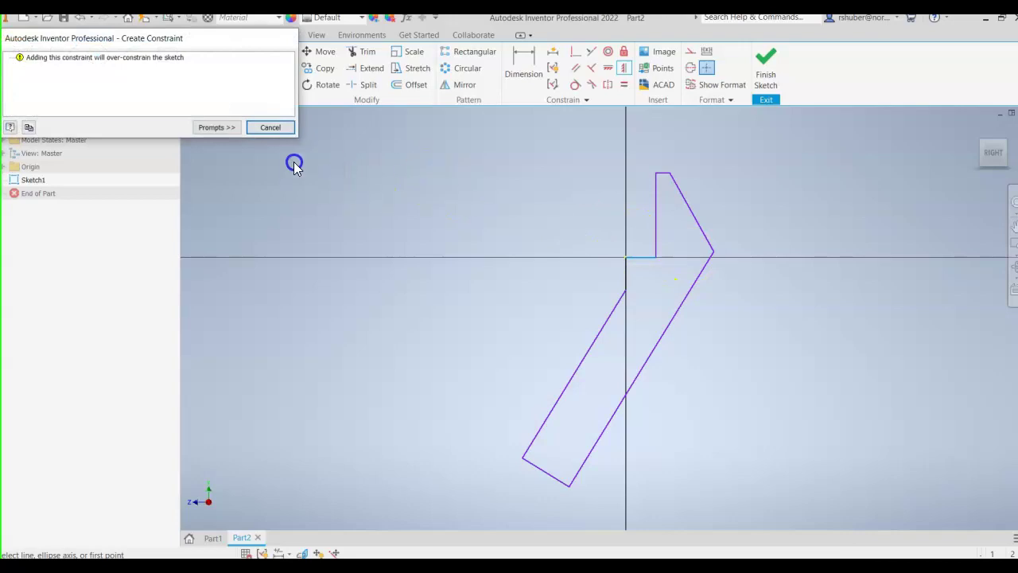
{"action": "left_click", "coordinate": [270, 127]}
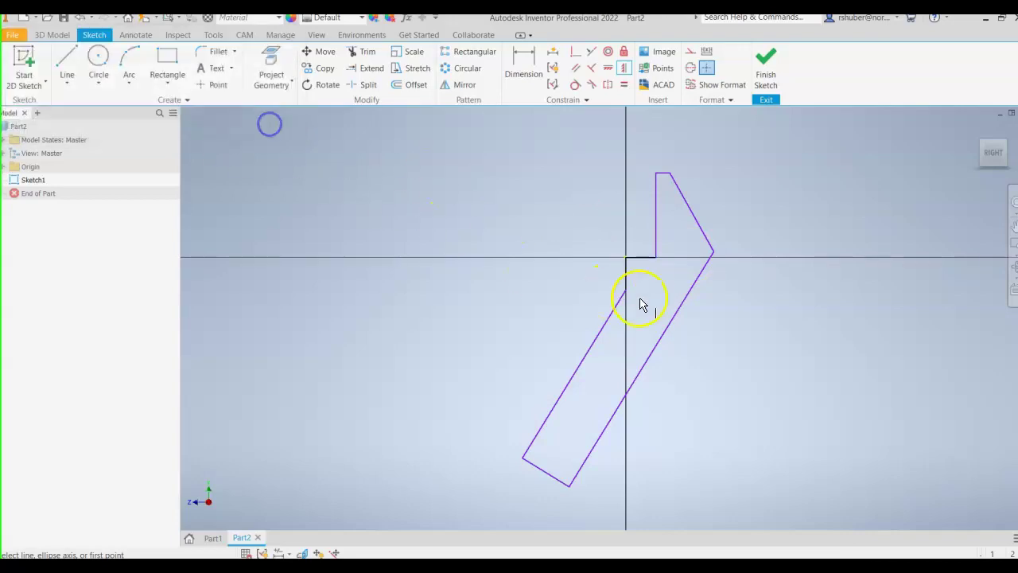
{"action": "left_click", "coordinate": [713, 255]}
{"action": "left_click", "coordinate": [643, 269]}
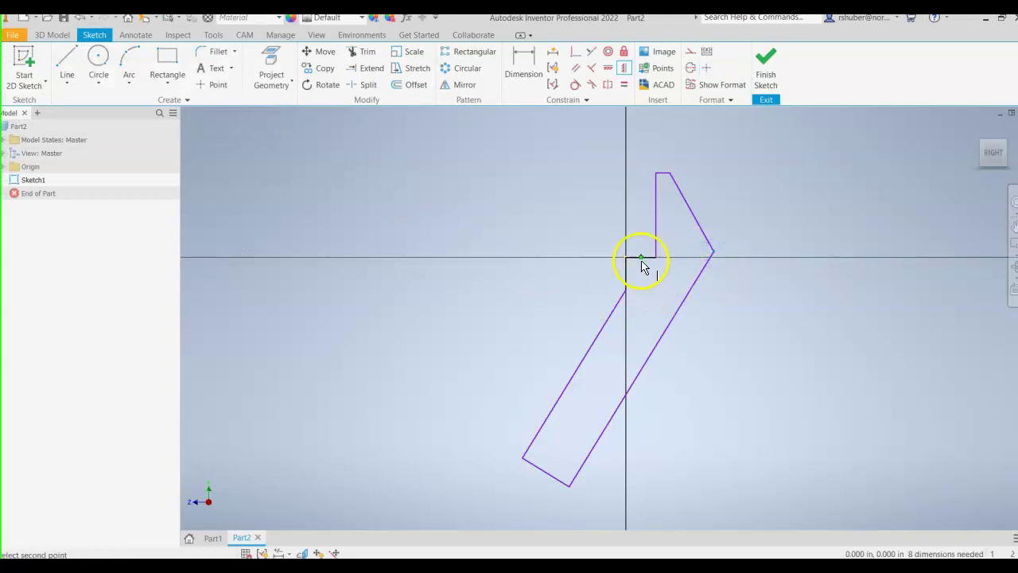
{"action": "left_click", "coordinate": [643, 260]}
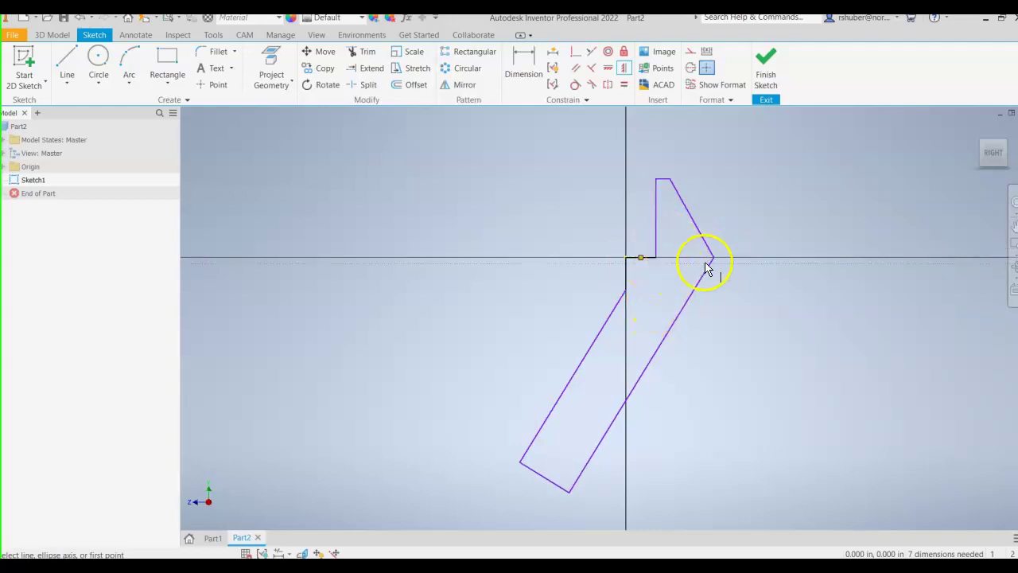
{"action": "middle_click_drag", "start_coordinate": [586, 329], "coordinate": [596, 334]}
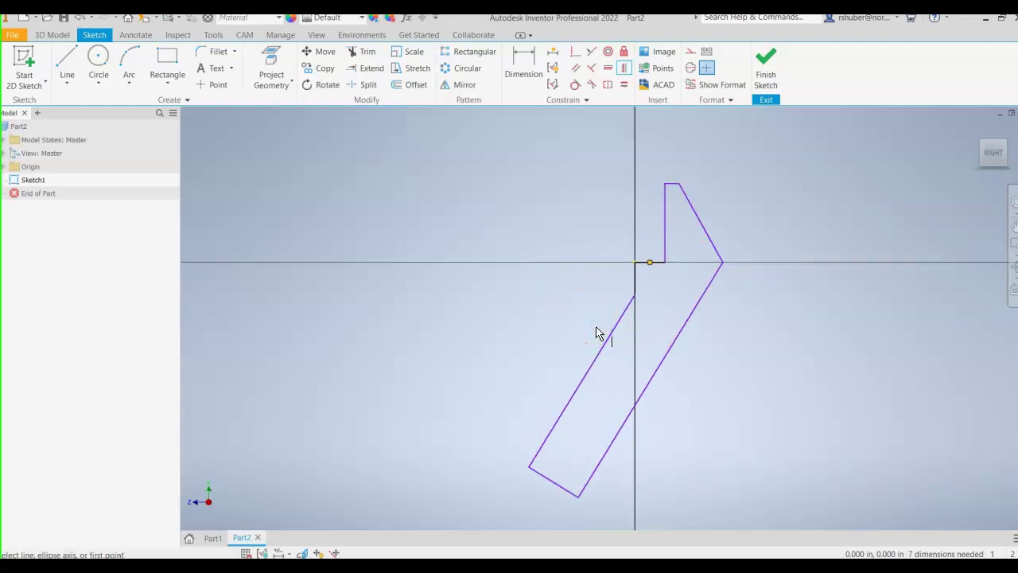
Step: Add a .120 horizontal offset dimension from the origin to the vertical line
{"action": "left_click", "coordinate": [523, 74]}
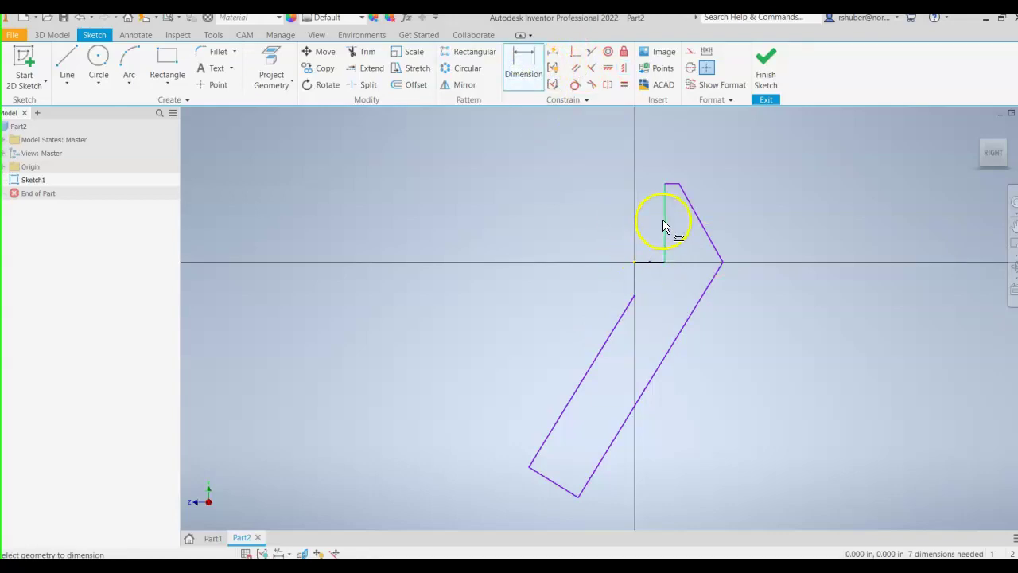
{"action": "left_click", "coordinate": [666, 227]}
{"action": "left_click", "coordinate": [634, 263]}
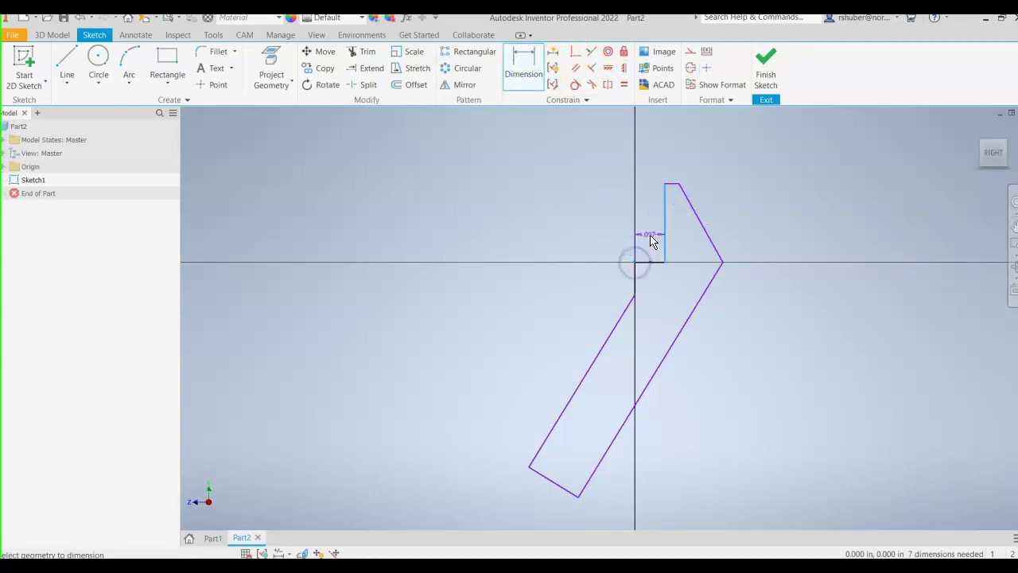
{"action": "left_click", "coordinate": [651, 240]}
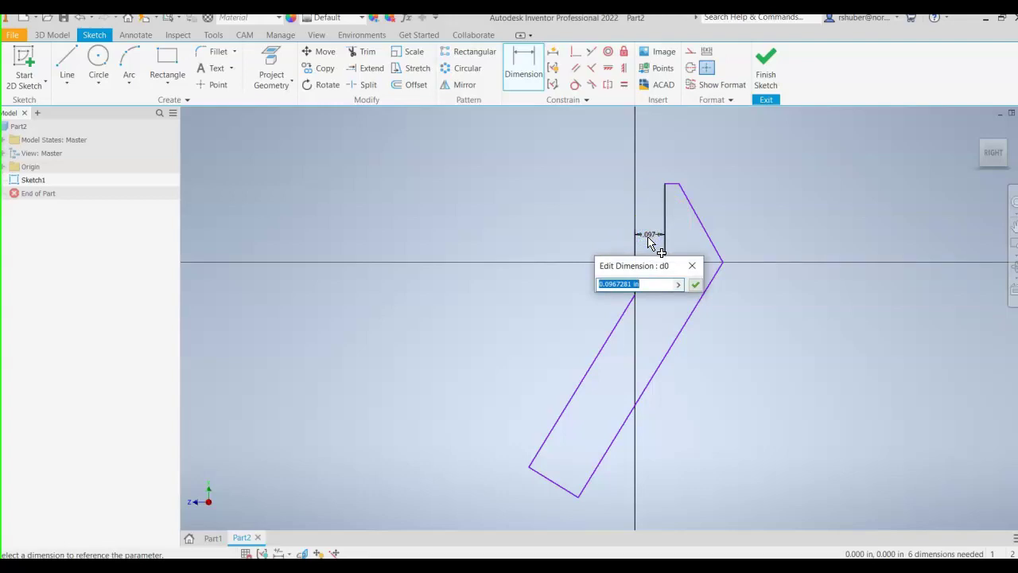
{"action": "type", "text": ".12"}
{"action": "key", "text": "Return"}
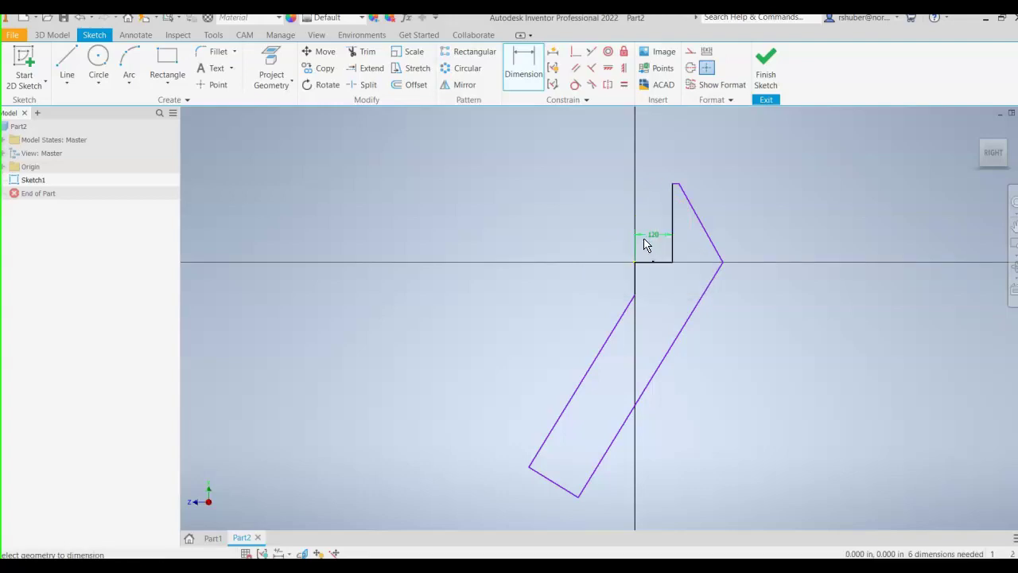
Step: Dimension the width between the two parallel slanted lines as .350
{"action": "left_click", "coordinate": [716, 259]}
{"action": "middle_click_drag", "start_coordinate": [704, 285], "coordinate": [709, 271]}
{"action": "left_click", "coordinate": [674, 273]}
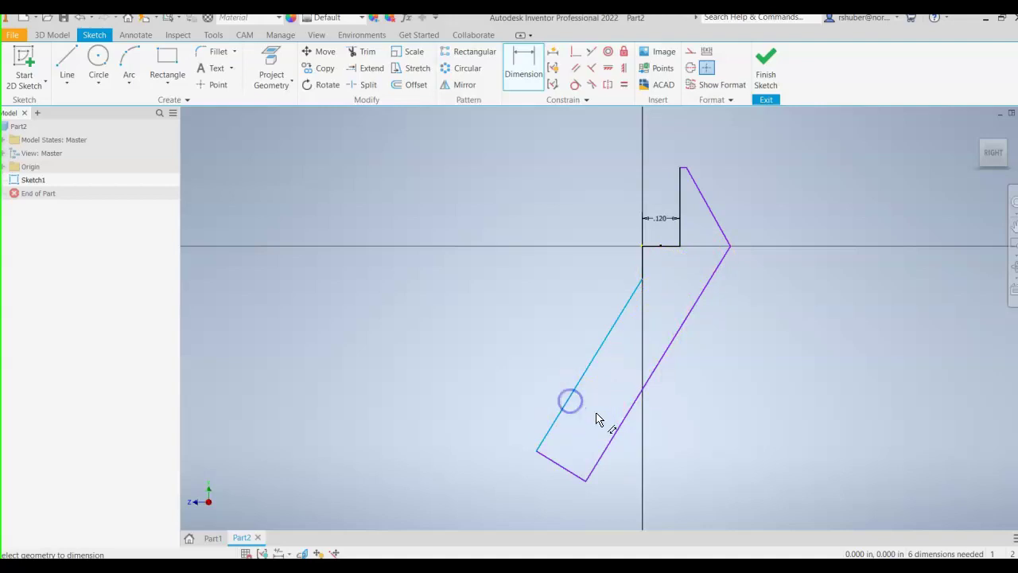
{"action": "left_click", "coordinate": [615, 430]}
{"action": "left_click", "coordinate": [611, 392]}
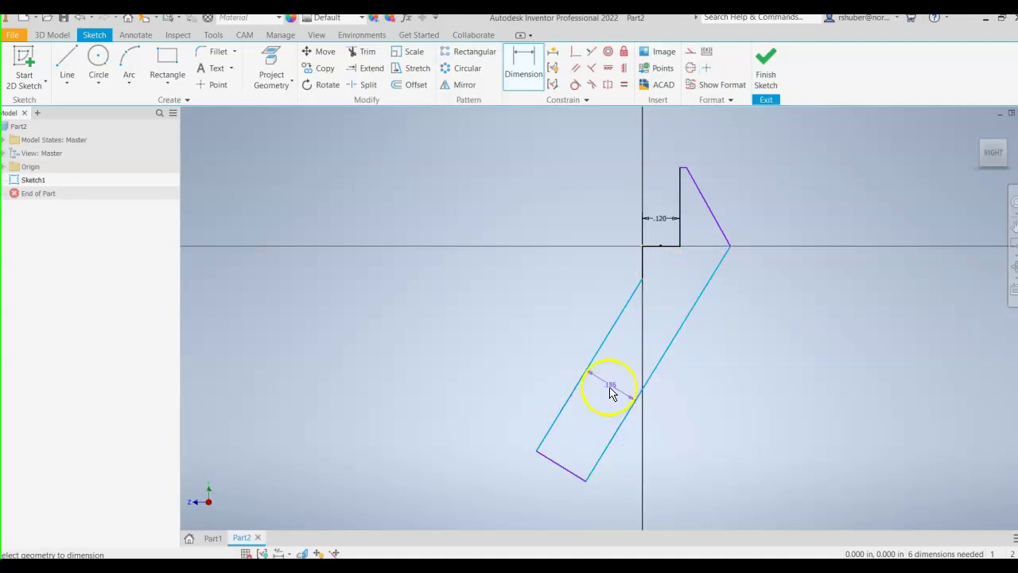
{"action": "left_click_drag", "start_coordinate": [611, 392], "coordinate": [591, 410]}
{"action": "right_click", "coordinate": [590, 407]}
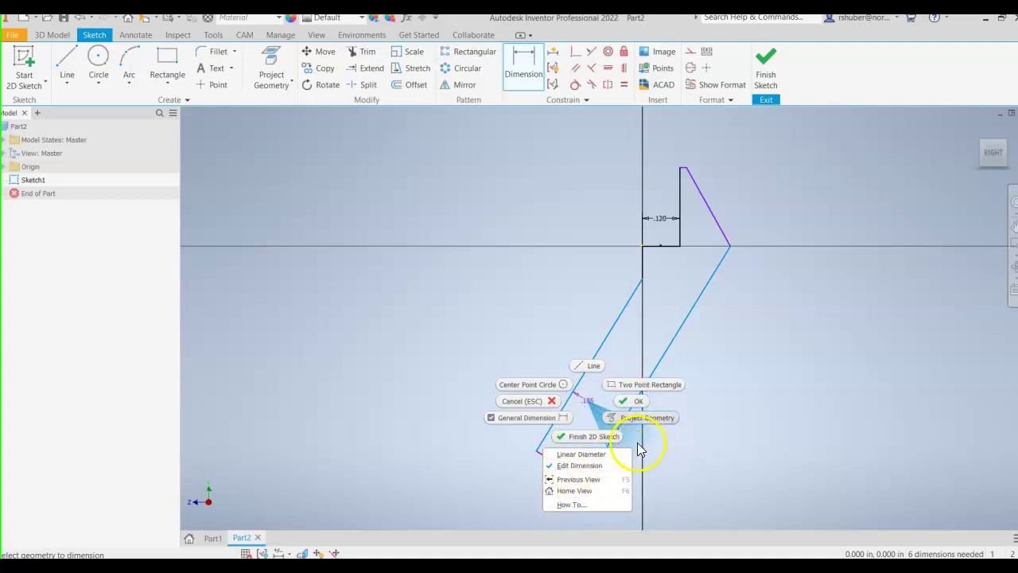
{"action": "left_click", "coordinate": [587, 419]}
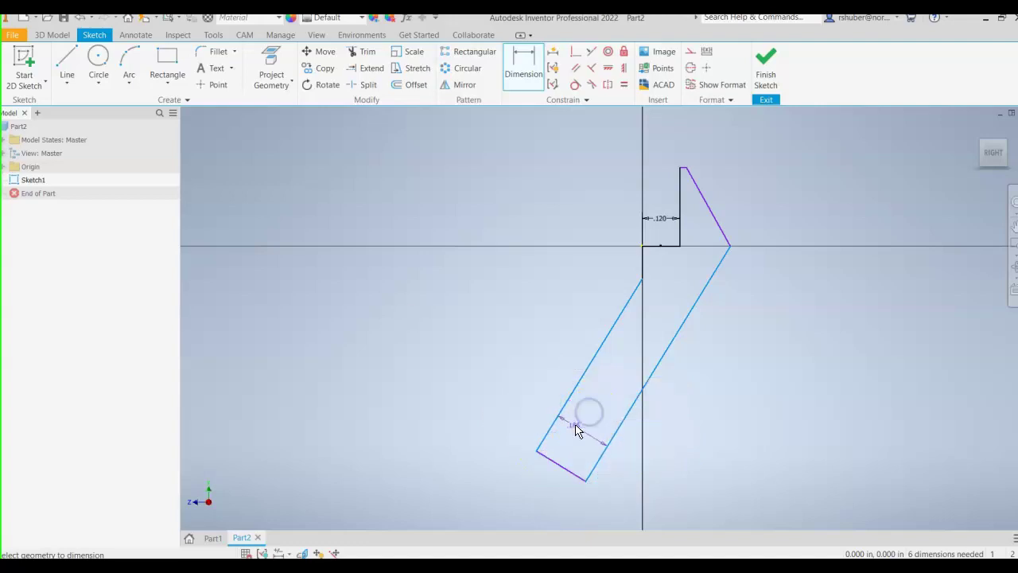
{"action": "left_click", "coordinate": [541, 492]}
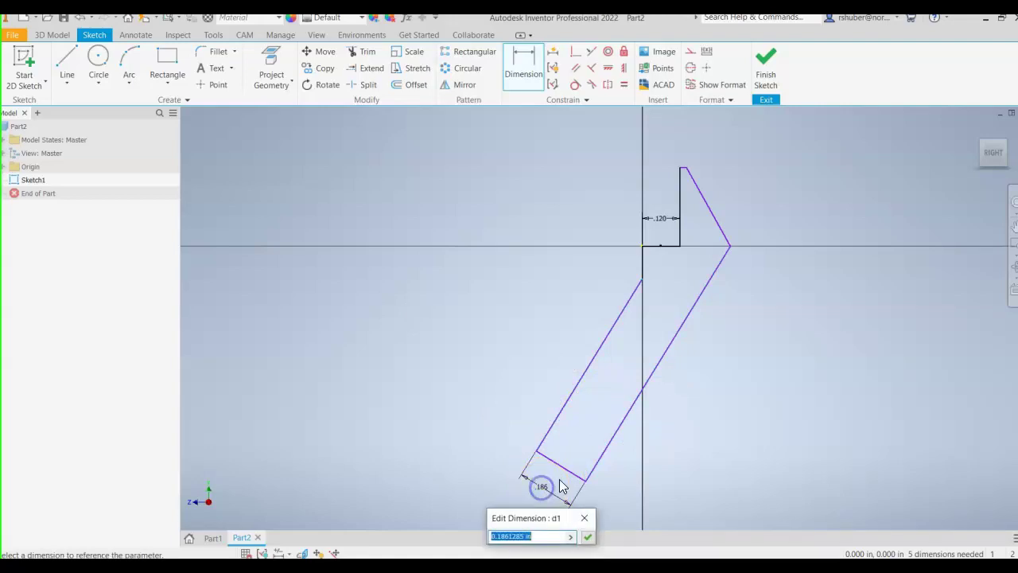
{"action": "middle_click_drag", "start_coordinate": [541, 486], "coordinate": [580, 405]}
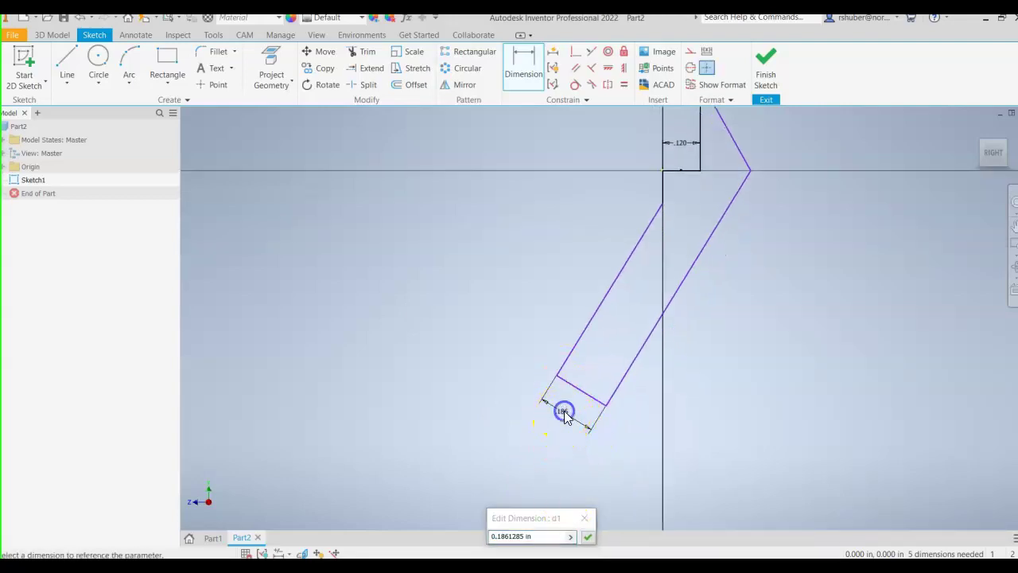
{"action": "left_click_drag", "start_coordinate": [538, 536], "coordinate": [477, 539]}
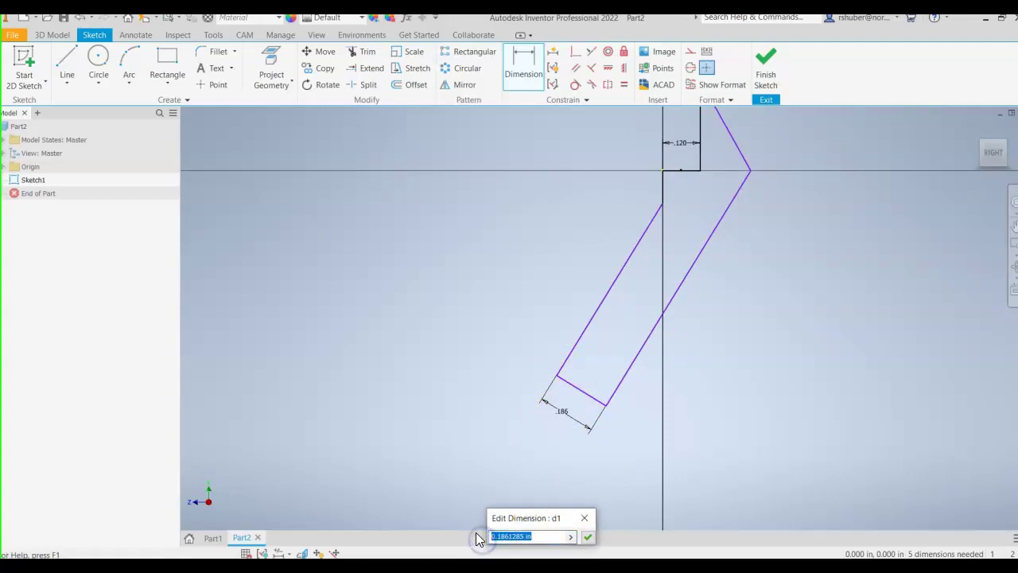
{"action": "key", "text": "BackSpace"}
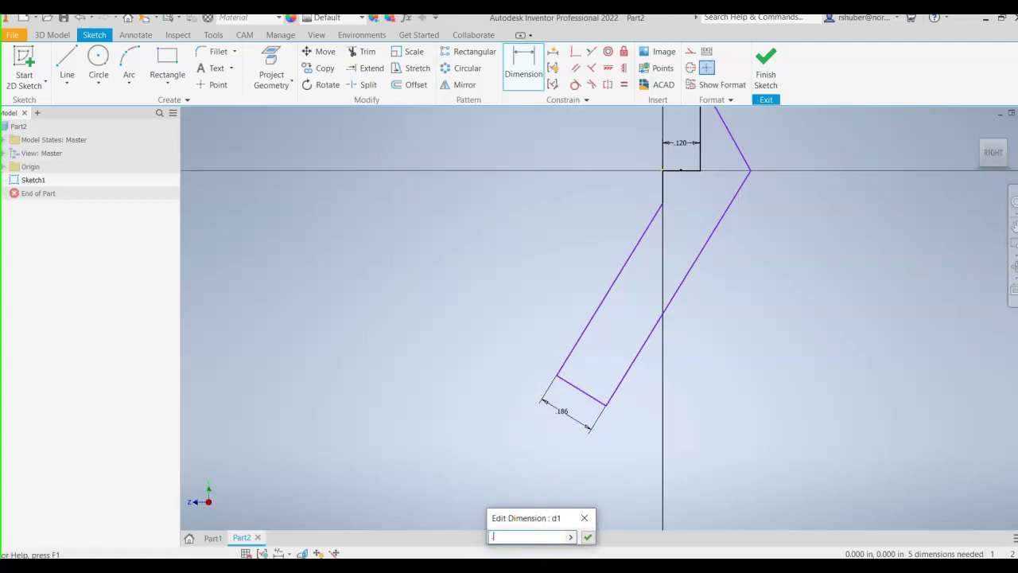
{"action": "key", "text": "Return"}
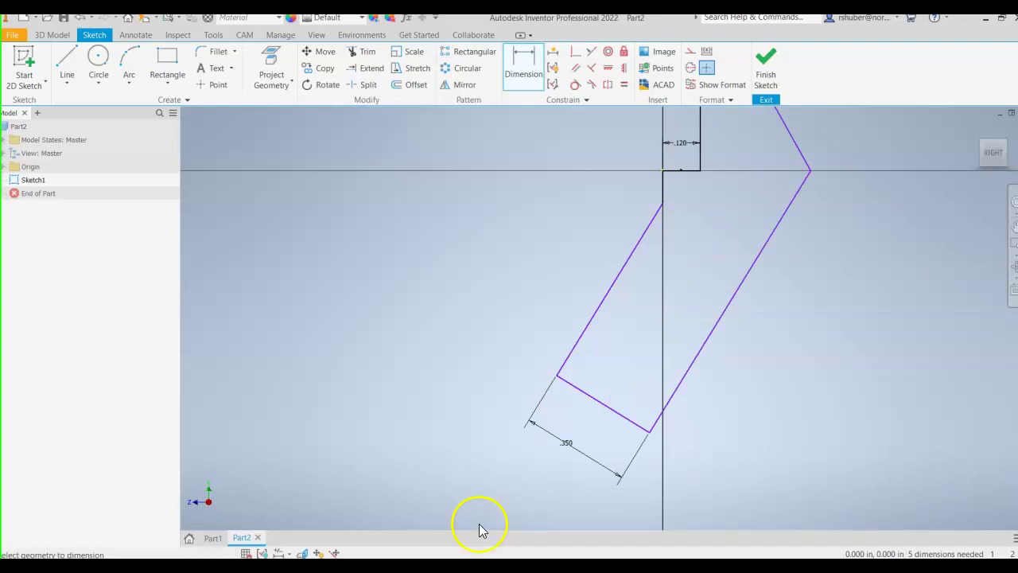
Step: Add a 30° angle between the vertical axis and the lower slanted line
{"action": "mouse_move", "coordinate": [677, 395]}
{"action": "middle_mouse_down"}
{"action": "mouse_move", "coordinate": [645, 435]}
{"action": "mouse_move", "coordinate": [600, 448]}
{"action": "middle_mouse_up"}
{"action": "scroll", "coordinate": [573, 361], "scroll_direction": "down", "scroll_amount": 2}
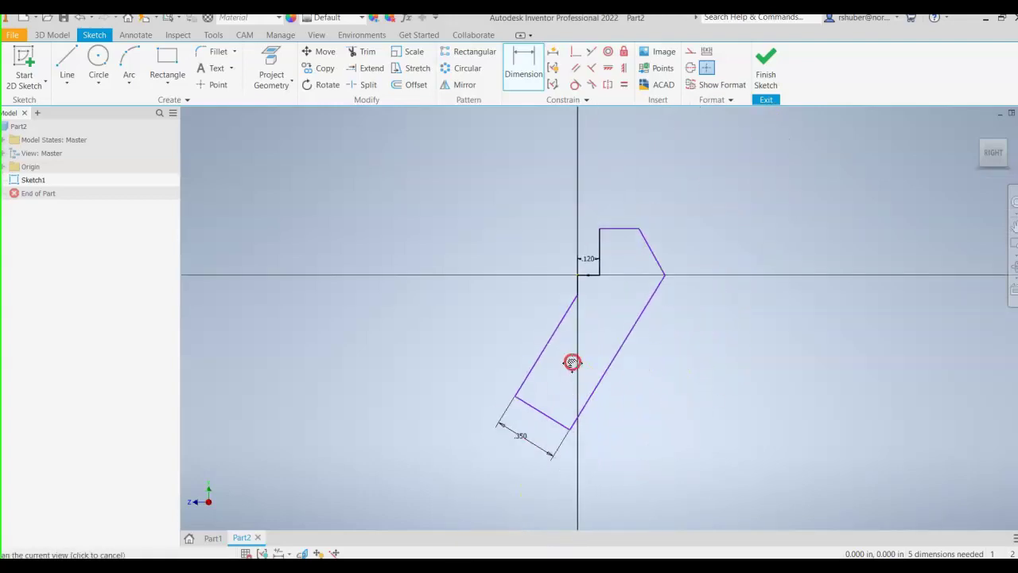
{"action": "mouse_move", "coordinate": [573, 361]}
{"action": "middle_mouse_down"}
{"action": "mouse_move", "coordinate": [562, 331]}
{"action": "mouse_move", "coordinate": [540, 353]}
{"action": "middle_mouse_up"}
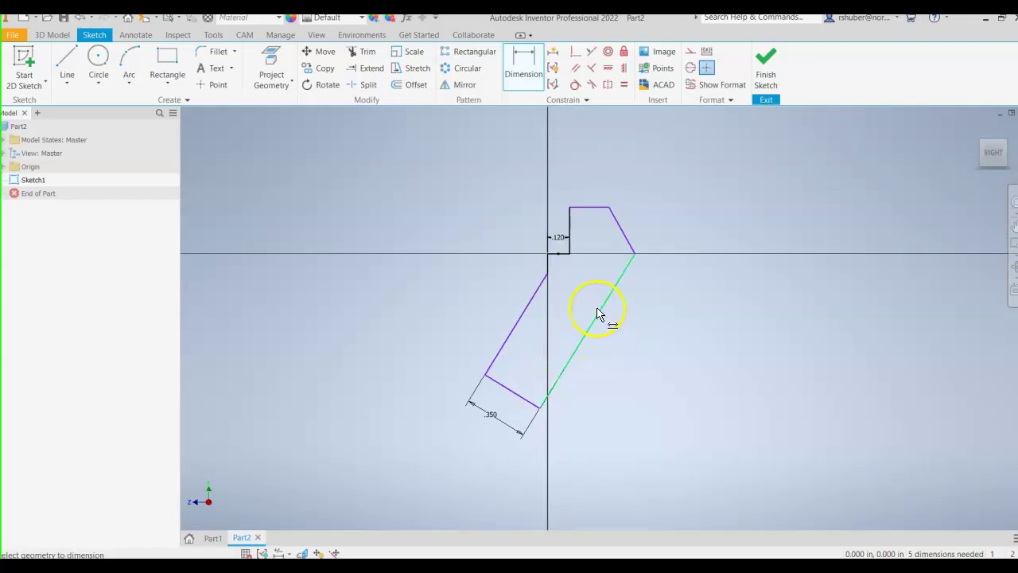
{"action": "scroll", "coordinate": [539, 295], "scroll_direction": "up", "scroll_amount": 3}
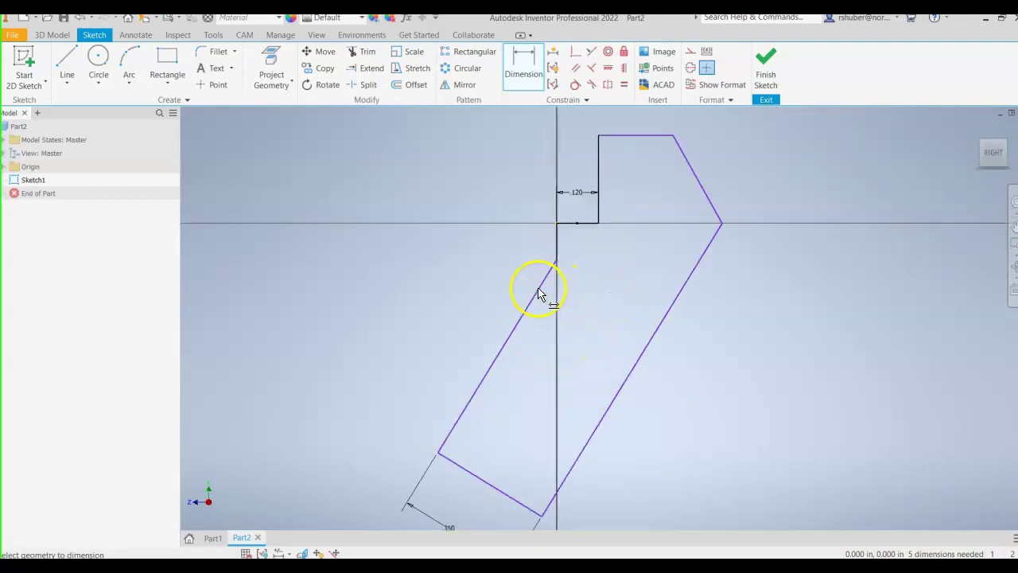
{"action": "left_click", "coordinate": [557, 245]}
{"action": "left_click", "coordinate": [541, 286]}
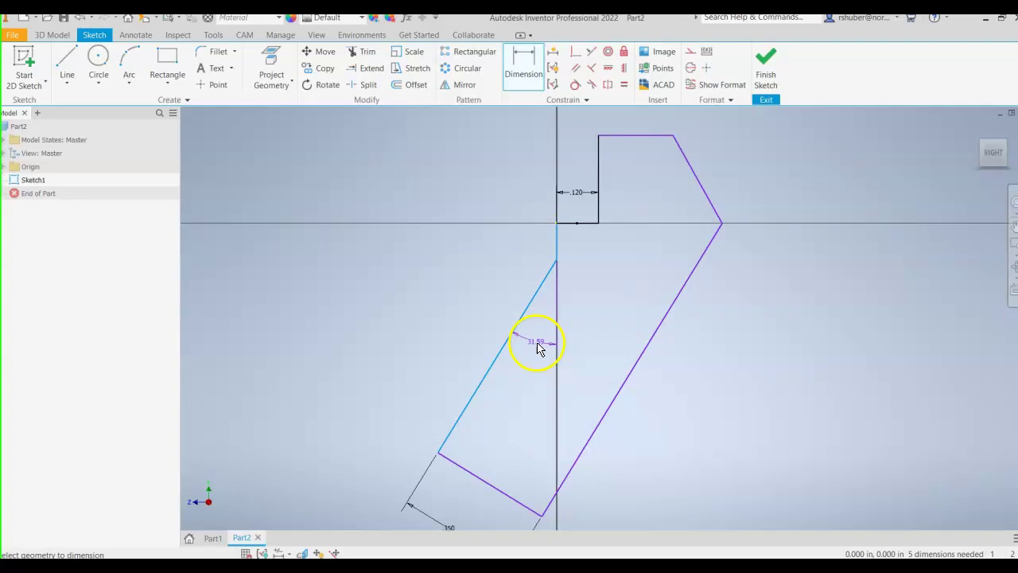
{"action": "left_click", "coordinate": [539, 347]}
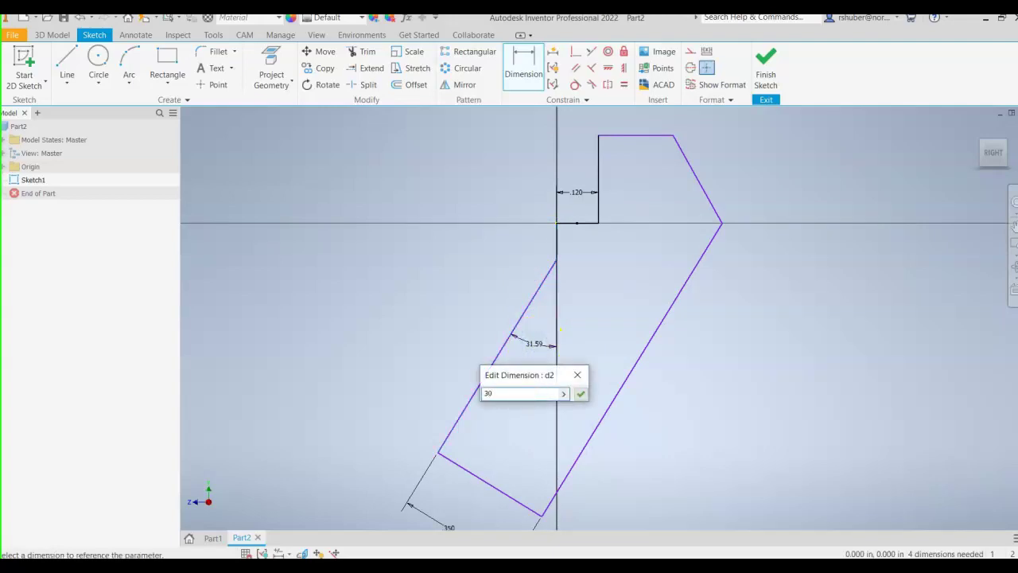
{"action": "key", "text": "Return"}
Step: Add a 20° angle between the vertical line and the top slanted line
{"action": "mouse_move", "coordinate": [612, 242]}
{"action": "middle_mouse_down"}
{"action": "mouse_move", "coordinate": [510, 343]}
{"action": "mouse_move", "coordinate": [501, 302]}
{"action": "middle_mouse_up"}
{"action": "left_click", "coordinate": [492, 227]}
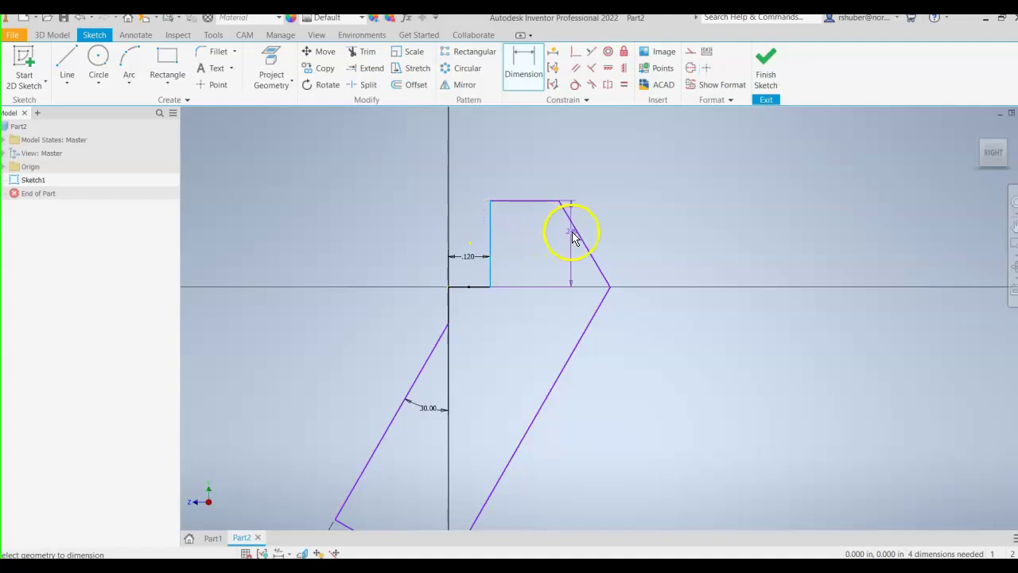
{"action": "left_click", "coordinate": [574, 233]}
{"action": "left_click", "coordinate": [530, 239]}
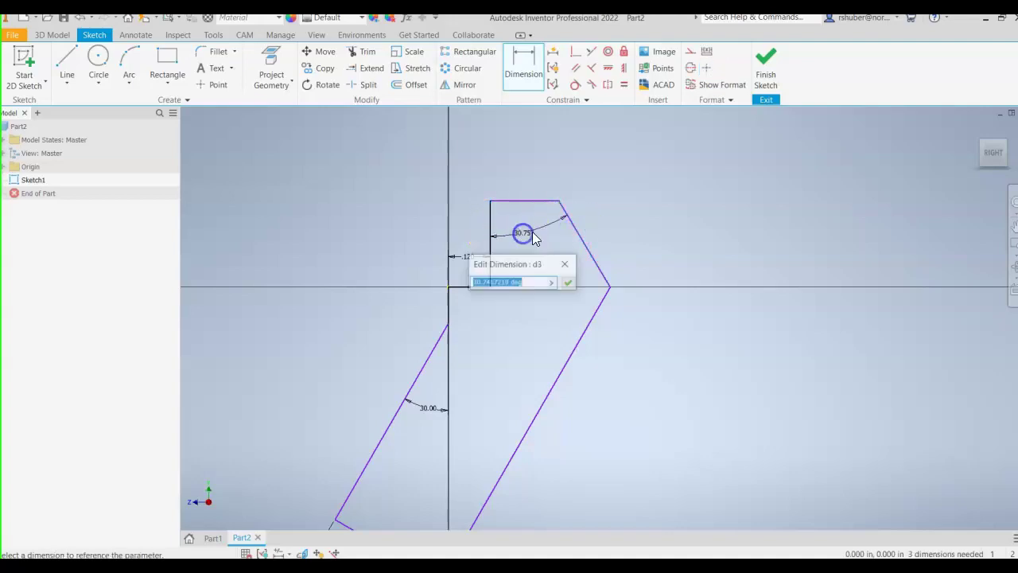
{"action": "type", "text": "20"}
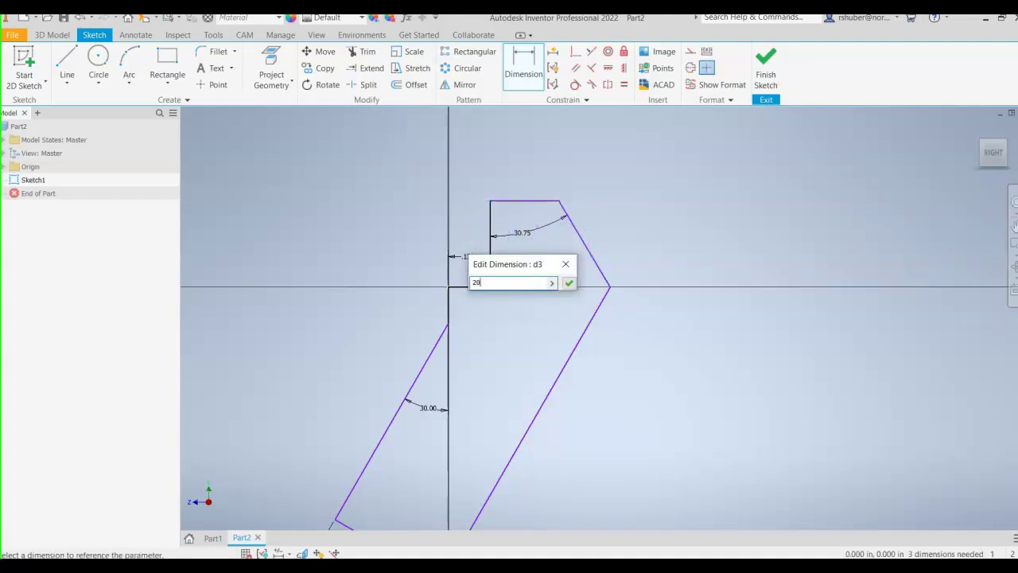
{"action": "key", "text": "Return"}
{"action": "left_click", "coordinate": [542, 311]}
Step: Dimension the bottom edge length as 1.500
{"action": "scroll", "coordinate": [541, 311], "scroll_direction": "up", "scroll_amount": 2}
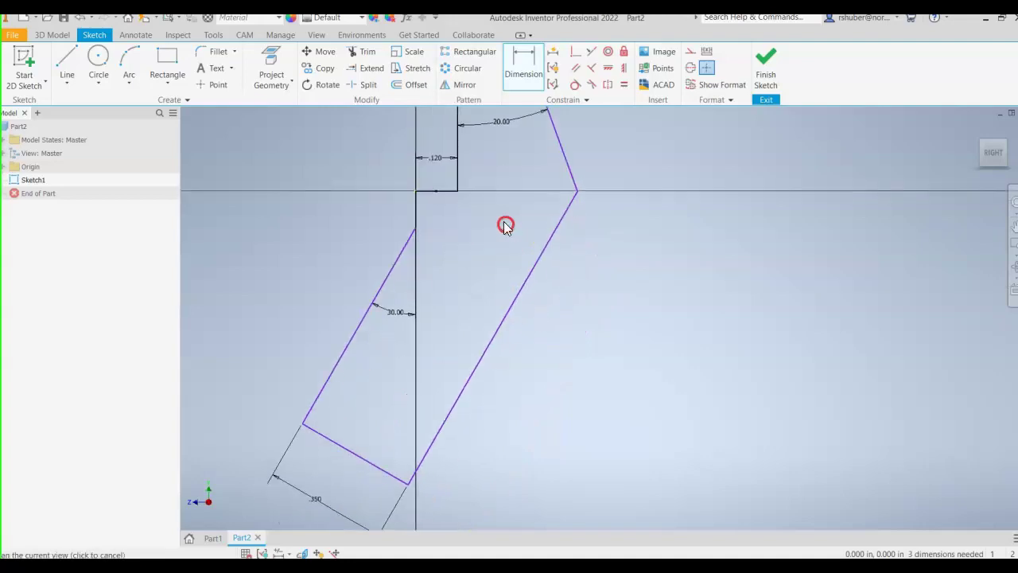
{"action": "scroll", "coordinate": [470, 288], "scroll_direction": "up", "scroll_amount": 2}
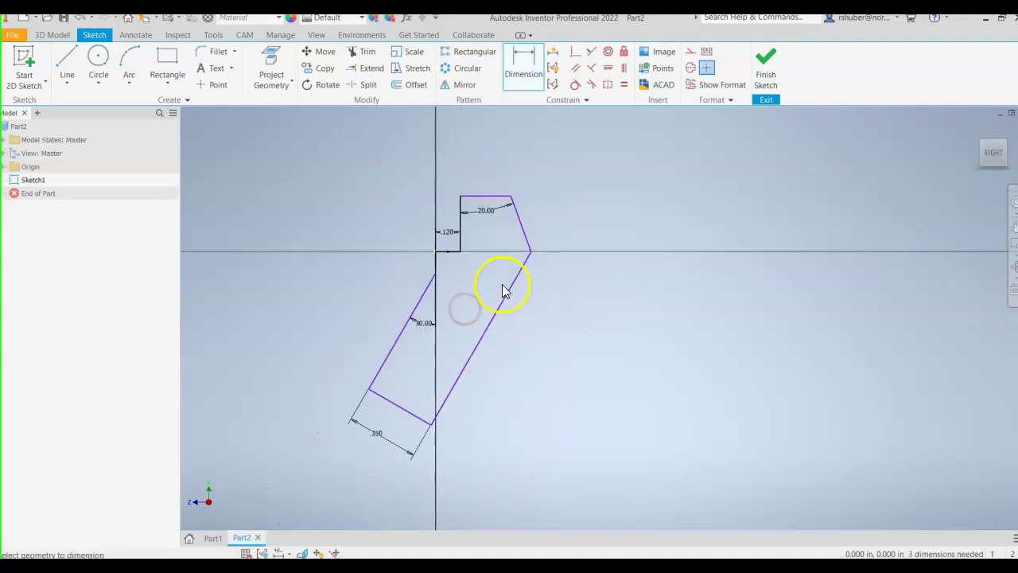
{"action": "left_click", "coordinate": [532, 256]}
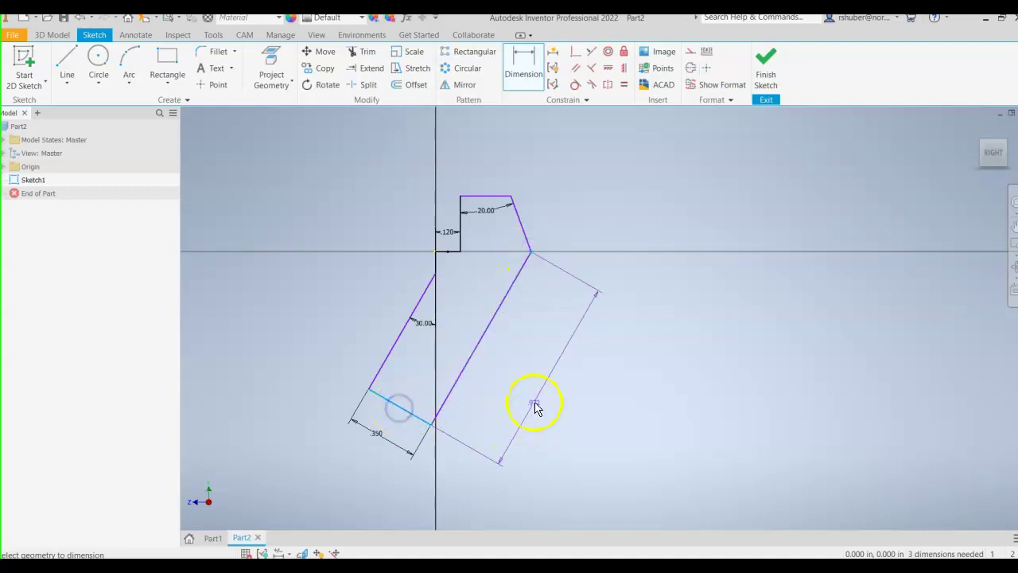
{"action": "left_click", "coordinate": [533, 382]}
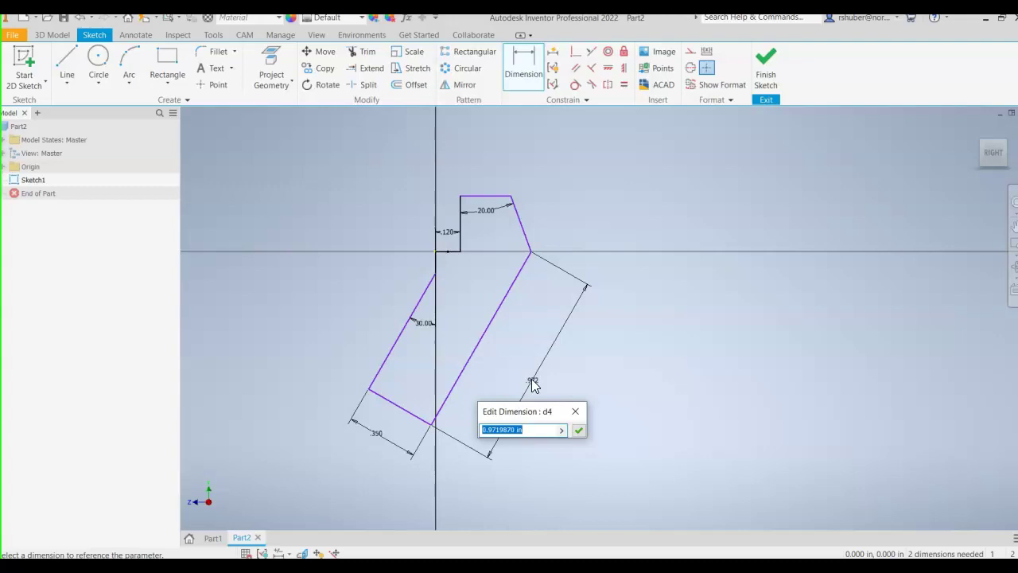
{"action": "type", "text": "1.5"}
{"action": "key", "text": "Return"}
{"action": "left_click", "coordinate": [637, 351]}
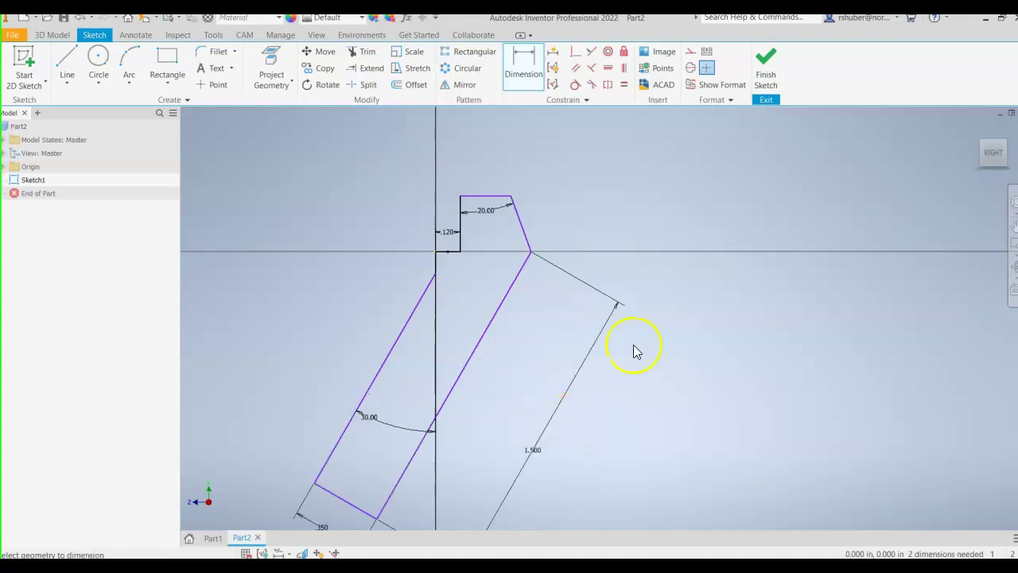
{"action": "scroll", "coordinate": [581, 375], "scroll_direction": "up", "scroll_amount": 2}
{"action": "scroll", "coordinate": [573, 375], "scroll_direction": "down", "scroll_amount": 3}
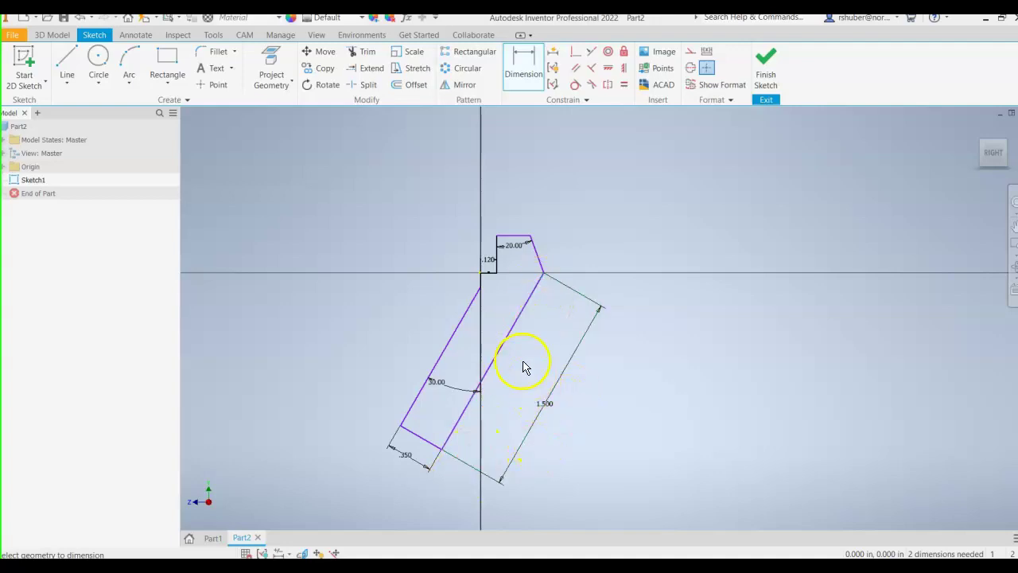
Step: Add a .250 vertical offset between the short horizontal line and the slanted line's top endpoint
{"action": "middle_click_drag", "start_coordinate": [515, 370], "coordinate": [515, 386]}
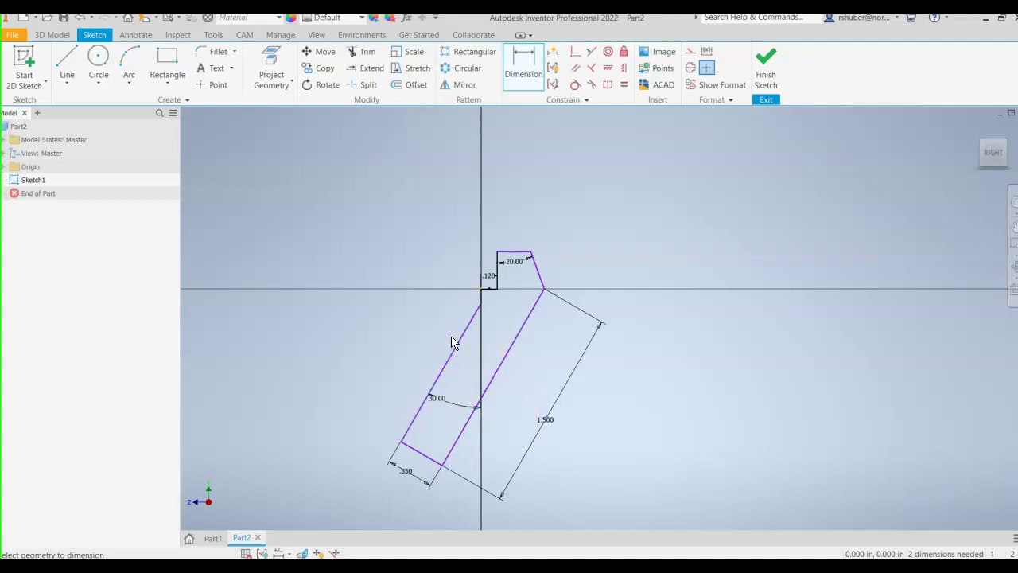
{"action": "left_click", "coordinate": [471, 320]}
{"action": "scroll", "coordinate": [489, 312], "scroll_direction": "up", "scroll_amount": 5}
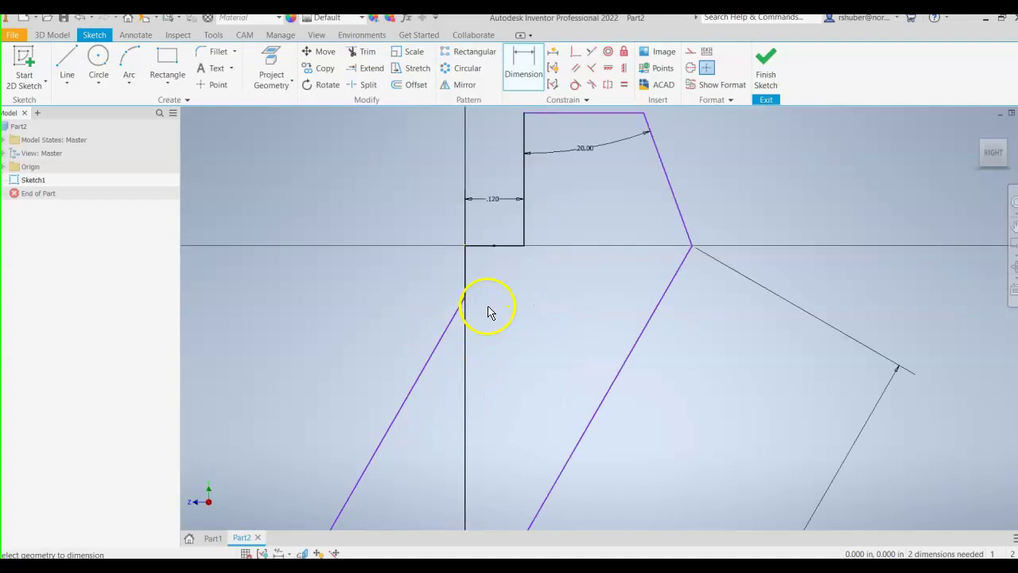
{"action": "left_click", "coordinate": [479, 247]}
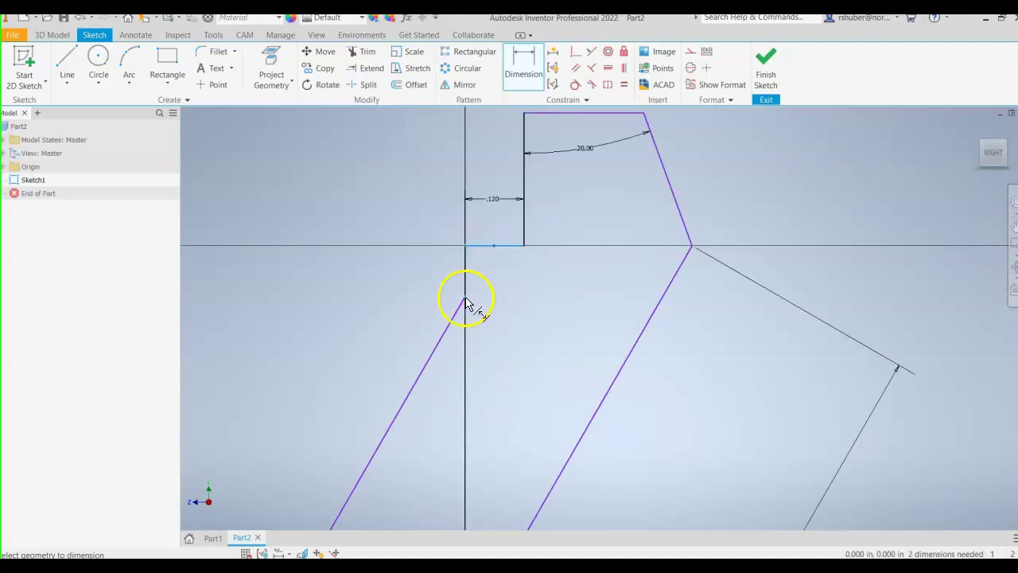
{"action": "left_click", "coordinate": [466, 301]}
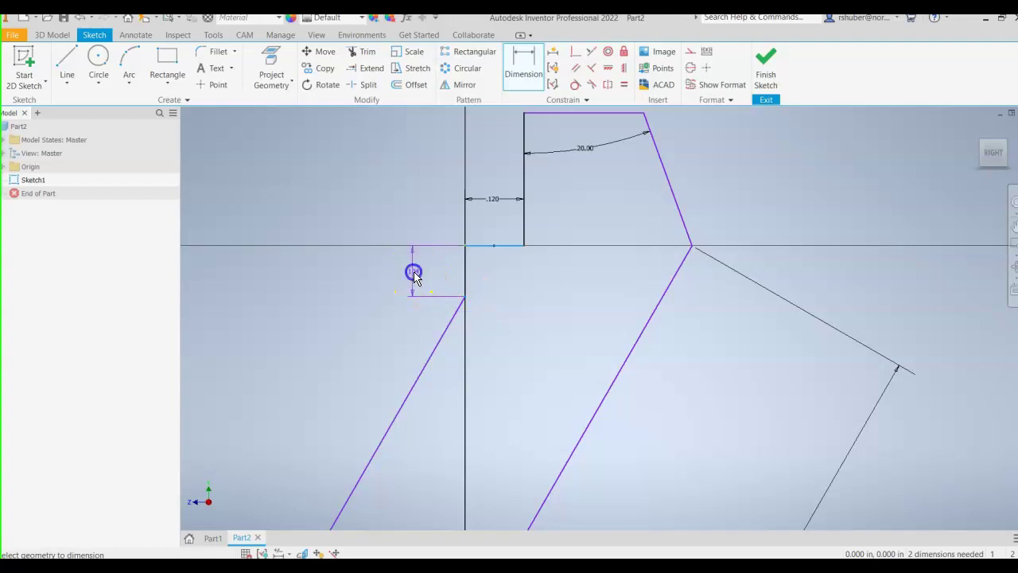
{"action": "left_click", "coordinate": [414, 275]}
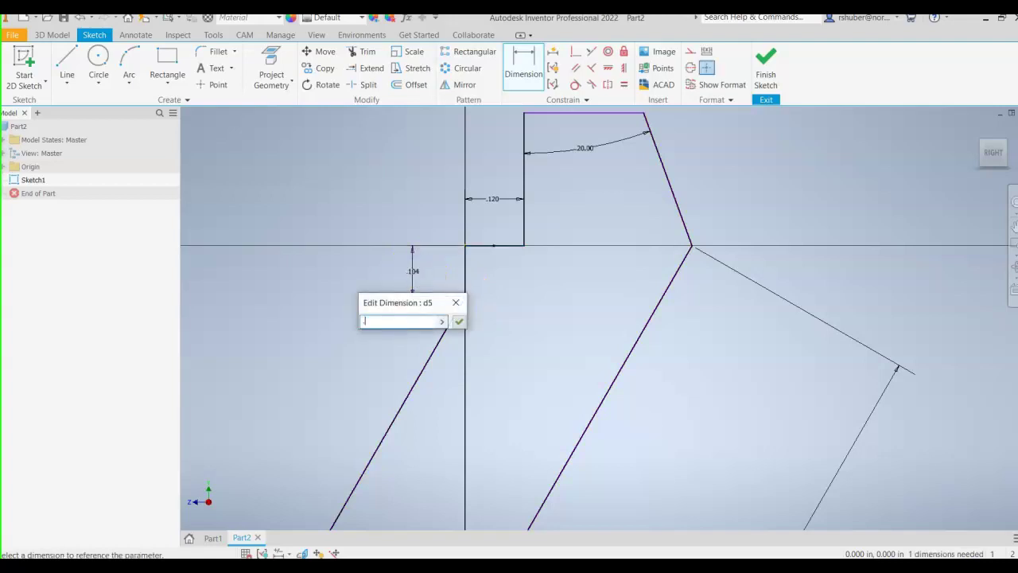
{"action": "key", "text": "Return"}
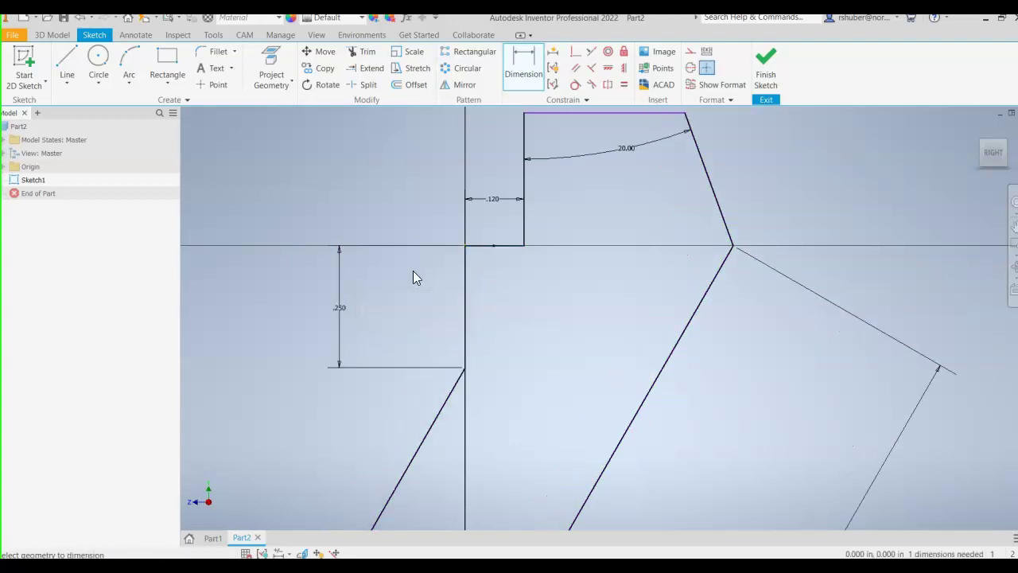
Step: Add a .750 vertical dimension from the top line to the step segment, fully constraining the sketch
{"action": "scroll", "coordinate": [484, 359], "scroll_direction": "down", "scroll_amount": 4}
{"action": "middle_click_drag", "start_coordinate": [483, 364], "coordinate": [470, 255]}
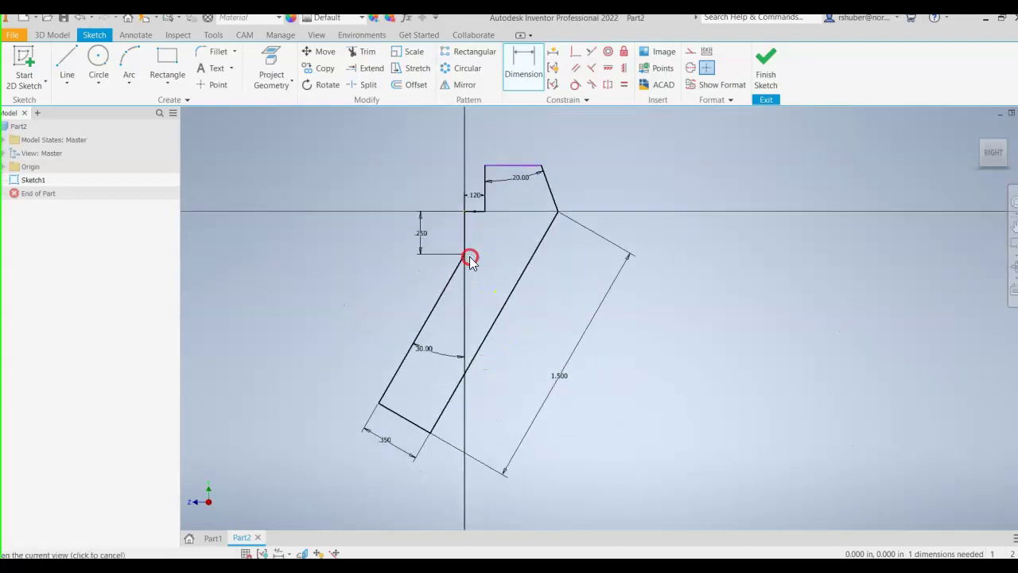
{"action": "mouse_move", "coordinate": [589, 374]}
{"action": "middle_mouse_down"}
{"action": "mouse_move", "coordinate": [587, 391]}
{"action": "mouse_move", "coordinate": [613, 425]}
{"action": "middle_mouse_up"}
{"action": "middle_click_drag", "start_coordinate": [546, 295], "coordinate": [555, 348]}
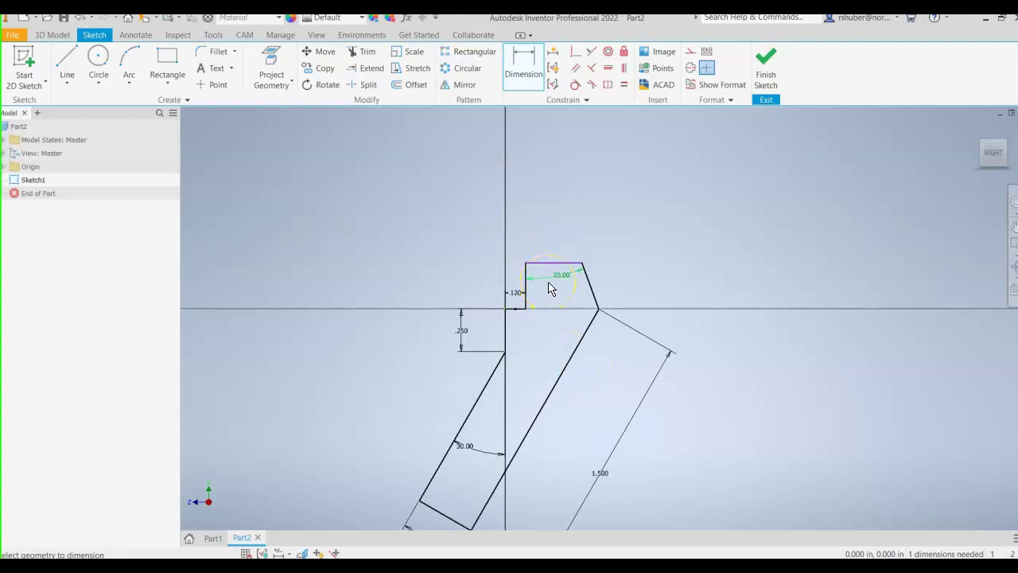
{"action": "scroll", "coordinate": [546, 288], "scroll_direction": "up", "scroll_amount": 3}
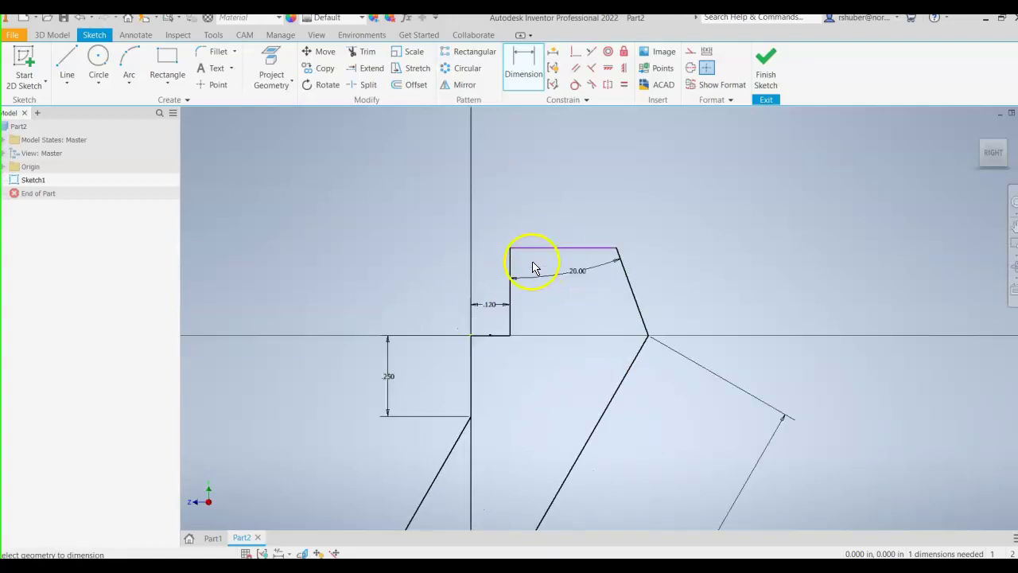
{"action": "left_click", "coordinate": [538, 256]}
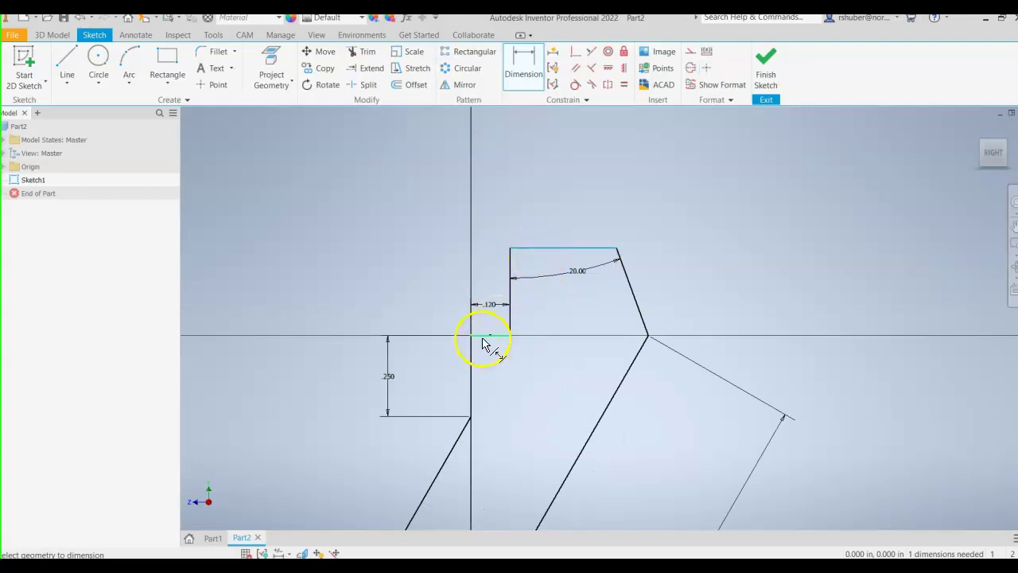
{"action": "left_click", "coordinate": [484, 335]}
{"action": "left_click", "coordinate": [395, 292]}
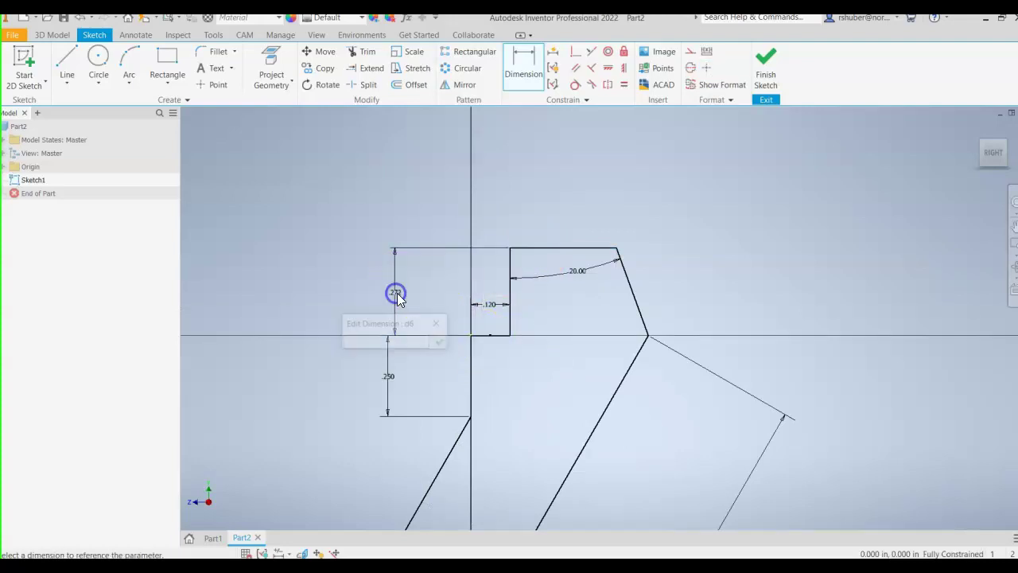
{"action": "type", "text": ".75"}
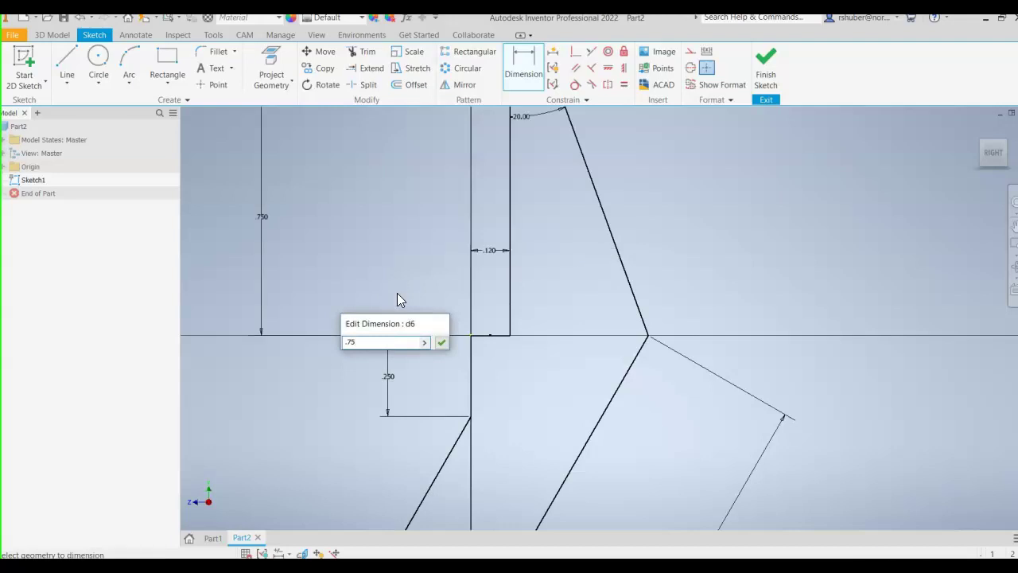
{"action": "key", "text": "Return"}
{"action": "scroll", "coordinate": [545, 374], "scroll_direction": "down", "scroll_amount": 2}
{"action": "middle_click_drag", "start_coordinate": [545, 374], "coordinate": [556, 347]}
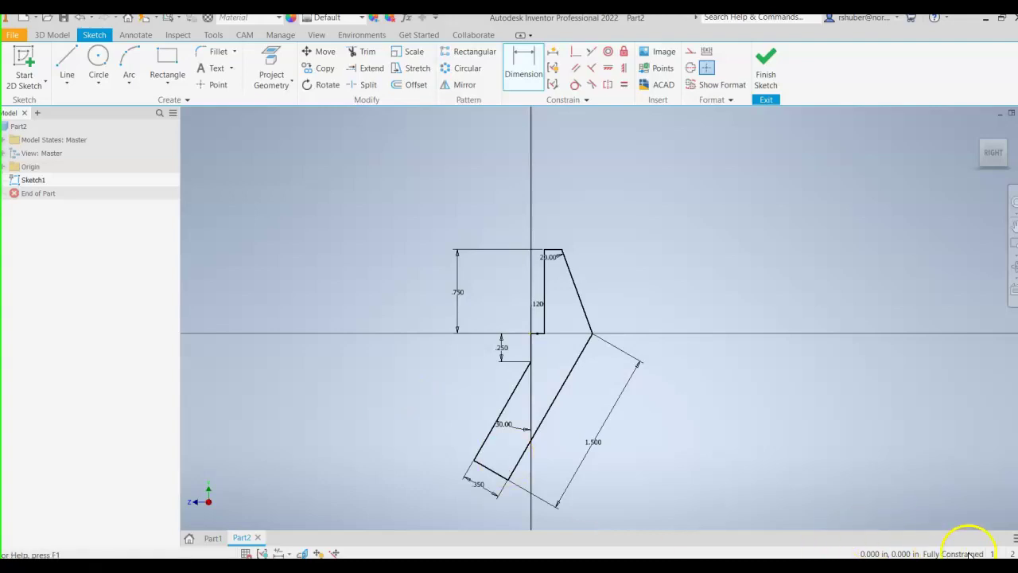
{"action": "middle_click_drag", "start_coordinate": [638, 451], "coordinate": [666, 438]}
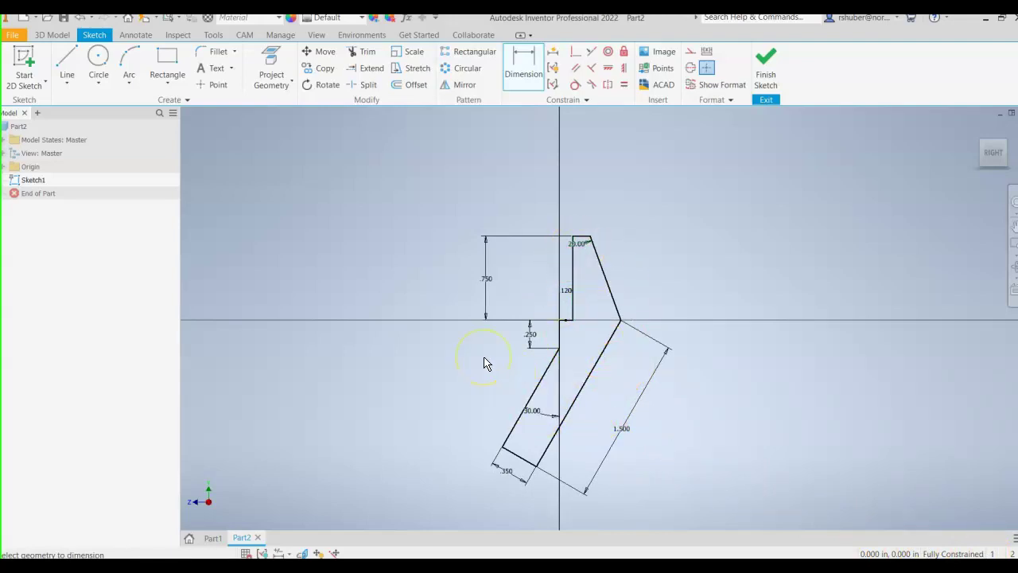
Step: Finish the sketch and extrude the profile symmetrically 2 in into a solid
{"action": "left_click", "coordinate": [763, 79]}
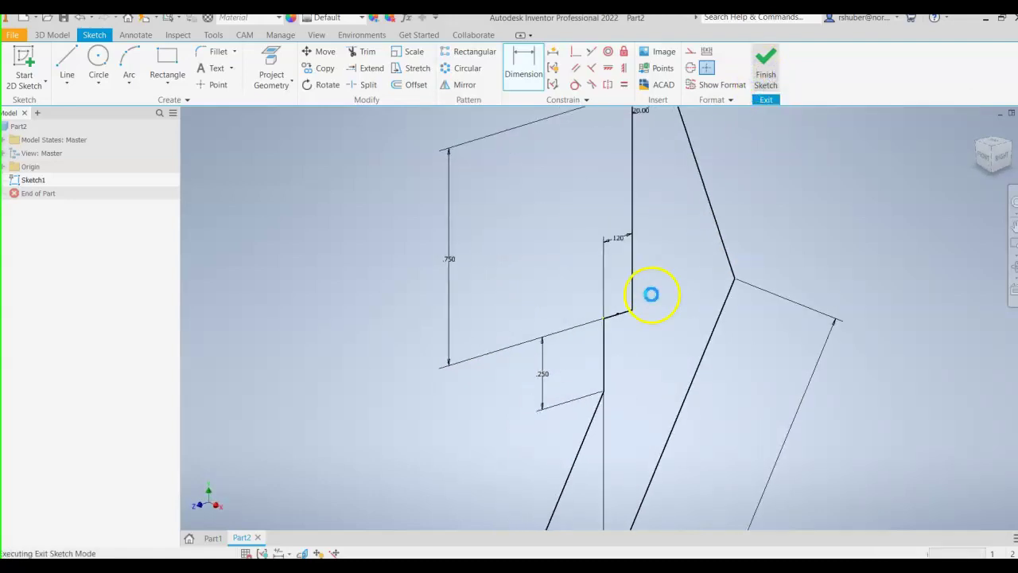
{"action": "scroll", "coordinate": [569, 394], "scroll_direction": "down", "scroll_amount": 5}
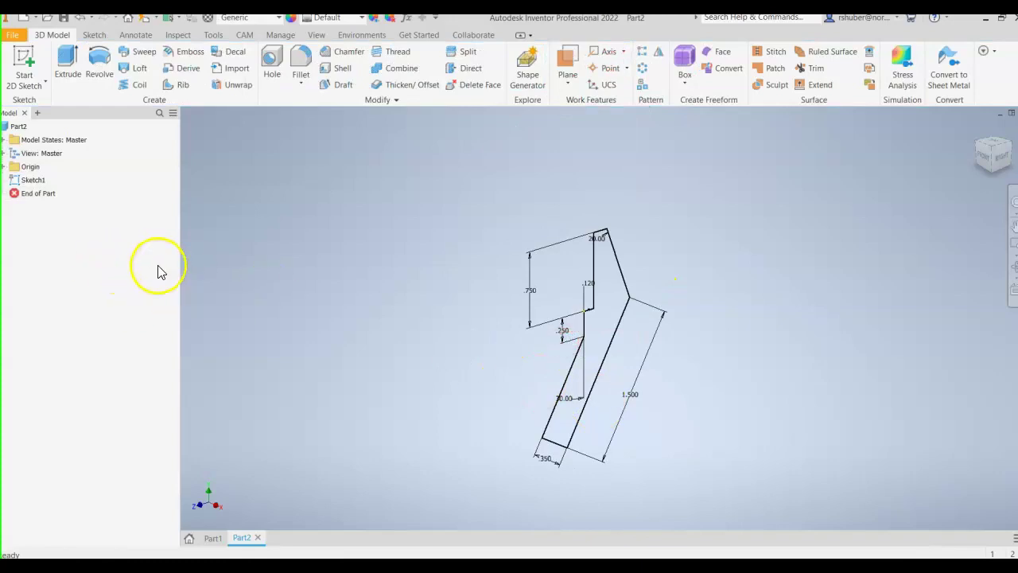
{"action": "left_click", "coordinate": [68, 65]}
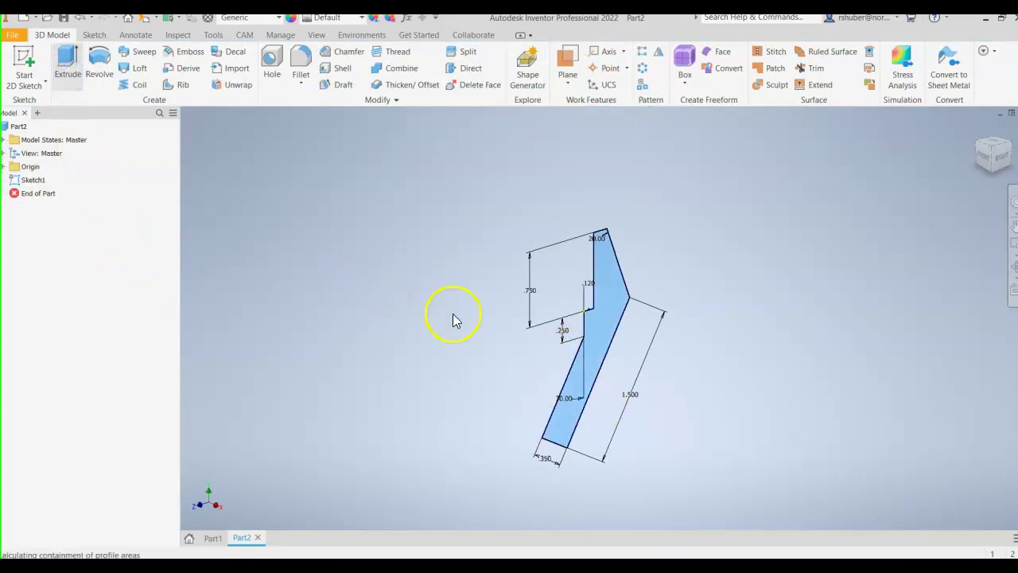
{"action": "left_click", "coordinate": [243, 220]}
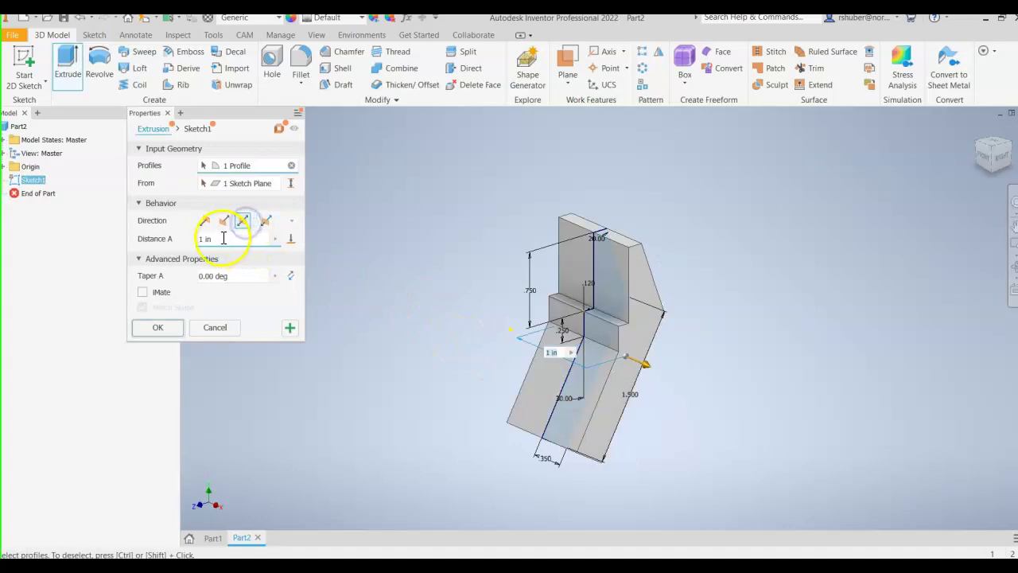
{"action": "left_click", "coordinate": [167, 239]}
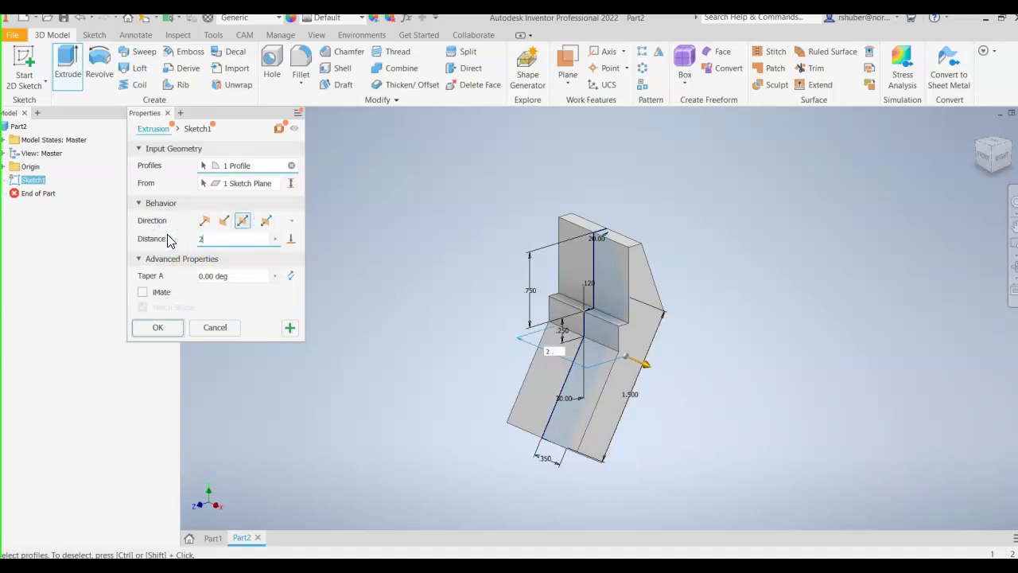
{"action": "key", "text": "Return"}
{"action": "left_click", "coordinate": [209, 238]}
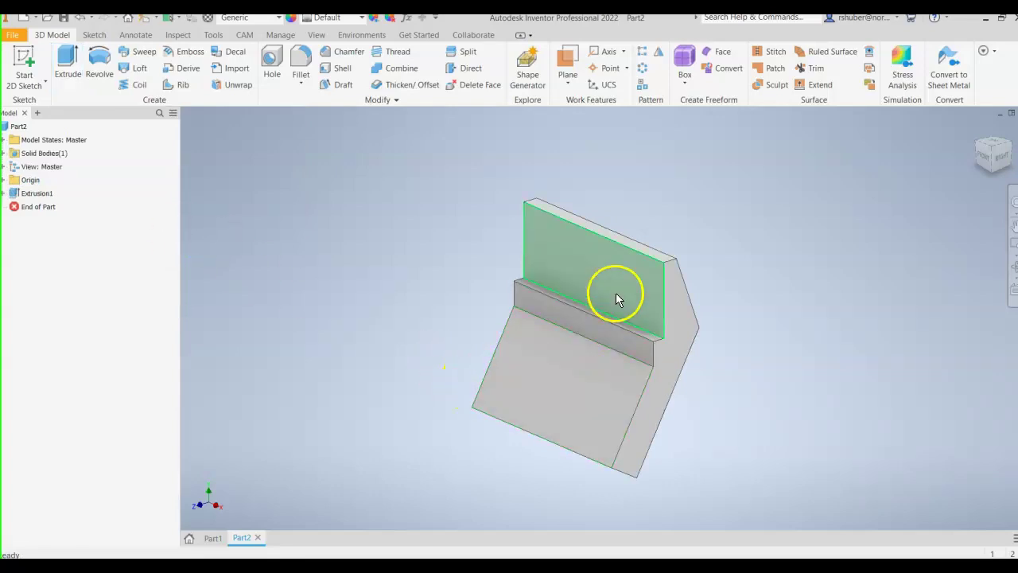
{"action": "middle_click_drag", "start_coordinate": [628, 364], "coordinate": [654, 363], "text": "shift"}
{"action": "middle_click_drag", "start_coordinate": [576, 368], "coordinate": [654, 391], "text": "shift"}
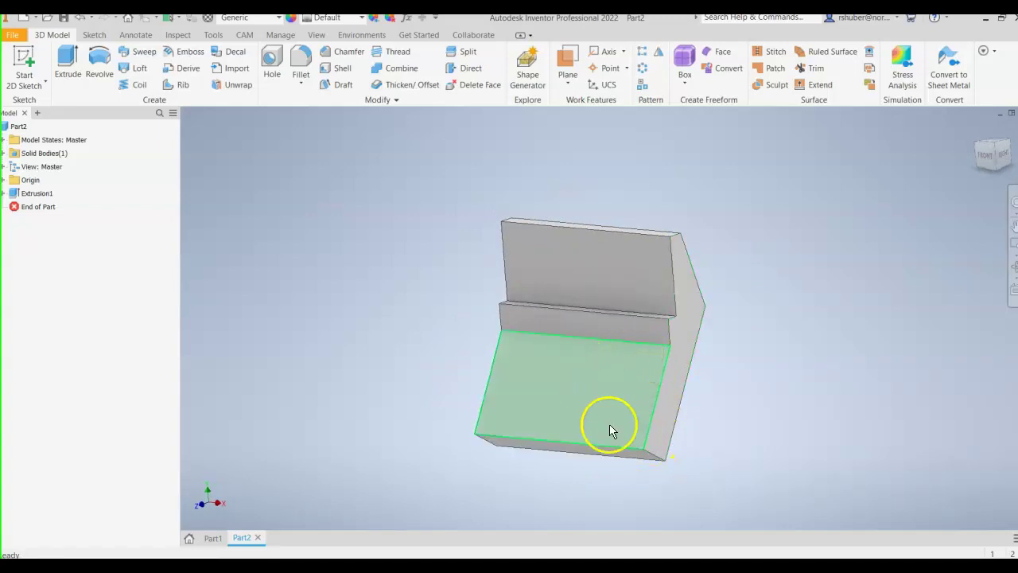
Step: Start Sketch2 on the sloped front face and draw the slot rectangle from its bottom-right corner
{"action": "left_click", "coordinate": [24, 82]}
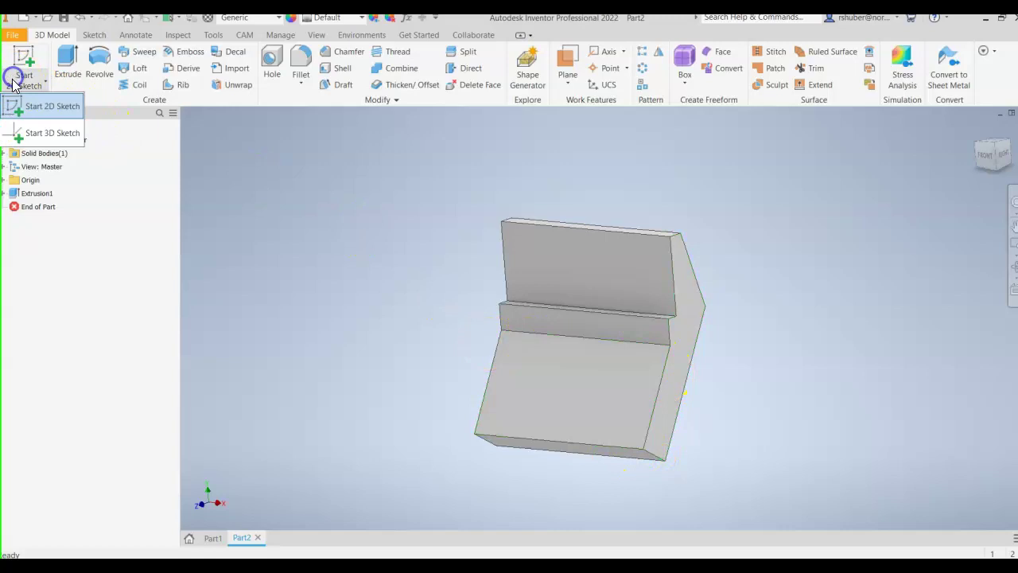
{"action": "left_click", "coordinate": [32, 107]}
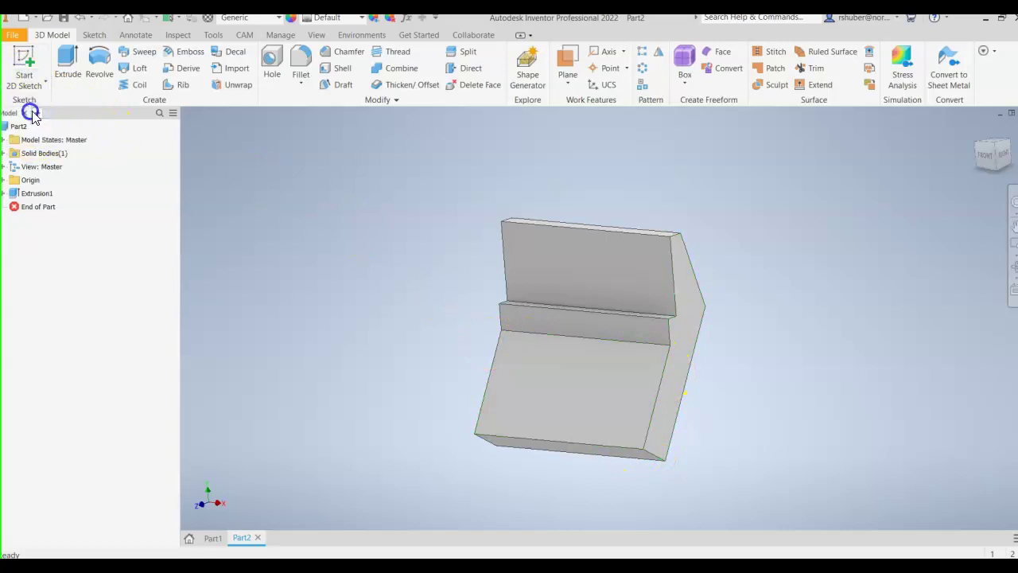
{"action": "left_click", "coordinate": [602, 390]}
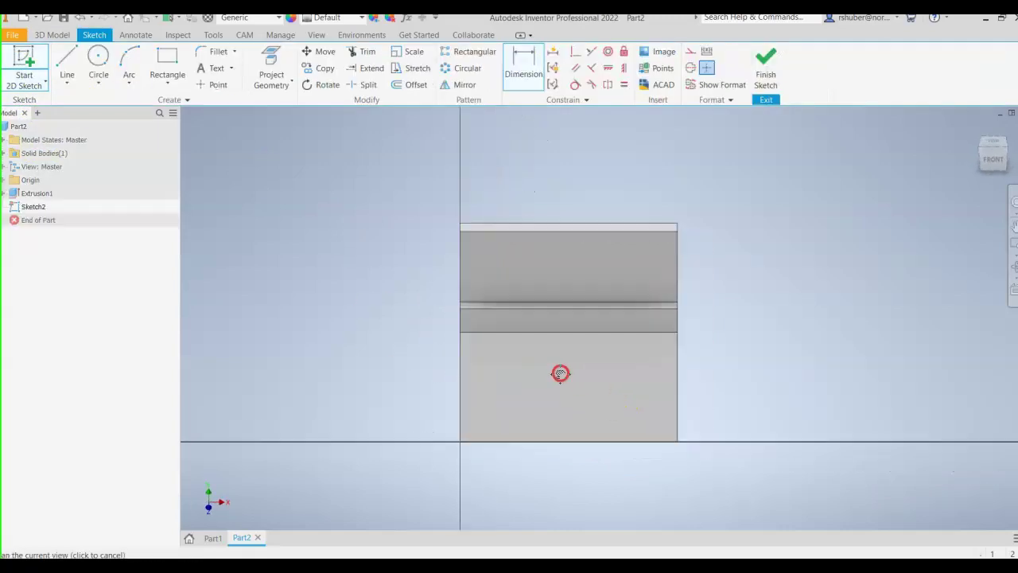
{"action": "left_click", "coordinate": [166, 62]}
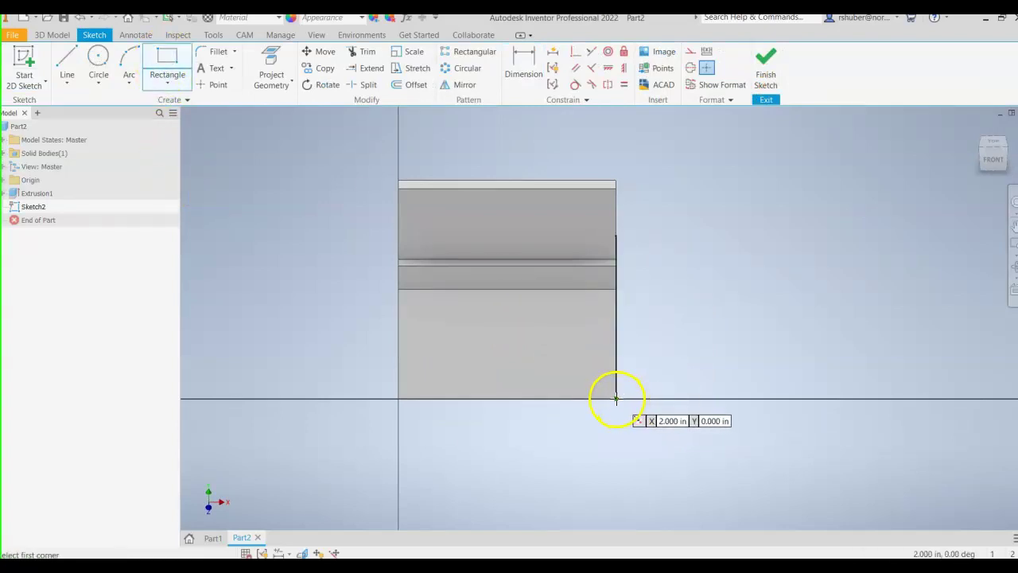
{"action": "scroll", "coordinate": [615, 400], "scroll_direction": "down", "scroll_amount": 3}
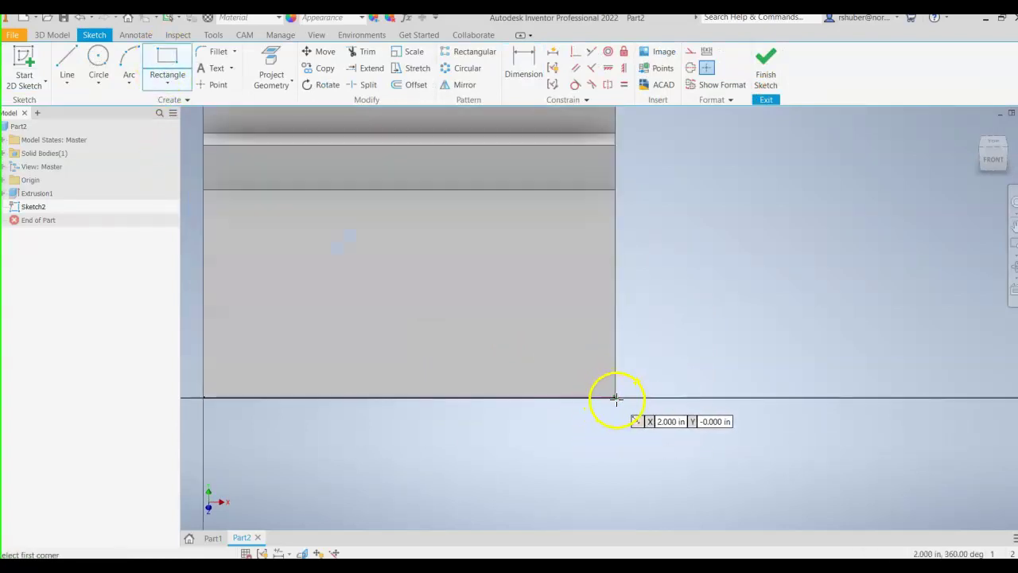
{"action": "left_click", "coordinate": [616, 398]}
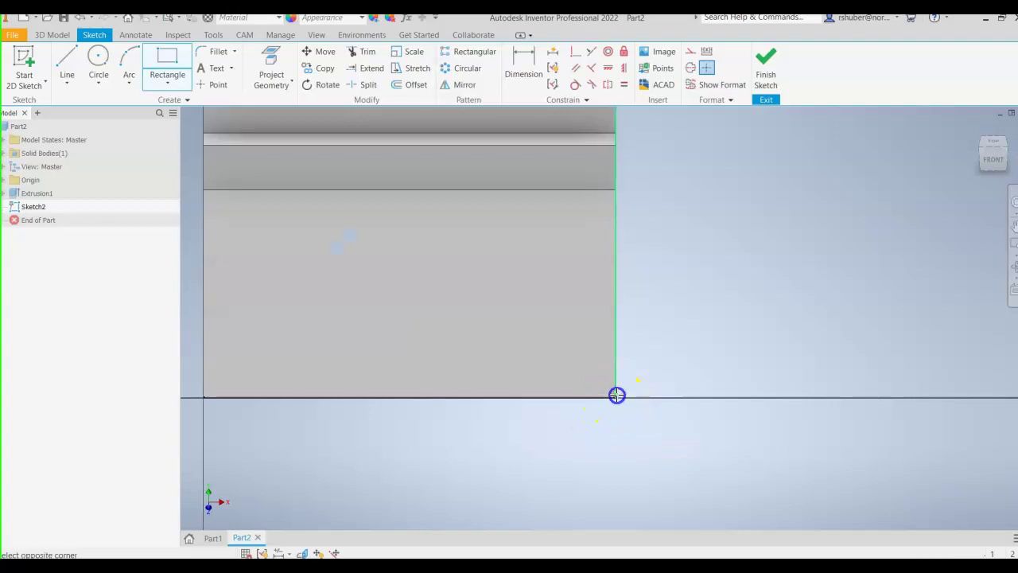
{"action": "left_click", "coordinate": [513, 191]}
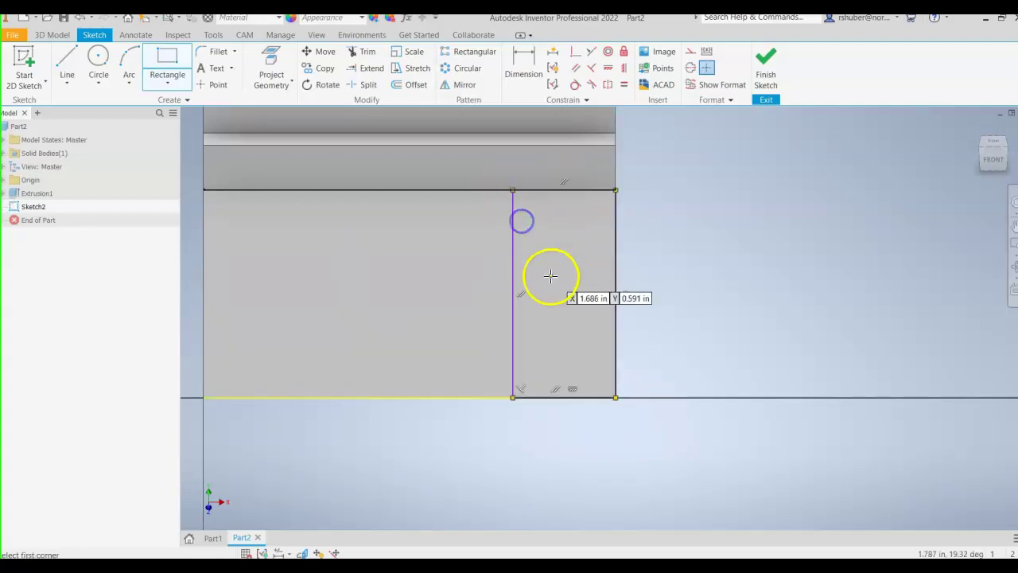
{"action": "middle_click_drag", "start_coordinate": [574, 316], "coordinate": [564, 353]}
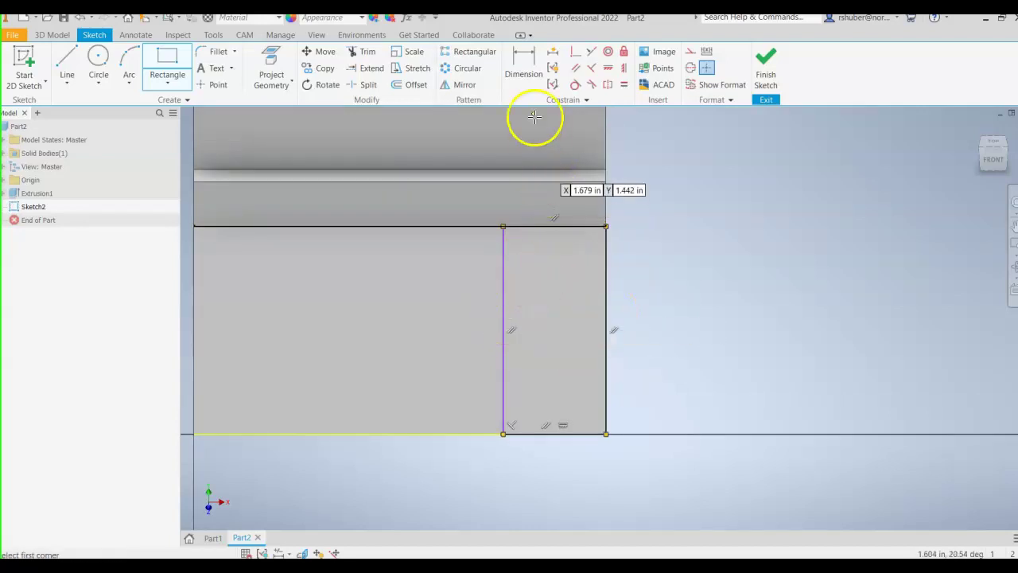
Step: Dimension the rectangle's width as 0.500 and finish the sketch
{"action": "left_click", "coordinate": [526, 74]}
{"action": "left_click", "coordinate": [604, 338]}
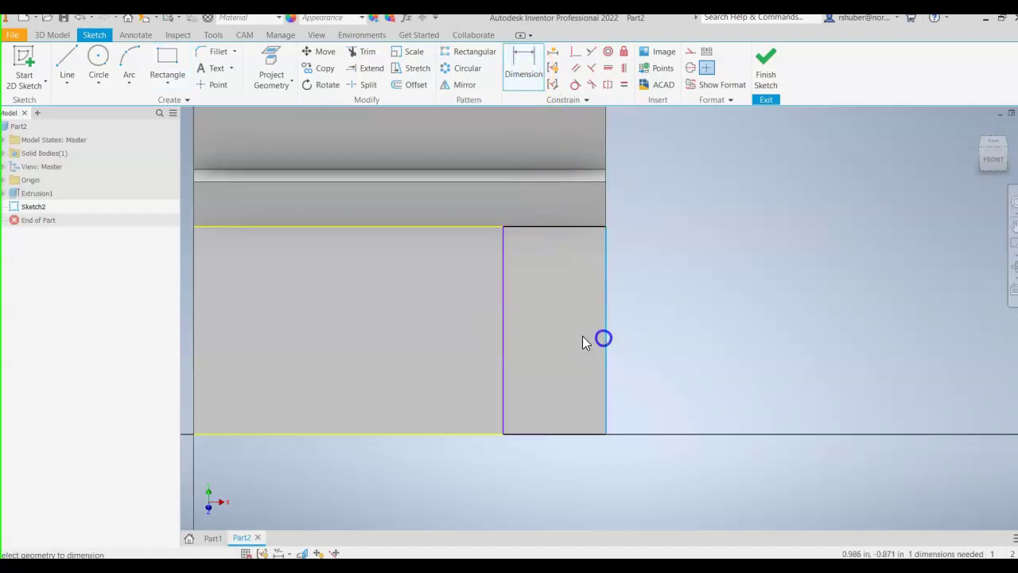
{"action": "left_click", "coordinate": [510, 347]}
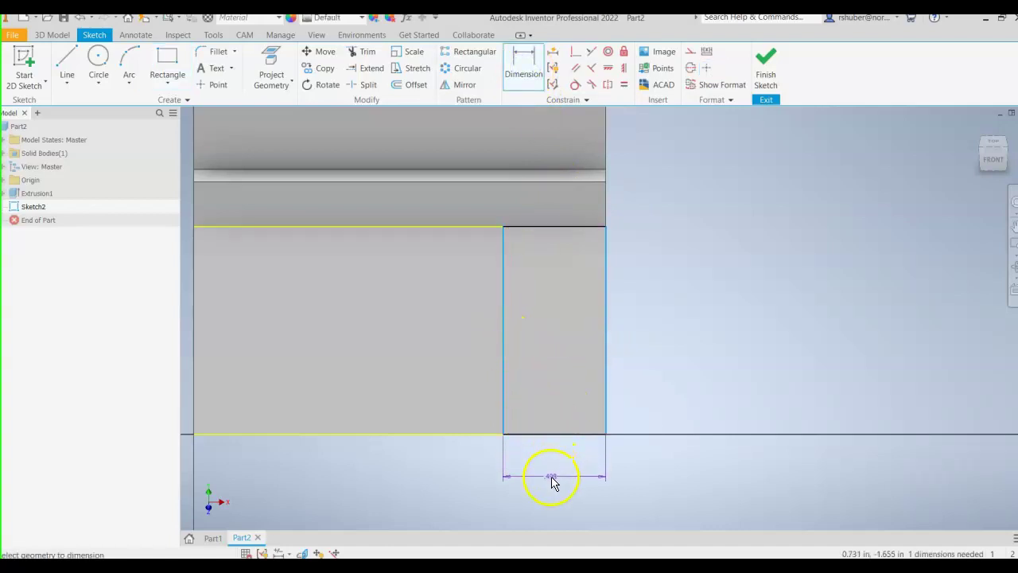
{"action": "left_click", "coordinate": [552, 477]}
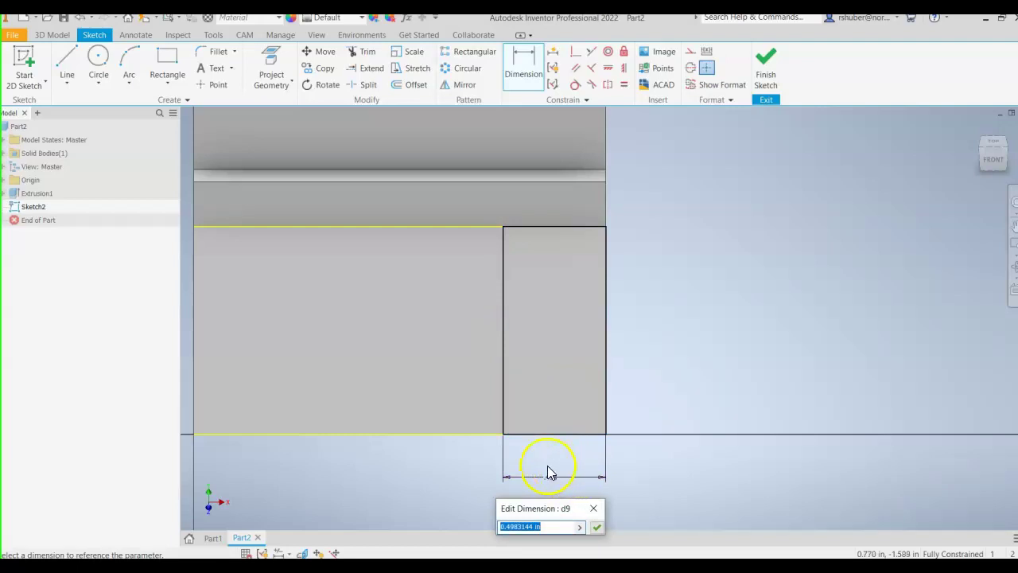
{"action": "middle_click_drag", "start_coordinate": [395, 423], "coordinate": [533, 422]}
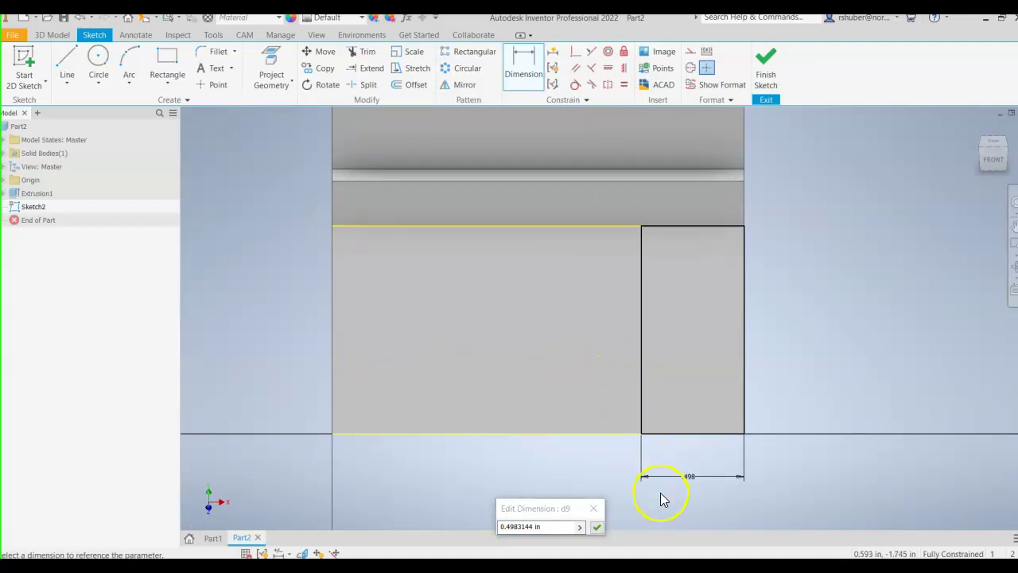
{"action": "double_click", "coordinate": [488, 526]}
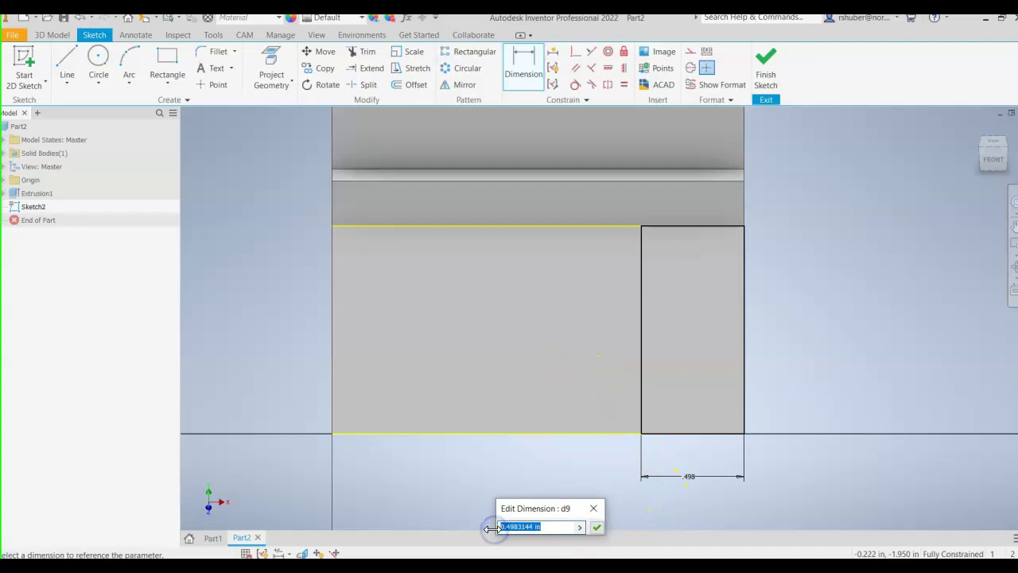
{"action": "type", "text": ".5"}
{"action": "key", "text": "Return"}
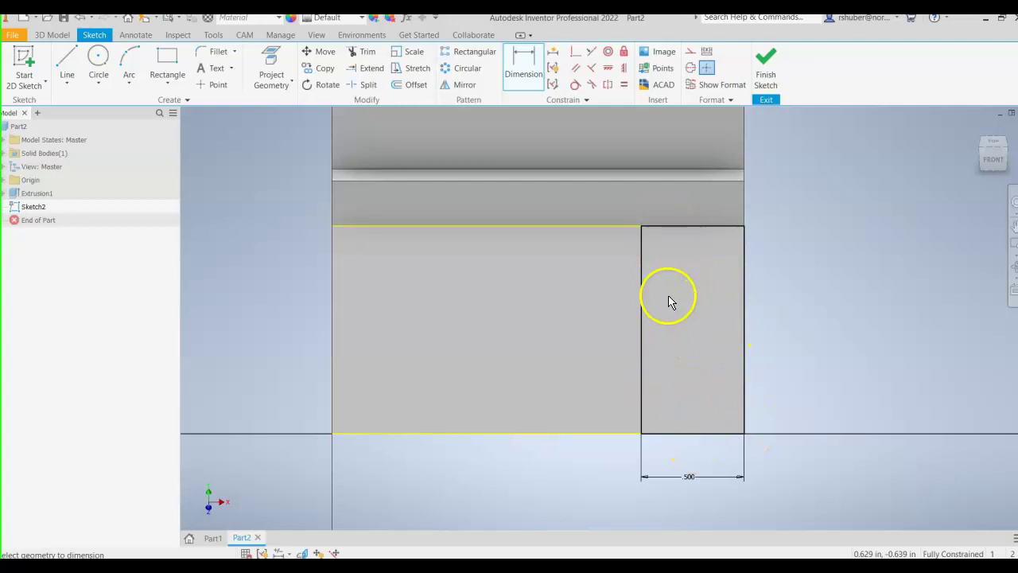
{"action": "mouse_move", "coordinate": [737, 396]}
{"action": "middle_mouse_down"}
{"action": "mouse_move", "coordinate": [682, 353]}
{"action": "mouse_move", "coordinate": [638, 337]}
{"action": "middle_mouse_up"}
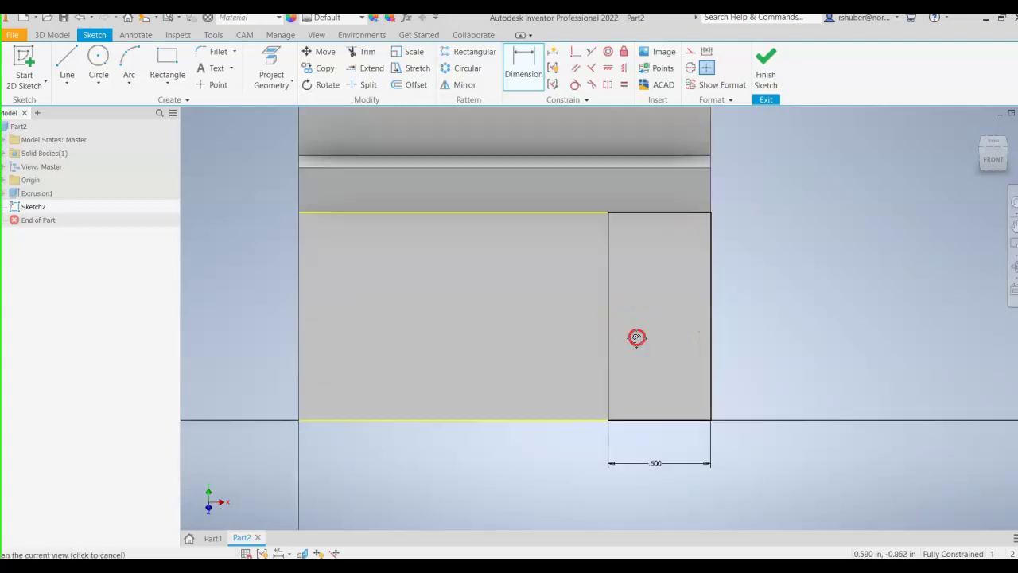
{"action": "left_click", "coordinate": [765, 76]}
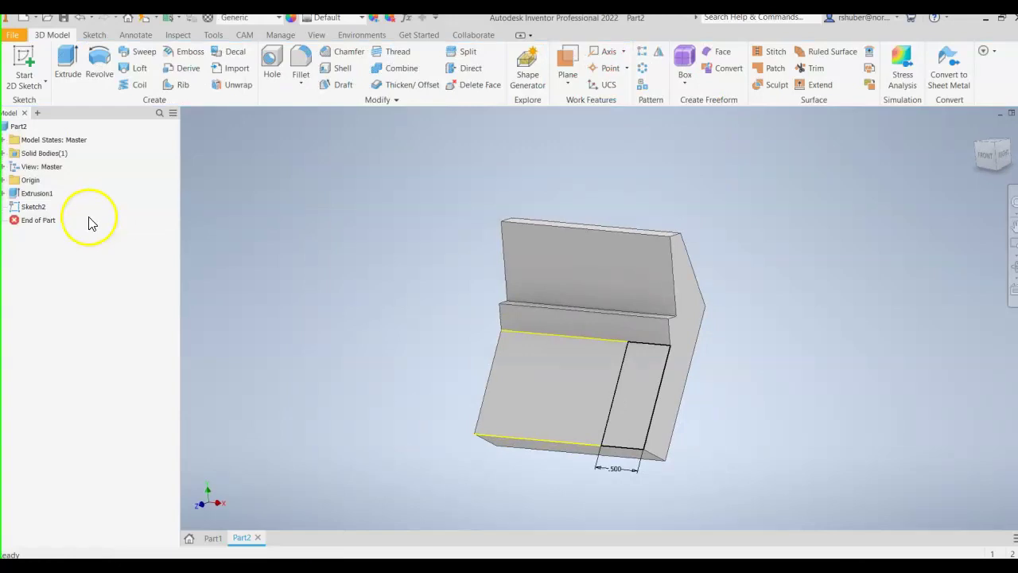
Step: Extrude the .500 rectangle as a flipped Cut with Through All extent
{"action": "left_click", "coordinate": [63, 73]}
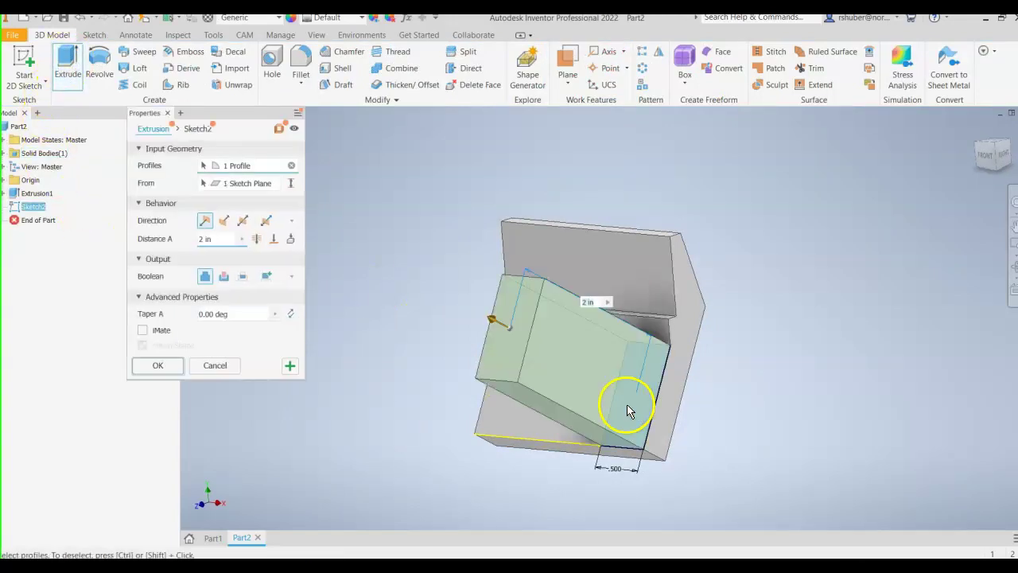
{"action": "left_click", "coordinate": [224, 221]}
{"action": "left_click", "coordinate": [223, 277]}
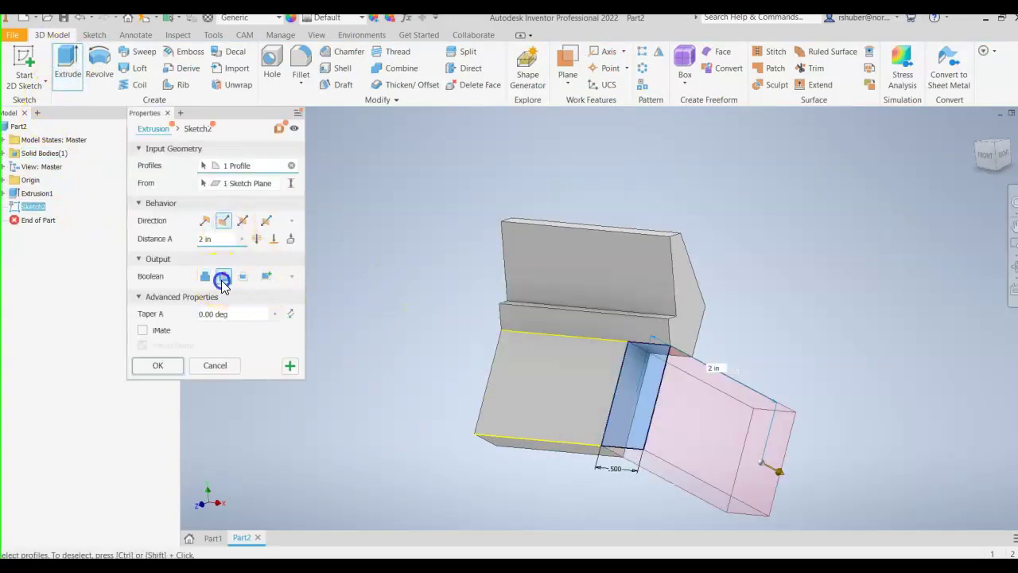
{"action": "left_click", "coordinate": [256, 239]}
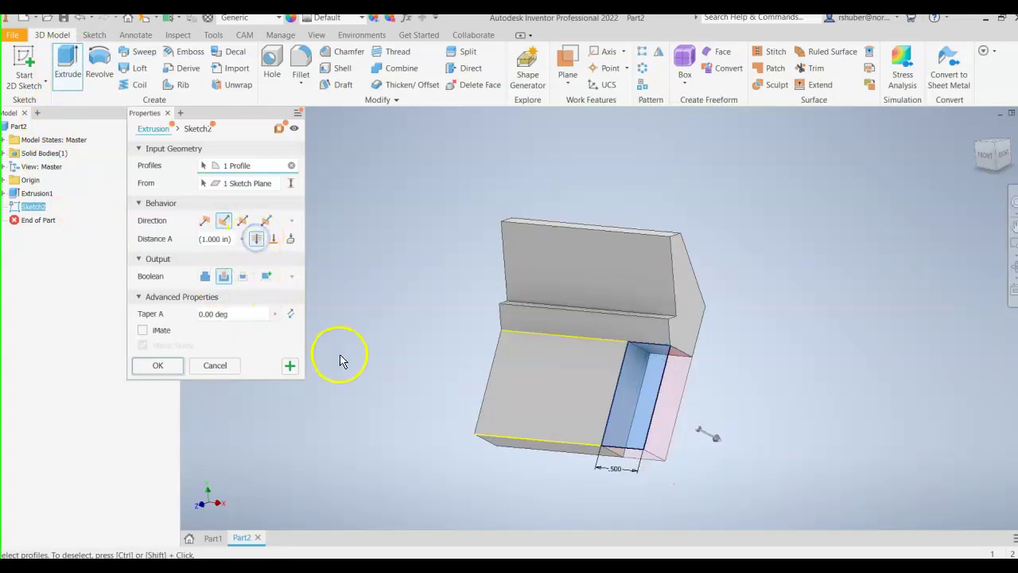
{"action": "left_click", "coordinate": [157, 365]}
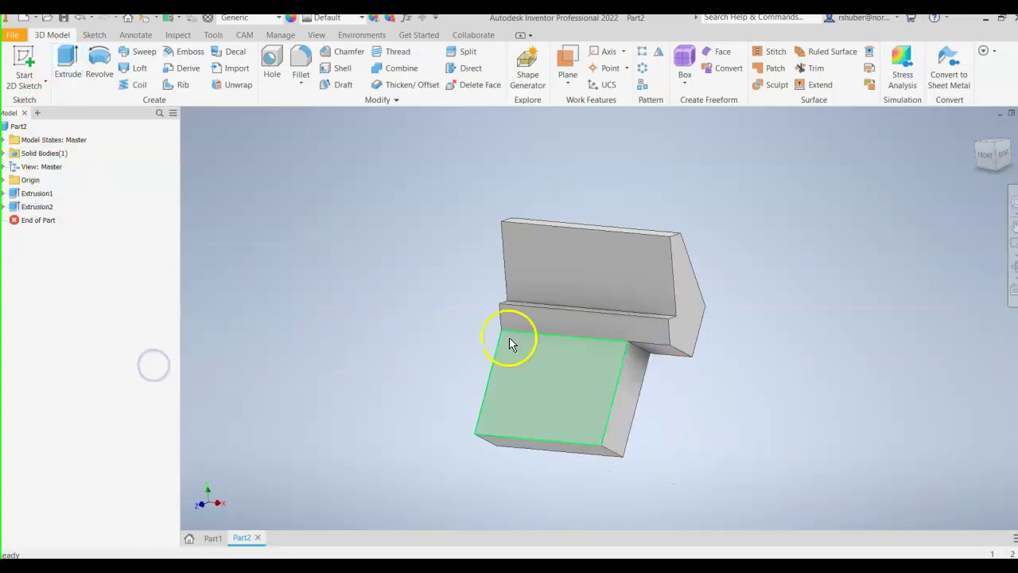
{"action": "middle_click_drag", "start_coordinate": [671, 429], "coordinate": [640, 423]}
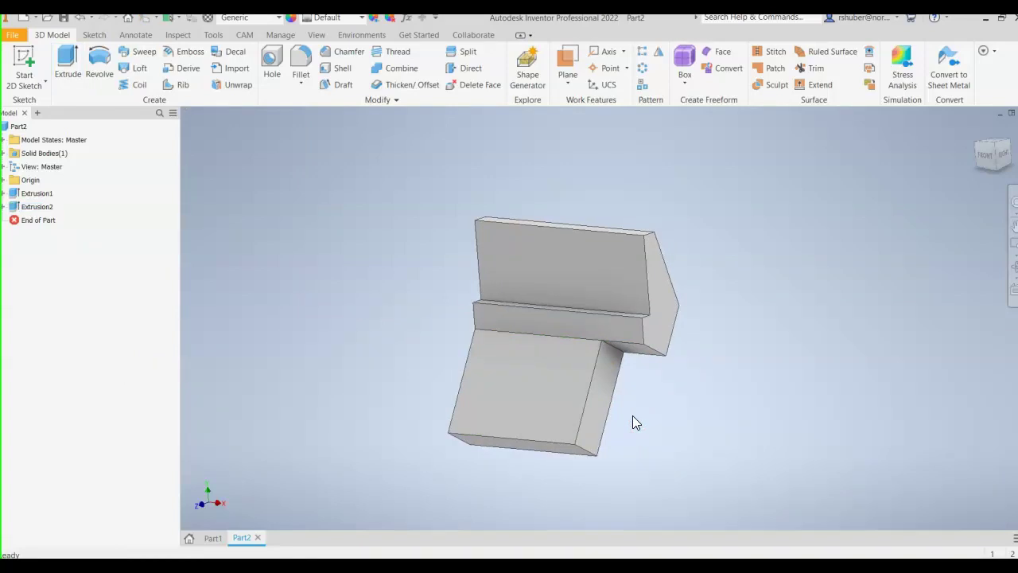
{"action": "left_click", "coordinate": [623, 376]}
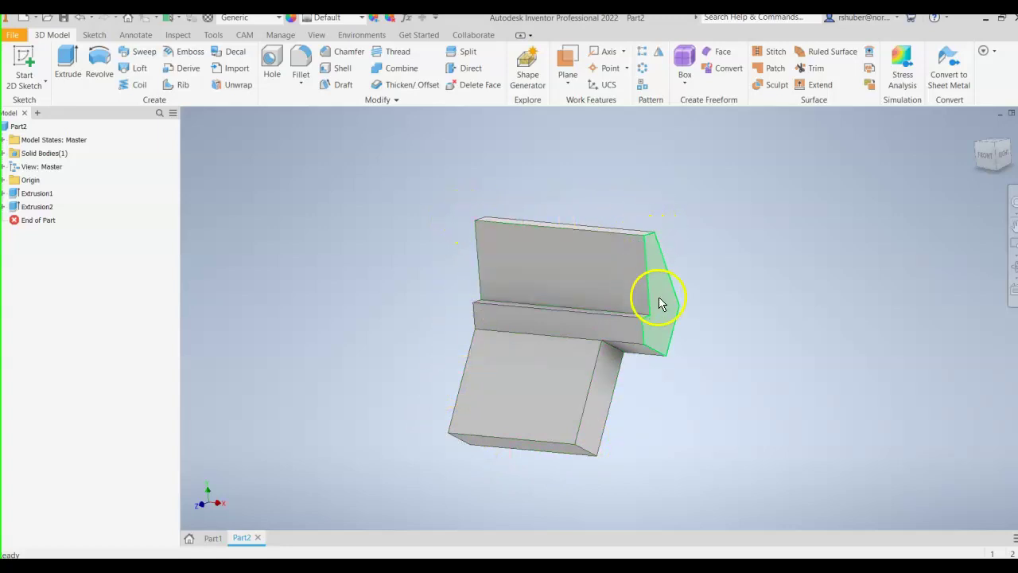
{"action": "middle_click_drag", "start_coordinate": [453, 446], "coordinate": [460, 444]}
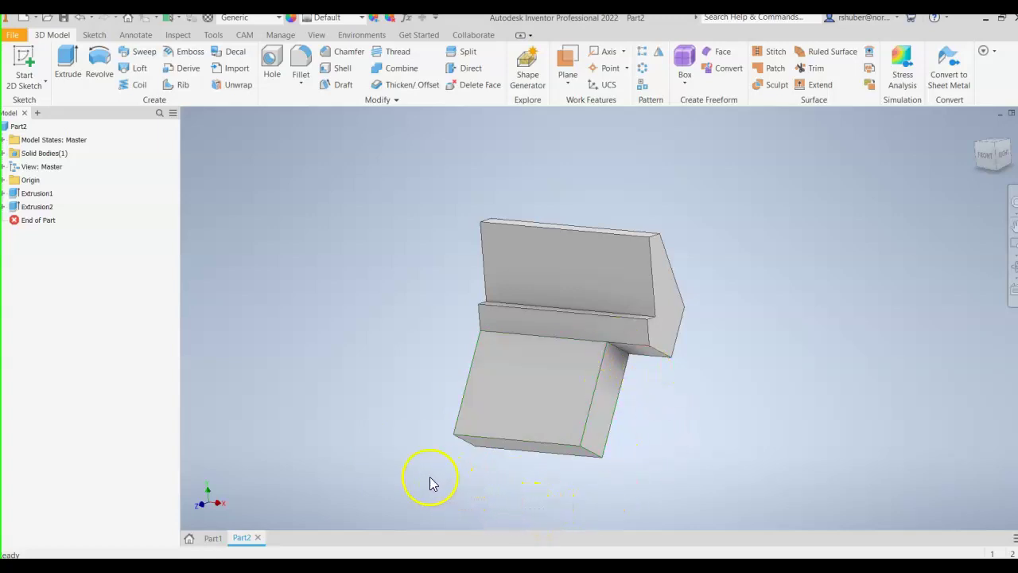
Step: Start a 0.25 fillet and pick the slot corner, bottom and lower-left corner edges
{"action": "left_click", "coordinate": [301, 61]}
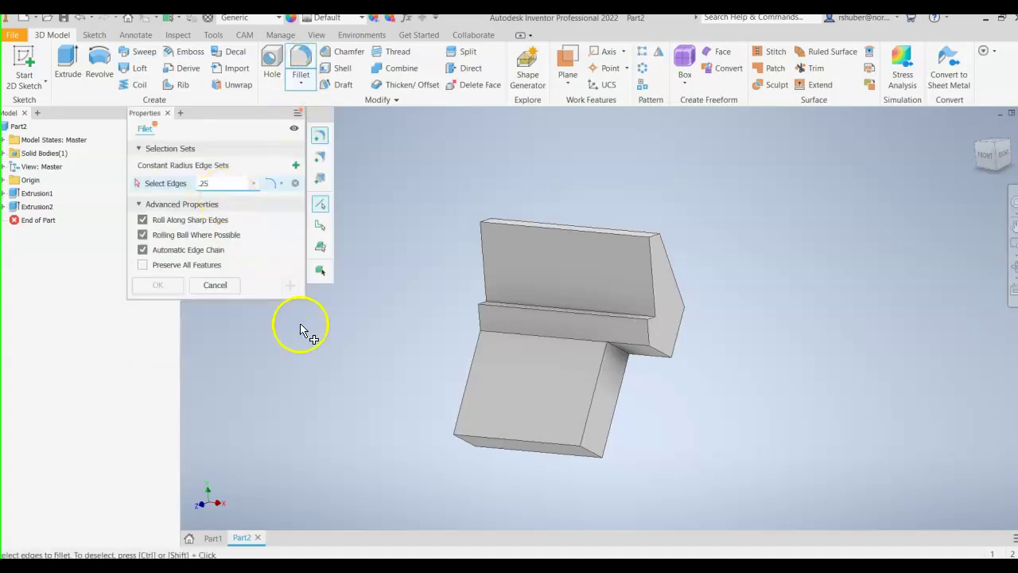
{"action": "left_click", "coordinate": [632, 386]}
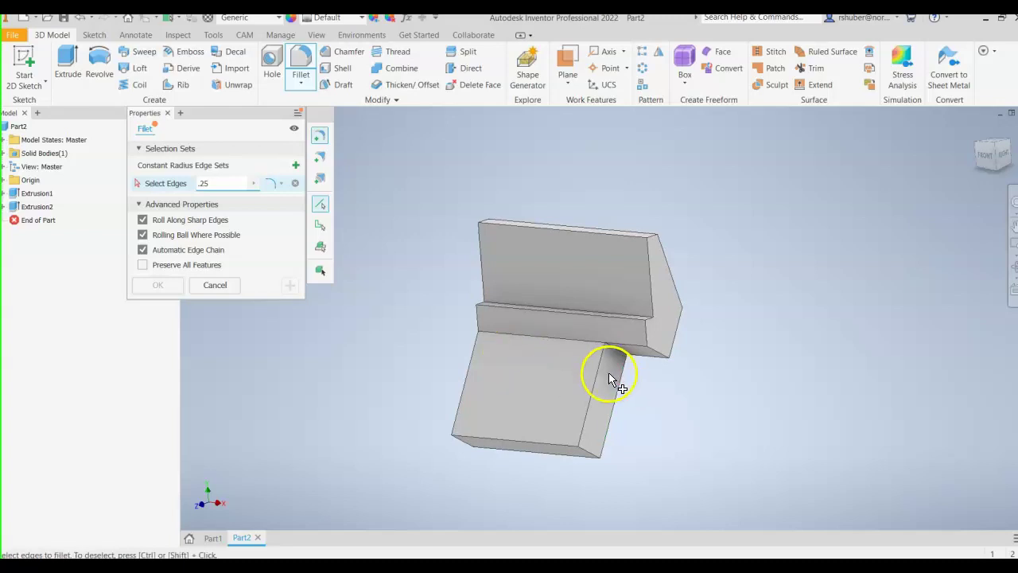
{"action": "middle_click_drag", "start_coordinate": [609, 378], "coordinate": [606, 362], "text": "shift"}
{"action": "left_click", "coordinate": [611, 344]}
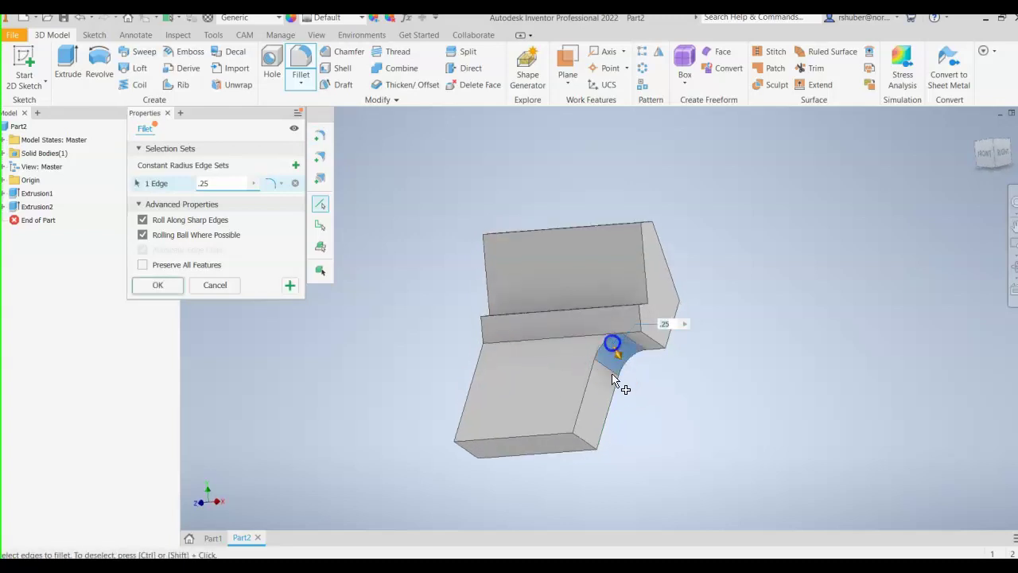
{"action": "left_click", "coordinate": [584, 441]}
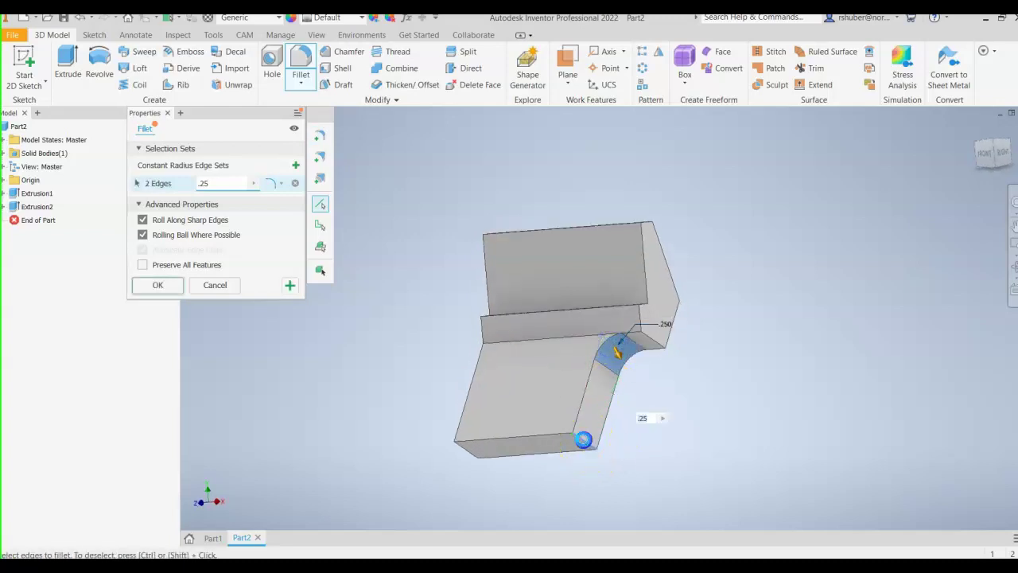
{"action": "middle_click_drag", "start_coordinate": [494, 443], "coordinate": [572, 436], "text": "shift"}
{"action": "left_click", "coordinate": [477, 452]}
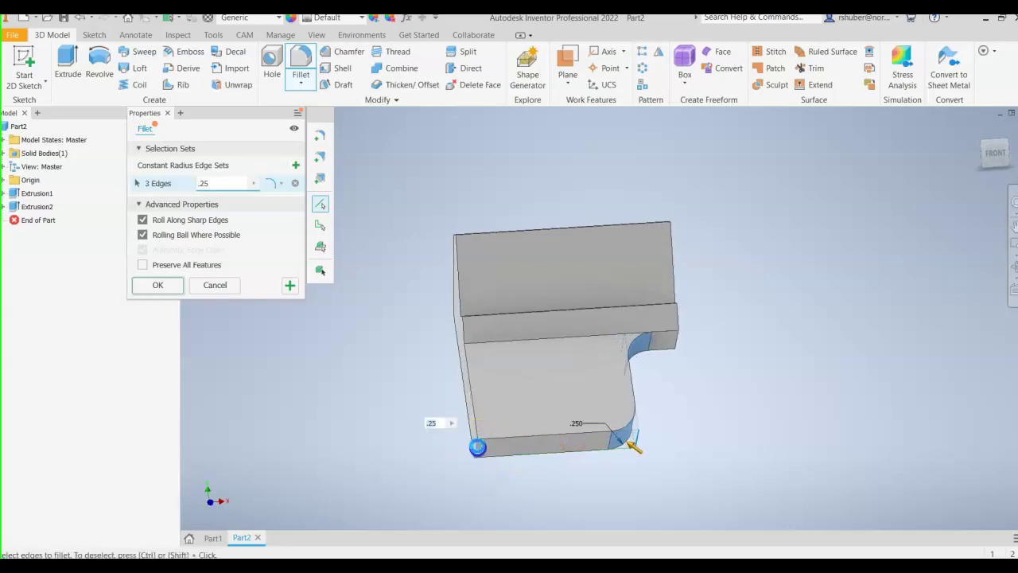
Step: Add the upper left and right short edges, apply the fillets, and inspect the part
{"action": "middle_click_drag", "start_coordinate": [482, 352], "coordinate": [477, 382], "text": "shift"}
{"action": "scroll", "coordinate": [461, 311], "scroll_direction": "up", "scroll_amount": 5}
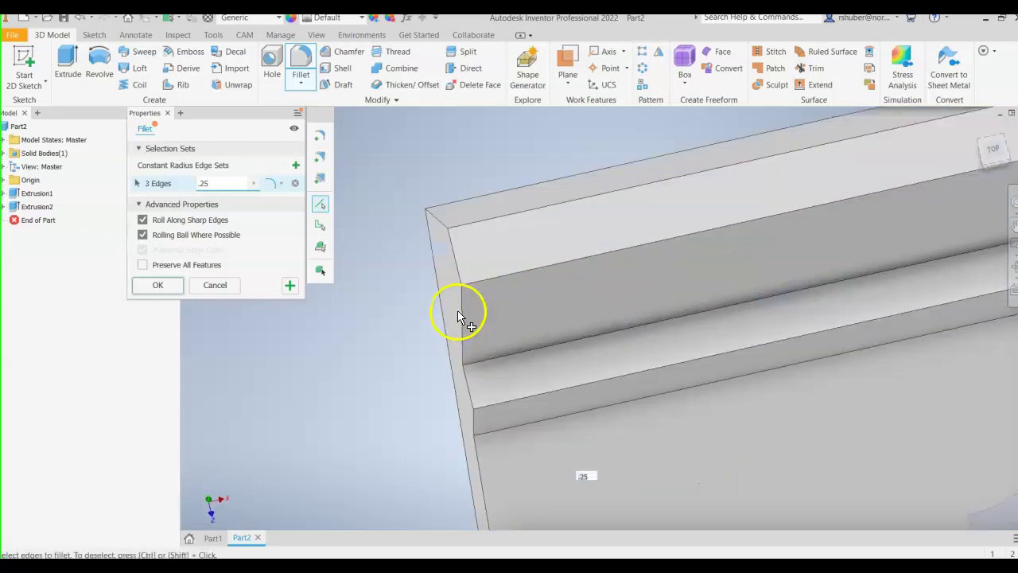
{"action": "left_click", "coordinate": [460, 260]}
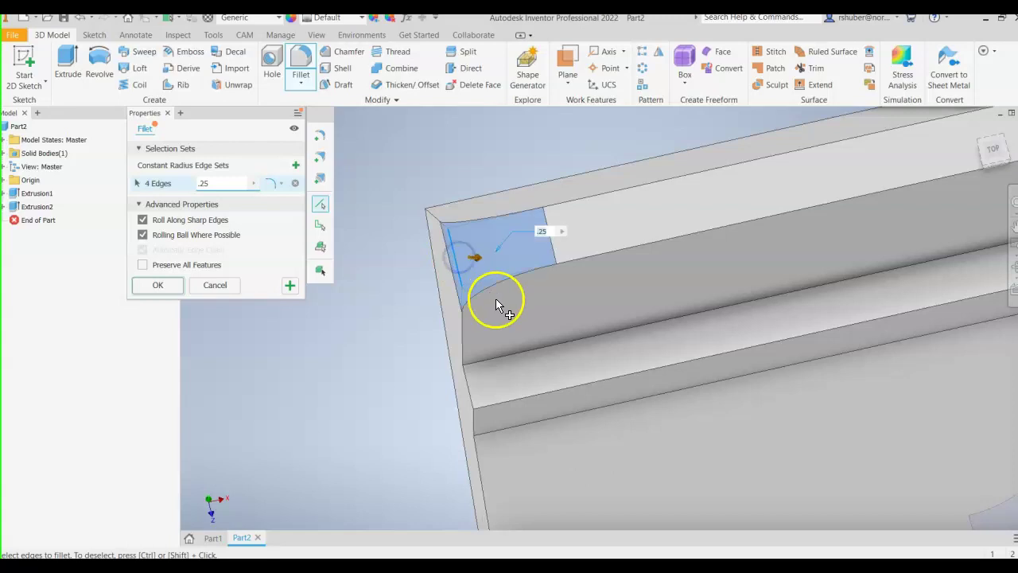
{"action": "scroll", "coordinate": [495, 296], "scroll_direction": "down", "scroll_amount": 5}
{"action": "scroll", "coordinate": [688, 262], "scroll_direction": "up", "scroll_amount": 3}
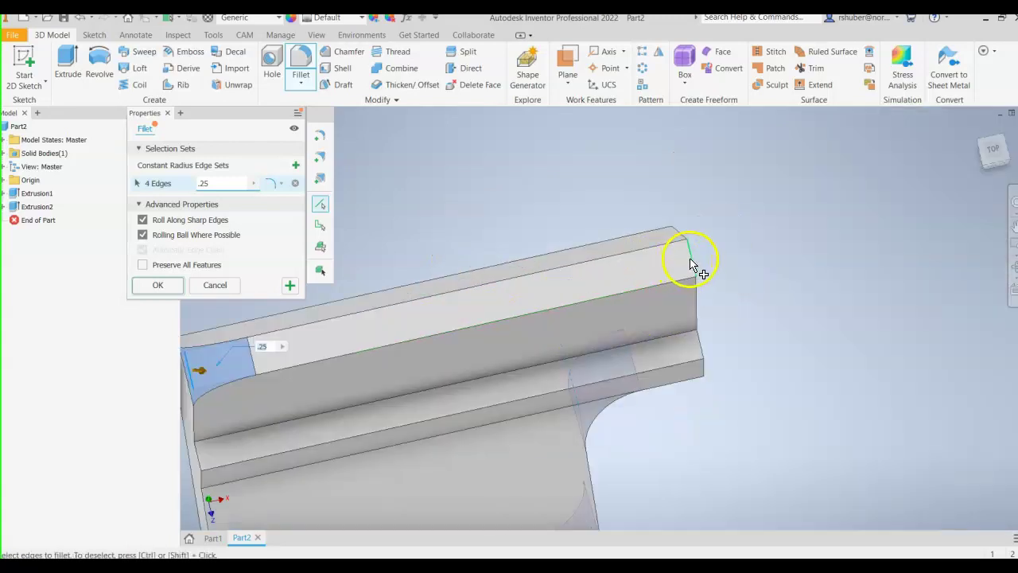
{"action": "left_click", "coordinate": [691, 265]}
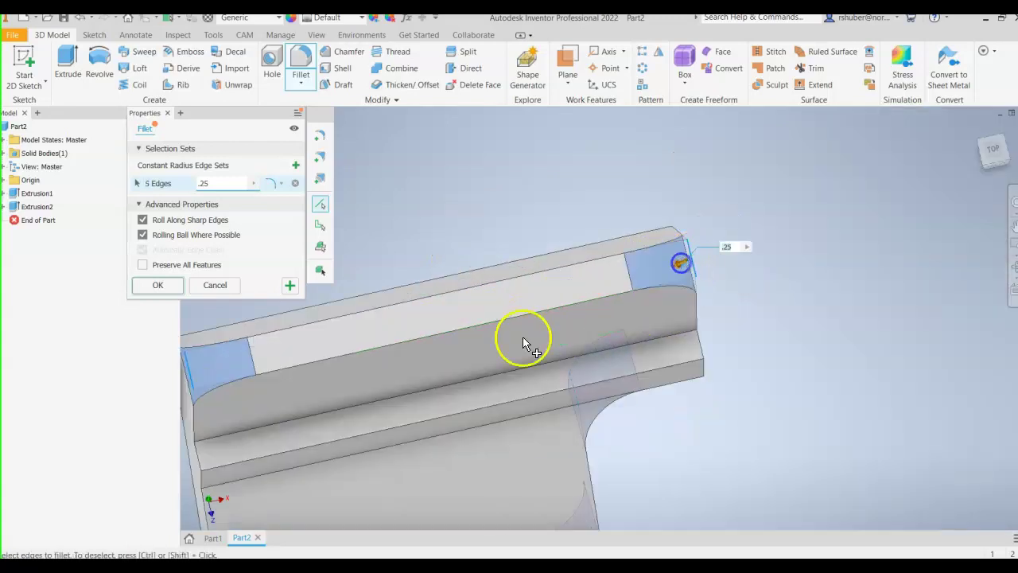
{"action": "left_click", "coordinate": [157, 288]}
{"action": "middle_click_drag", "start_coordinate": [152, 284], "coordinate": [453, 449], "text": "shift"}
{"action": "scroll", "coordinate": [458, 426], "scroll_direction": "down", "scroll_amount": 3}
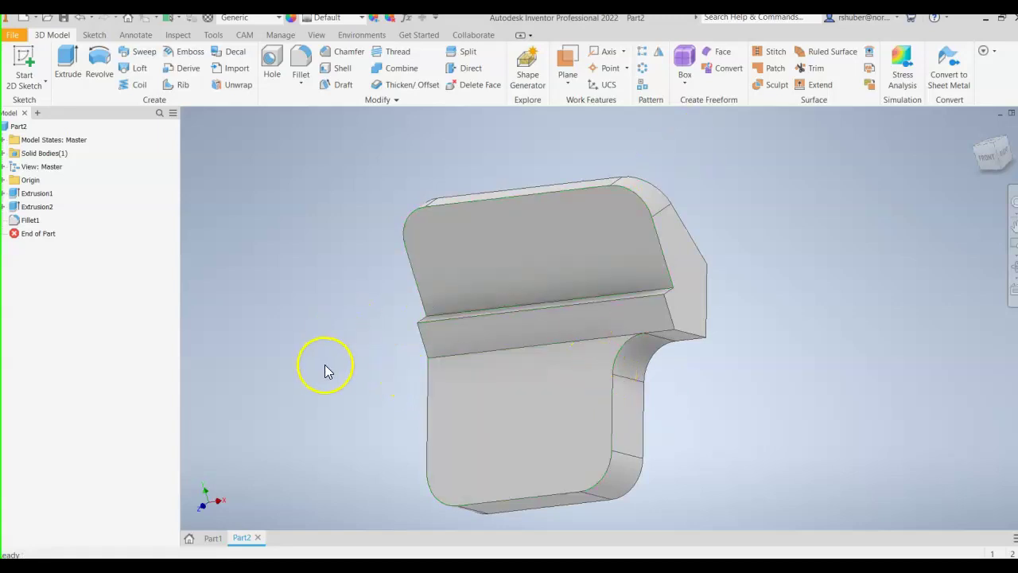
{"action": "middle_click_drag", "start_coordinate": [327, 371], "coordinate": [368, 366]}
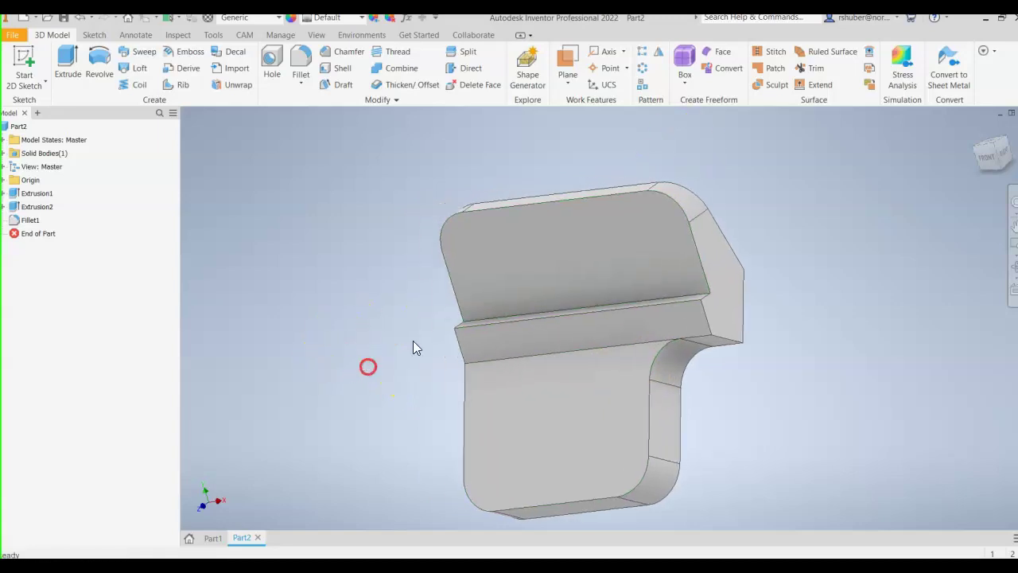
Step: In isometric view, place a hole on the lower plate face, 0.5 from the top edge and 0.75 from the left edge
{"action": "left_click", "coordinate": [978, 134]}
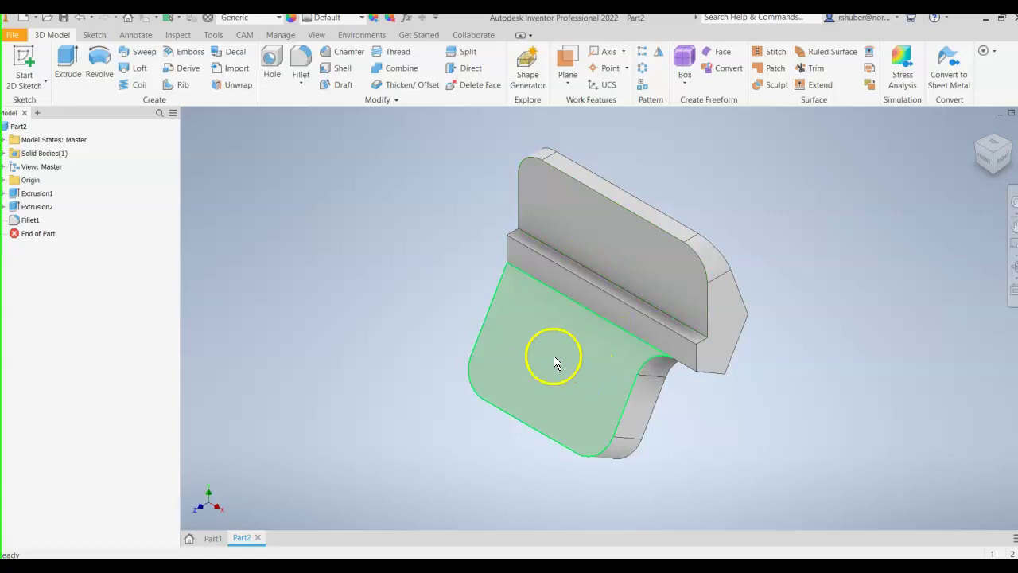
{"action": "left_click", "coordinate": [271, 75]}
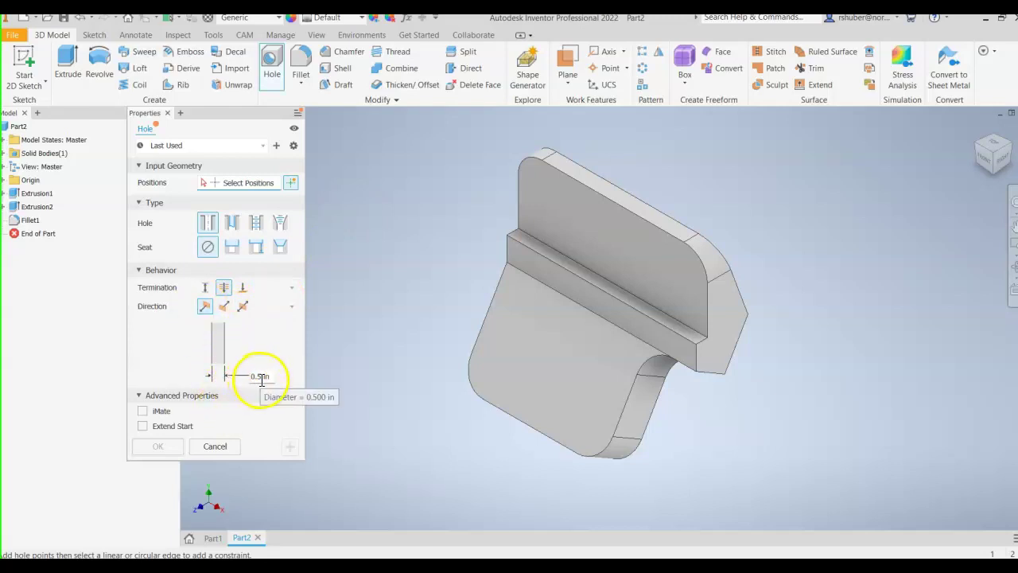
{"action": "left_click", "coordinate": [549, 359]}
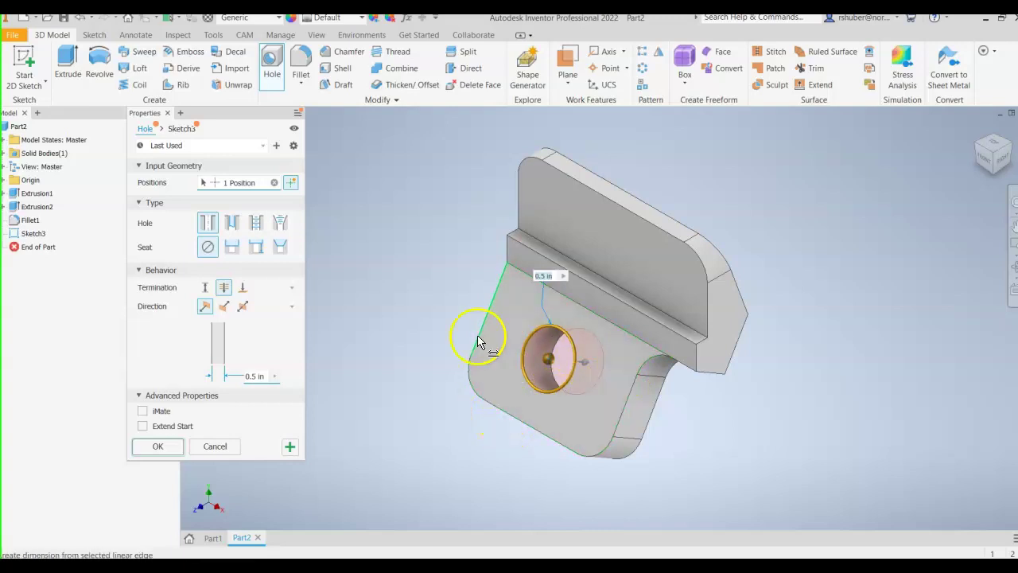
{"action": "left_click", "coordinate": [557, 299]}
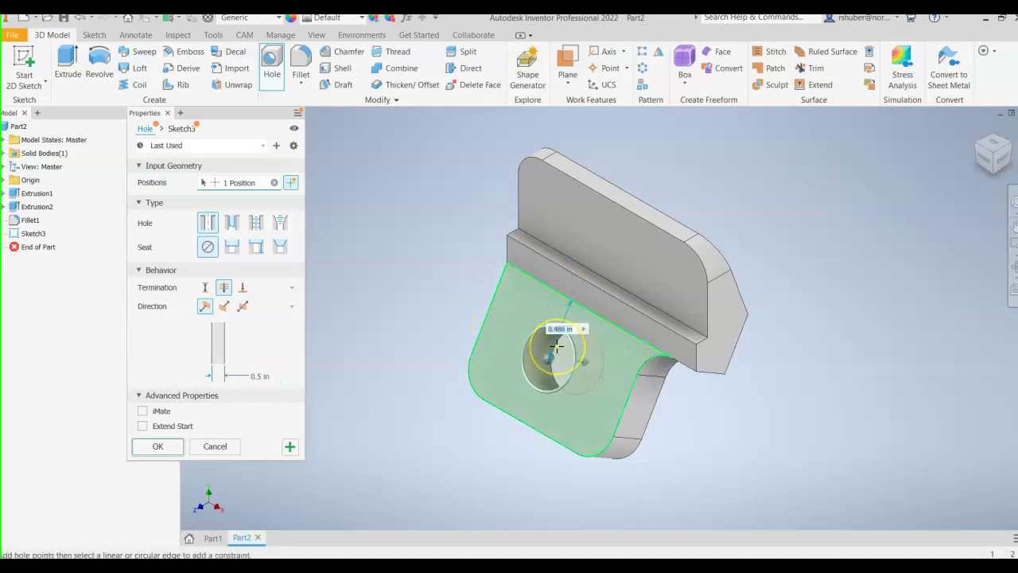
{"action": "left_click", "coordinate": [564, 391]}
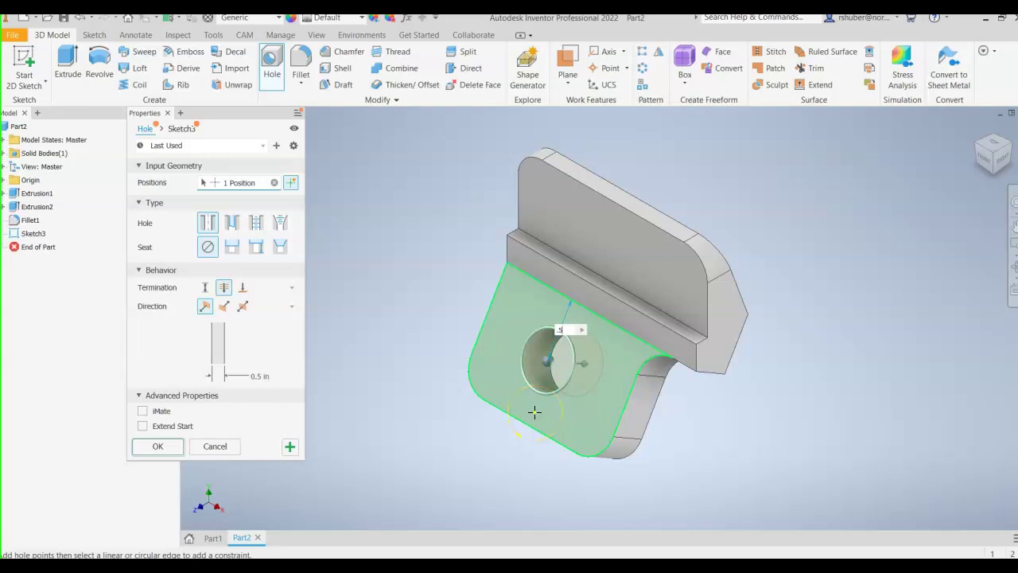
{"action": "left_click", "coordinate": [481, 326]}
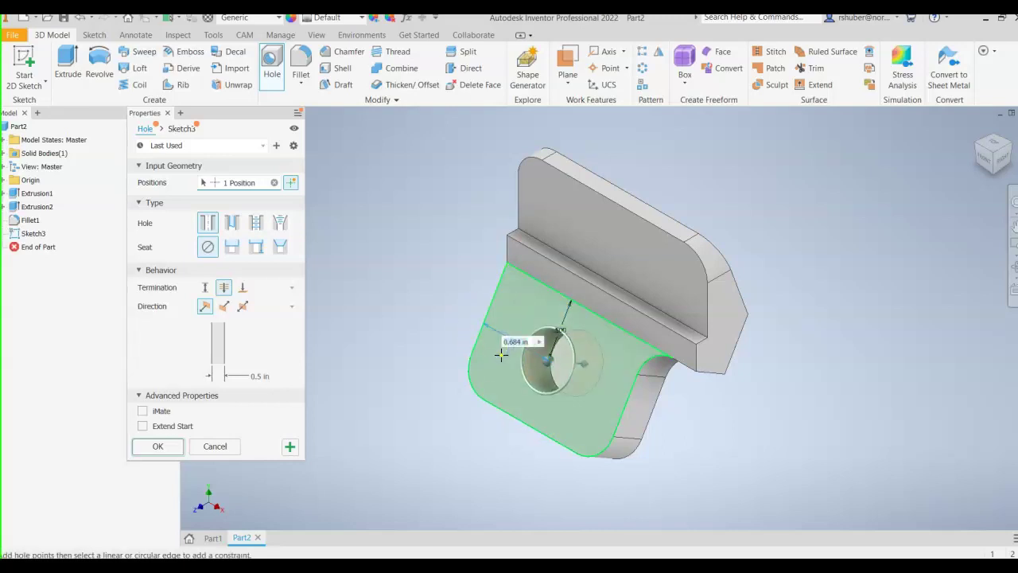
{"action": "type", "text": ".75"}
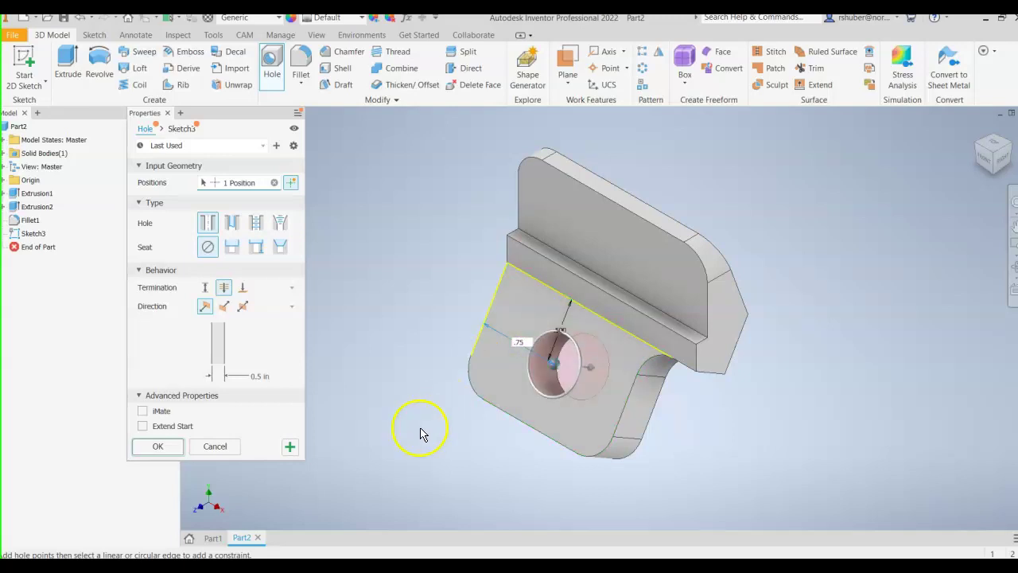
{"action": "left_click", "coordinate": [156, 446]}
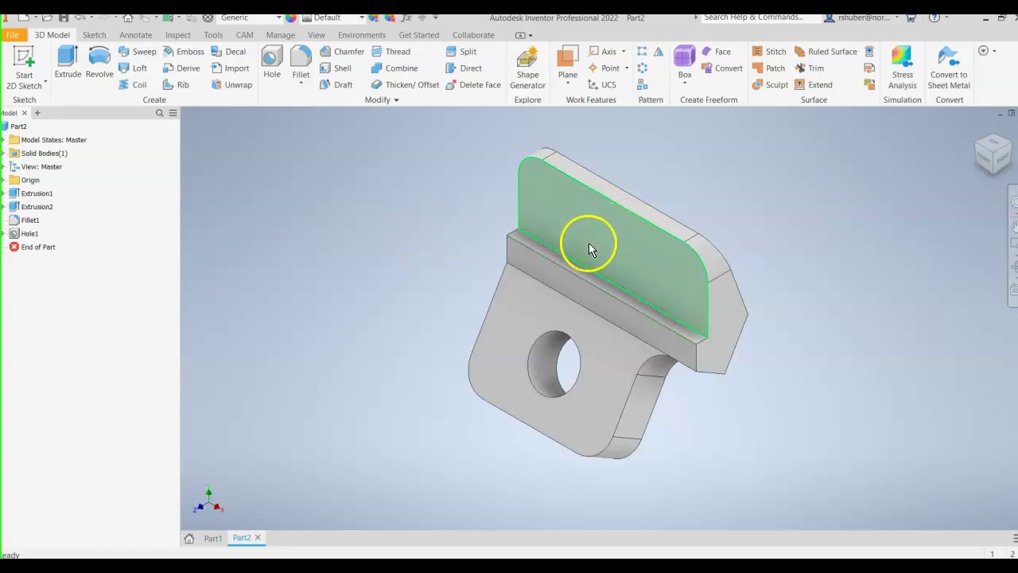
Step: Start a 2D sketch on the upright face and draw two equal circles side by side
{"action": "left_click", "coordinate": [68, 68]}
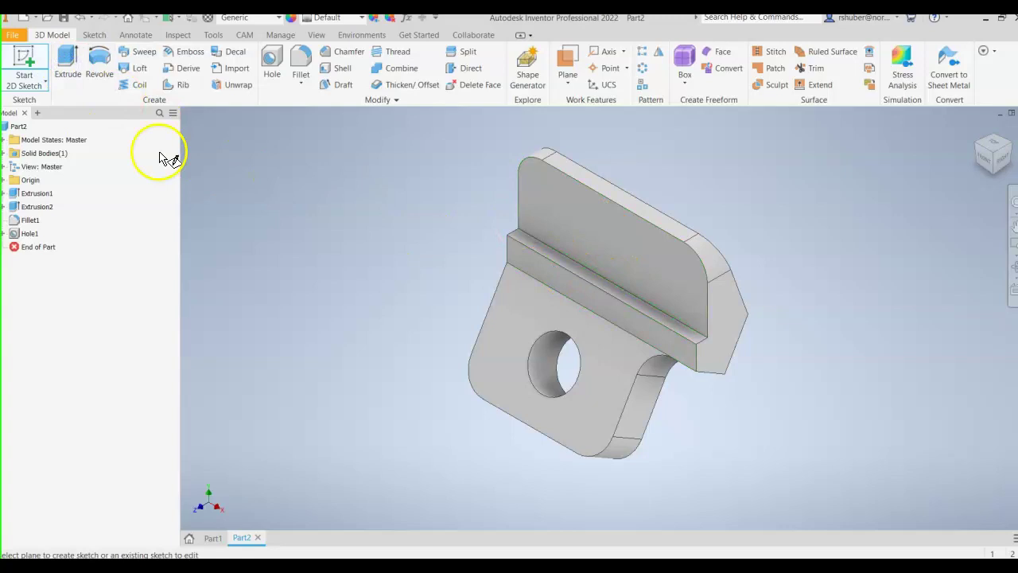
{"action": "left_click", "coordinate": [24, 86]}
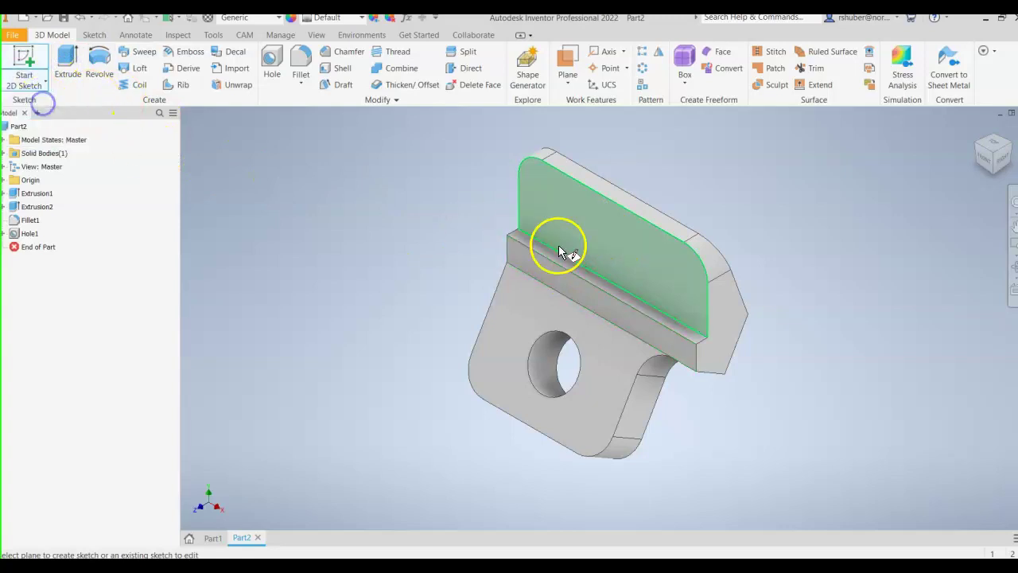
{"action": "left_click", "coordinate": [606, 237]}
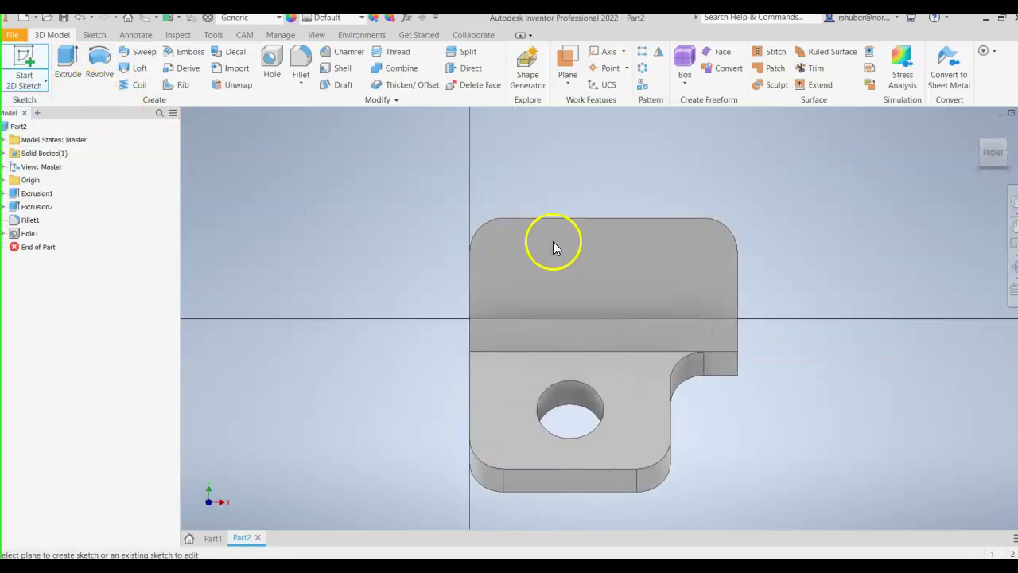
{"action": "left_click", "coordinate": [98, 58]}
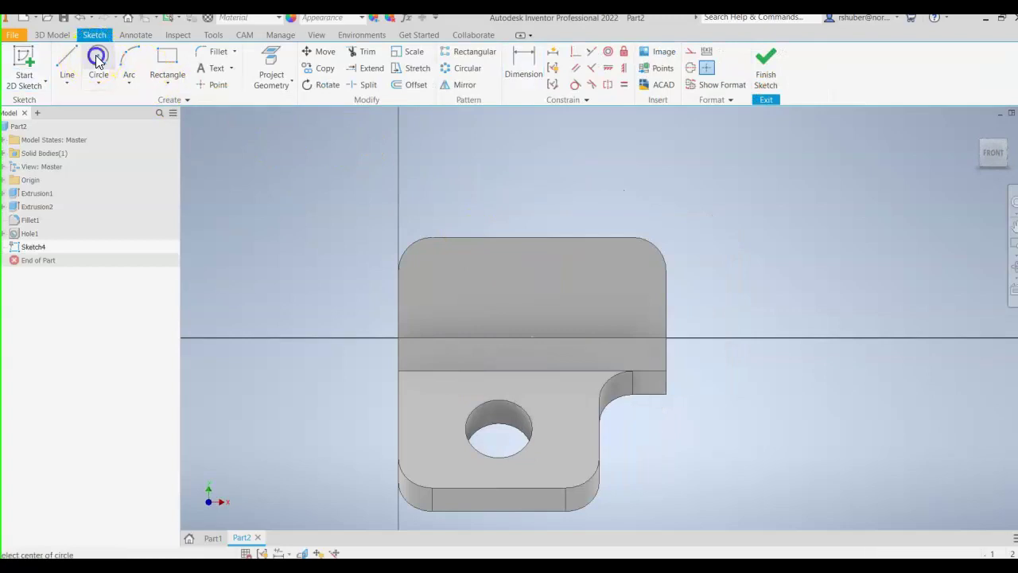
{"action": "left_click", "coordinate": [456, 274]}
{"action": "left_click", "coordinate": [456, 273]}
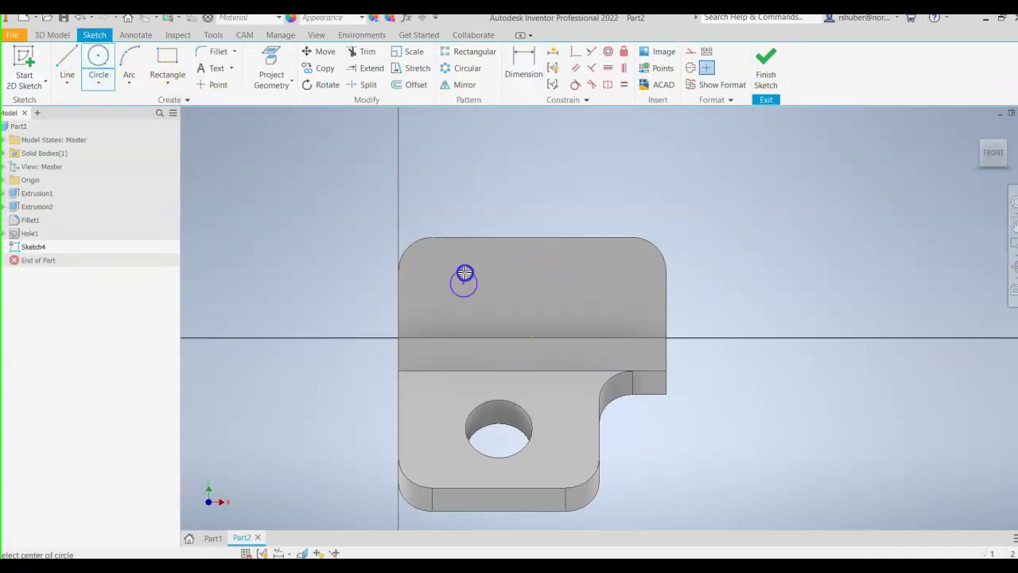
{"action": "left_click", "coordinate": [559, 284]}
{"action": "left_click", "coordinate": [554, 270]}
Step: Dimension both circles to a .300 diameter
{"action": "left_click", "coordinate": [524, 78]}
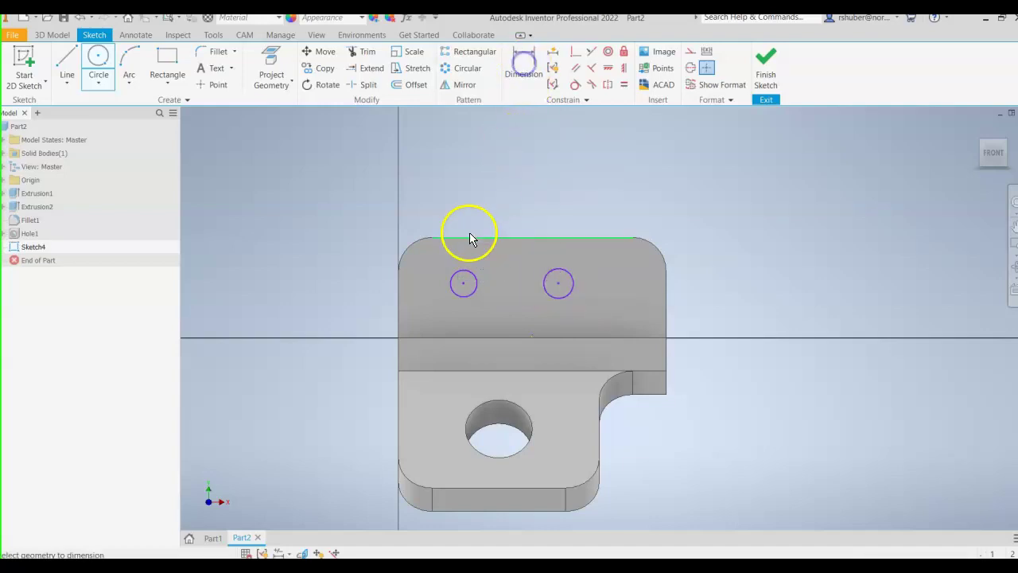
{"action": "left_click", "coordinate": [486, 258]}
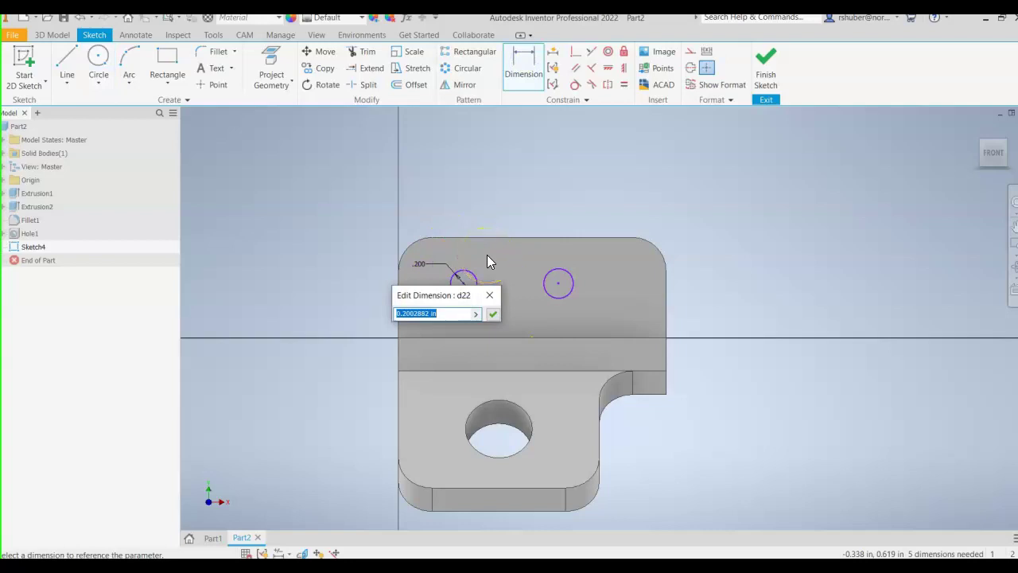
{"action": "type", "text": ".3"}
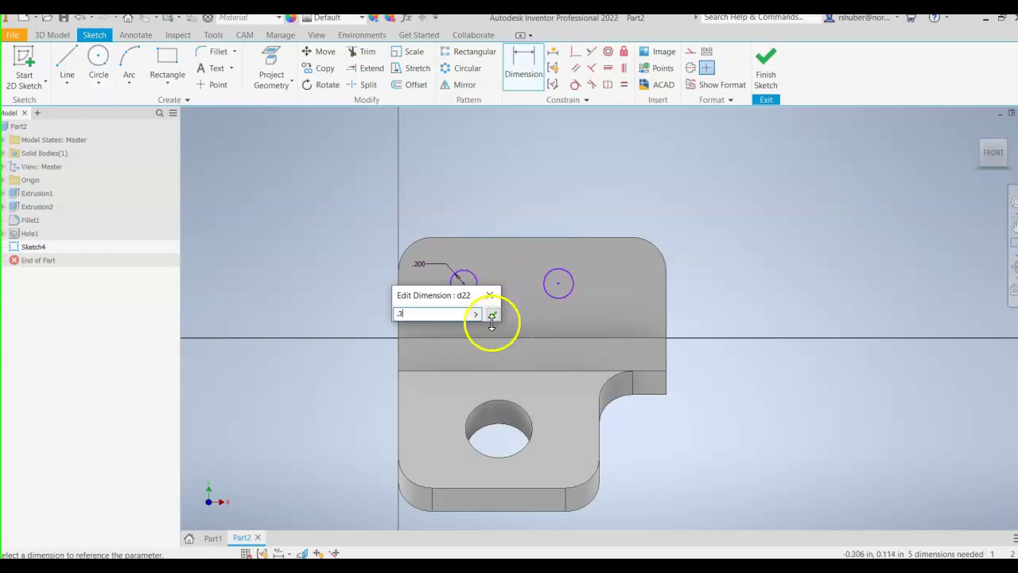
{"action": "left_click", "coordinate": [491, 316]}
{"action": "left_click", "coordinate": [595, 264]}
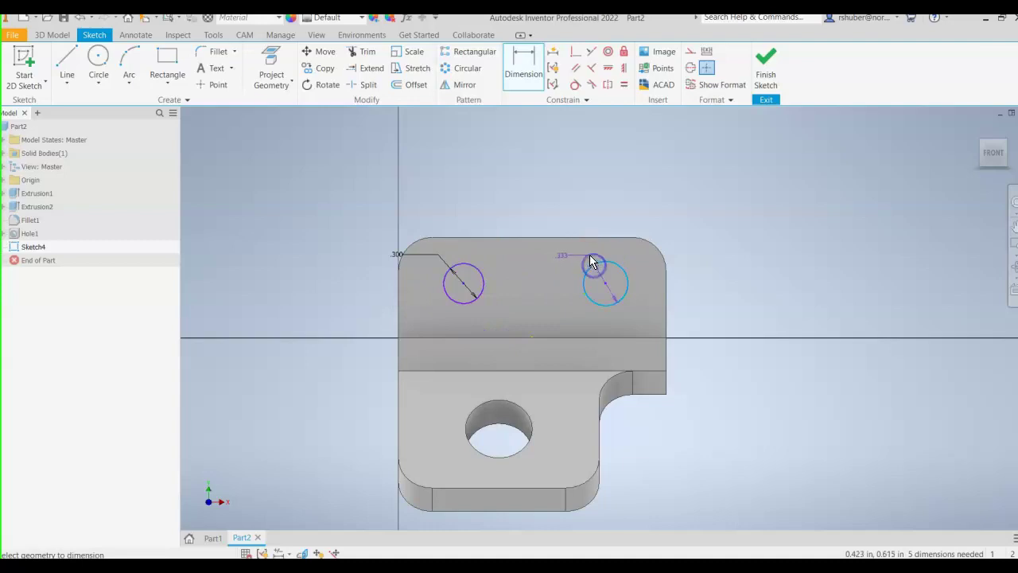
{"action": "left_click", "coordinate": [591, 261]}
{"action": "type", "text": ".3"}
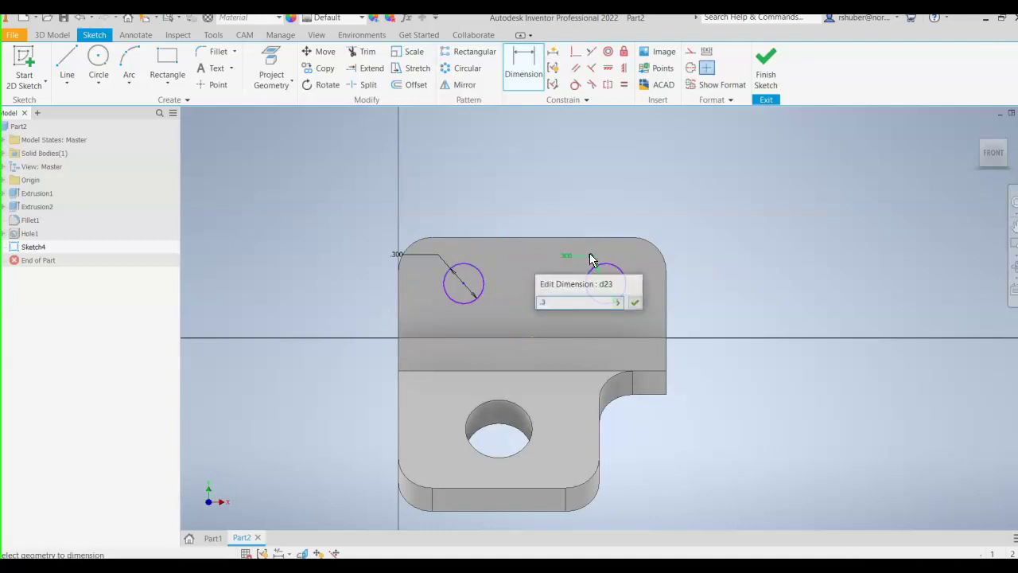
{"action": "key", "text": "Return"}
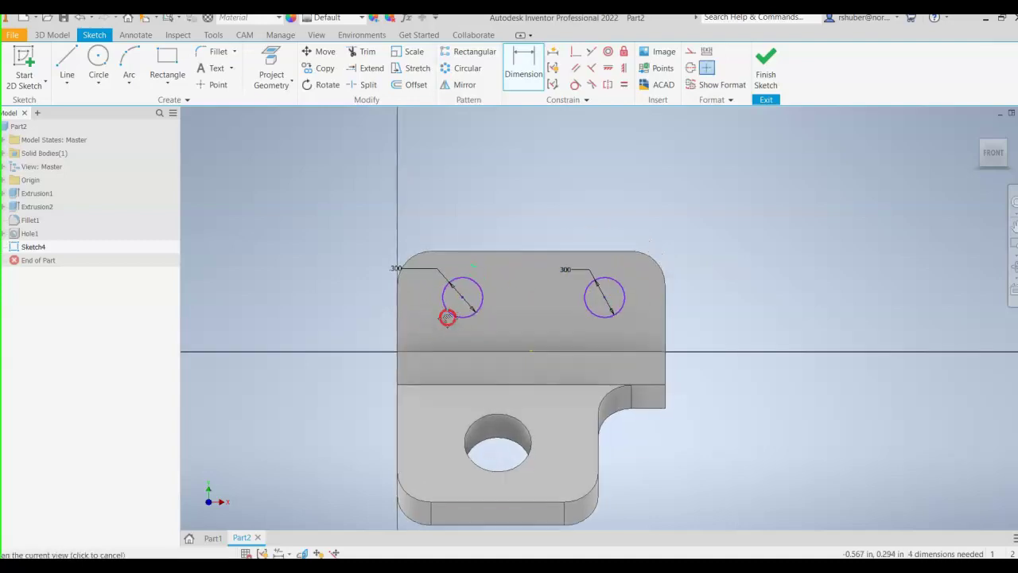
Step: Draw the top and bottom straight lines joining the two circles
{"action": "middle_click_drag", "start_coordinate": [445, 313], "coordinate": [432, 307]}
{"action": "left_click", "coordinate": [65, 62]}
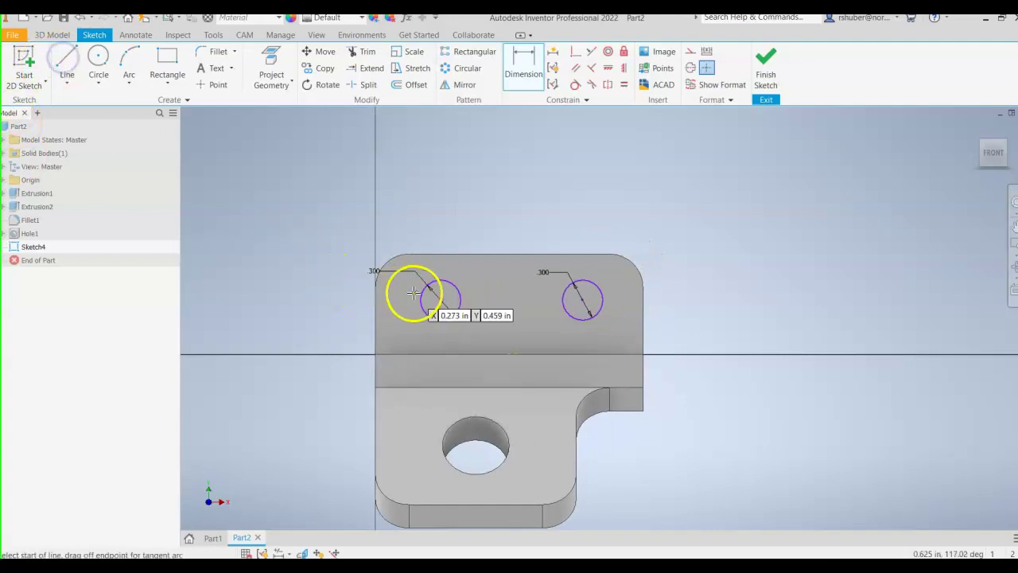
{"action": "scroll", "coordinate": [448, 291], "scroll_direction": "up", "scroll_amount": 3}
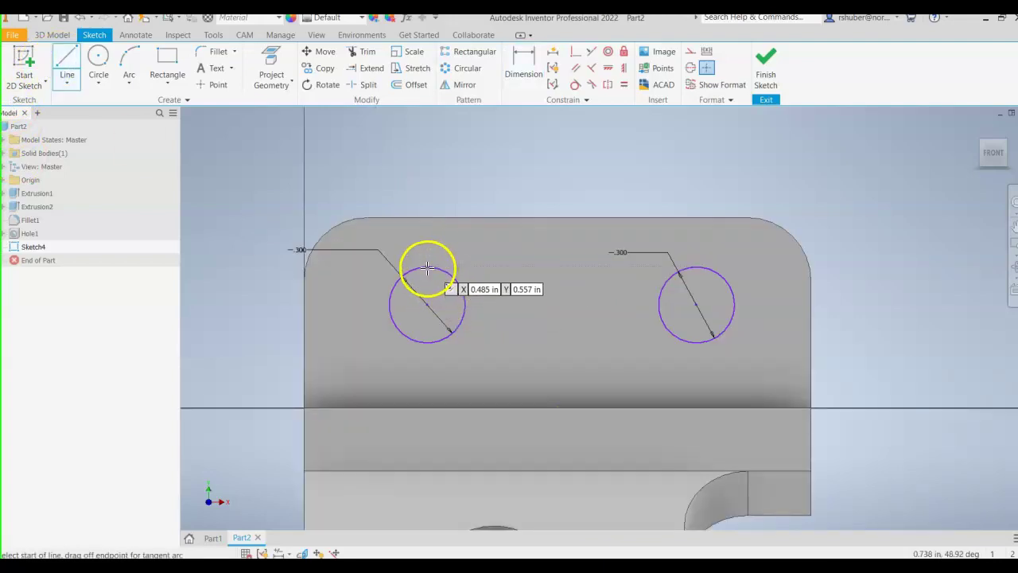
{"action": "left_click", "coordinate": [429, 268]}
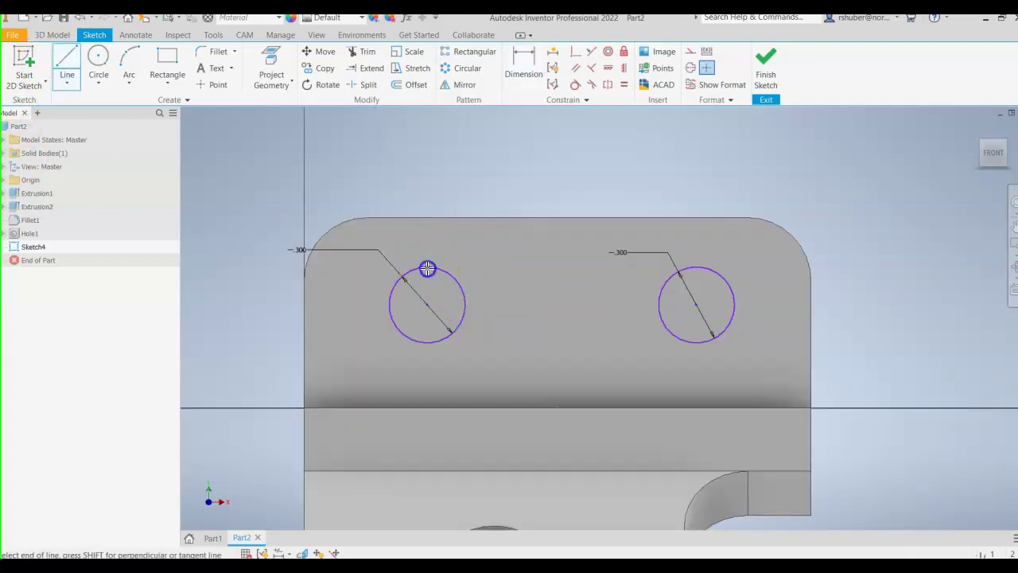
{"action": "double_click", "coordinate": [696, 267]}
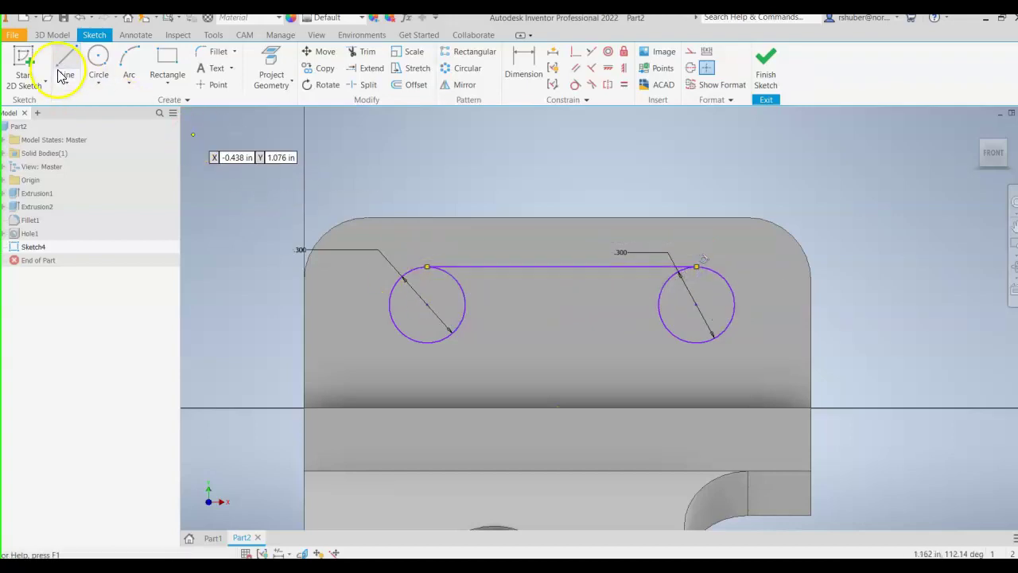
{"action": "left_click", "coordinate": [427, 343]}
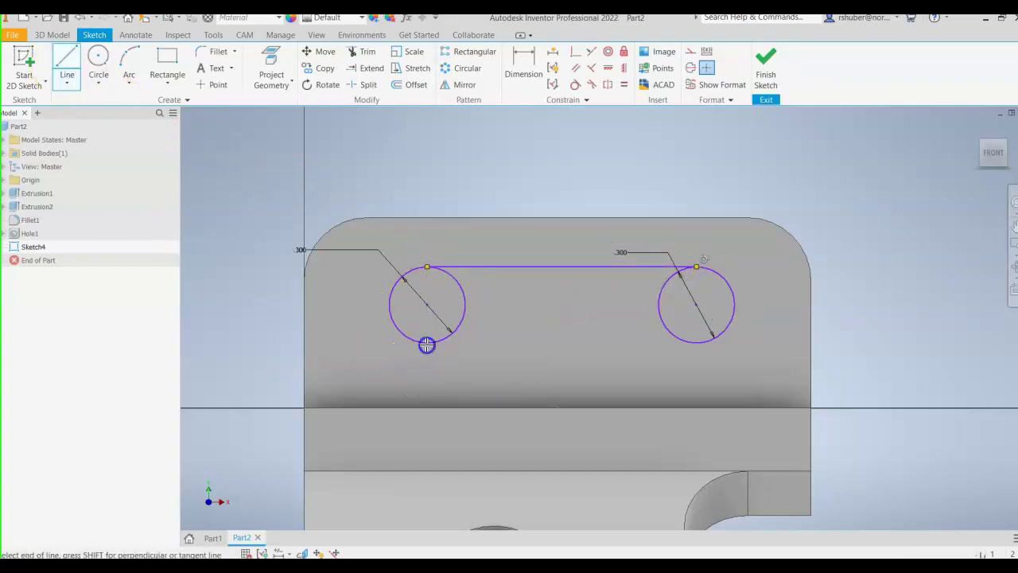
{"action": "double_click", "coordinate": [692, 342]}
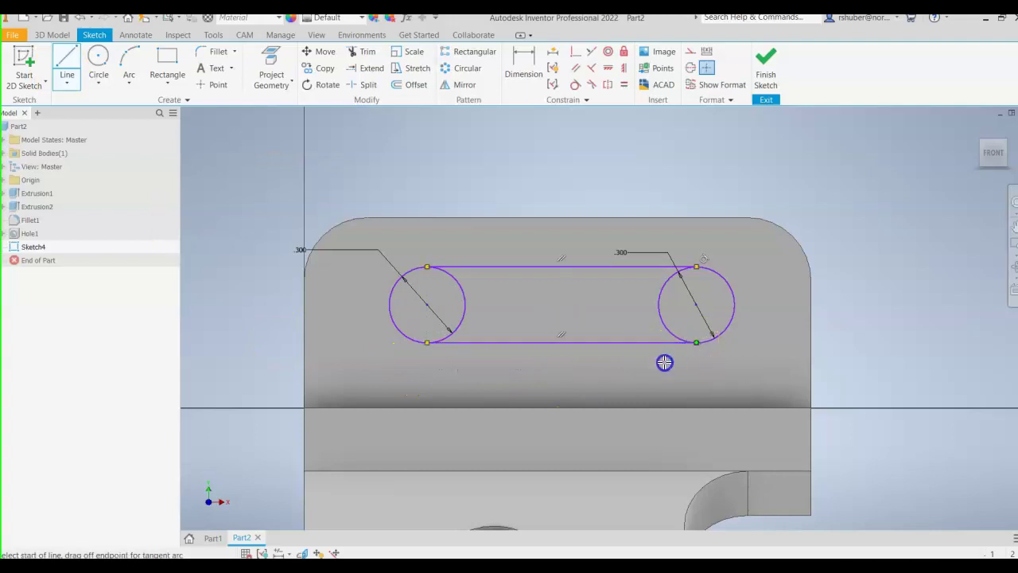
{"action": "key", "text": "Escape"}
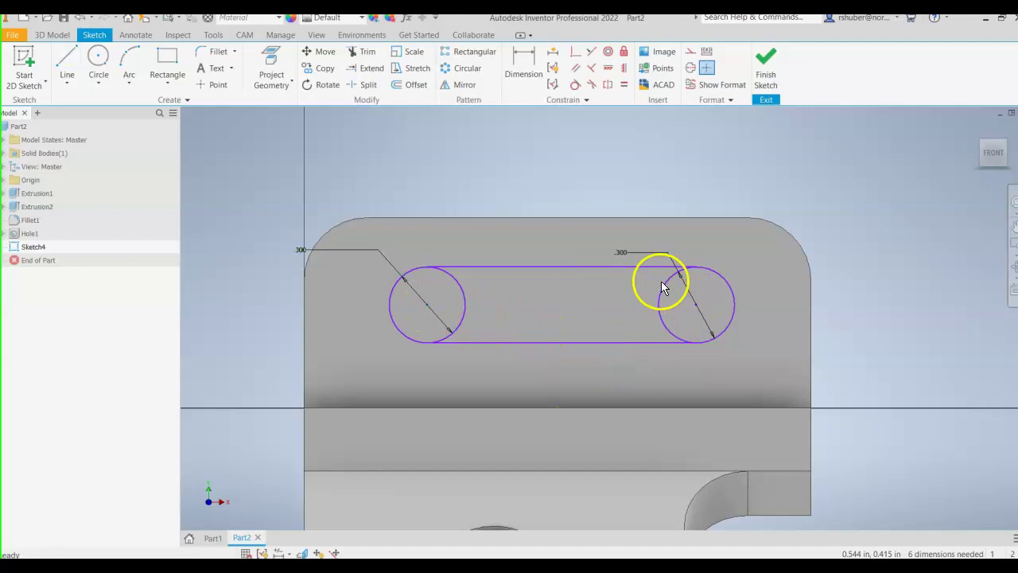
Step: Constrain the two circle centres to be horizontally level
{"action": "left_click", "coordinate": [608, 67]}
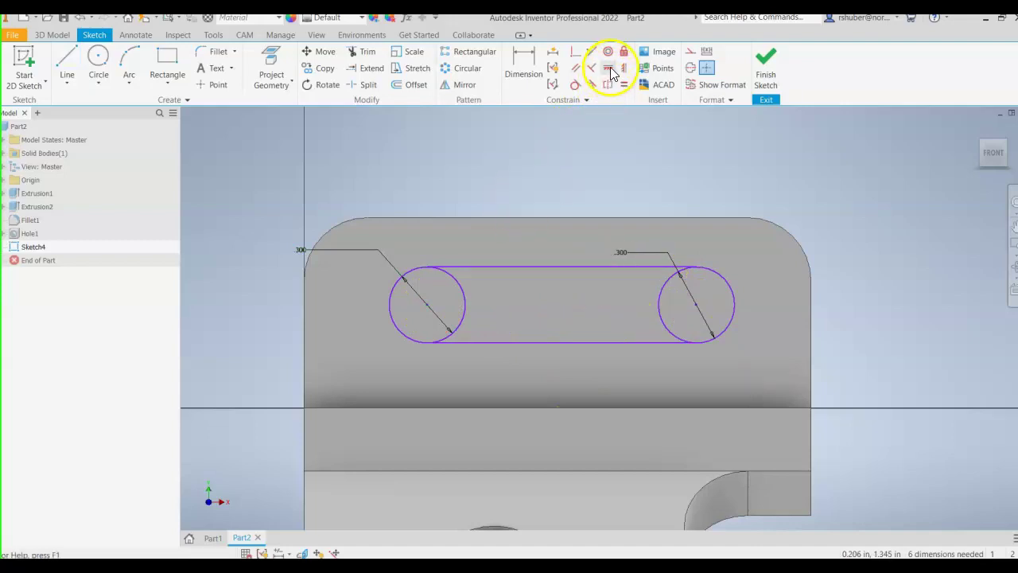
{"action": "left_click", "coordinate": [427, 307]}
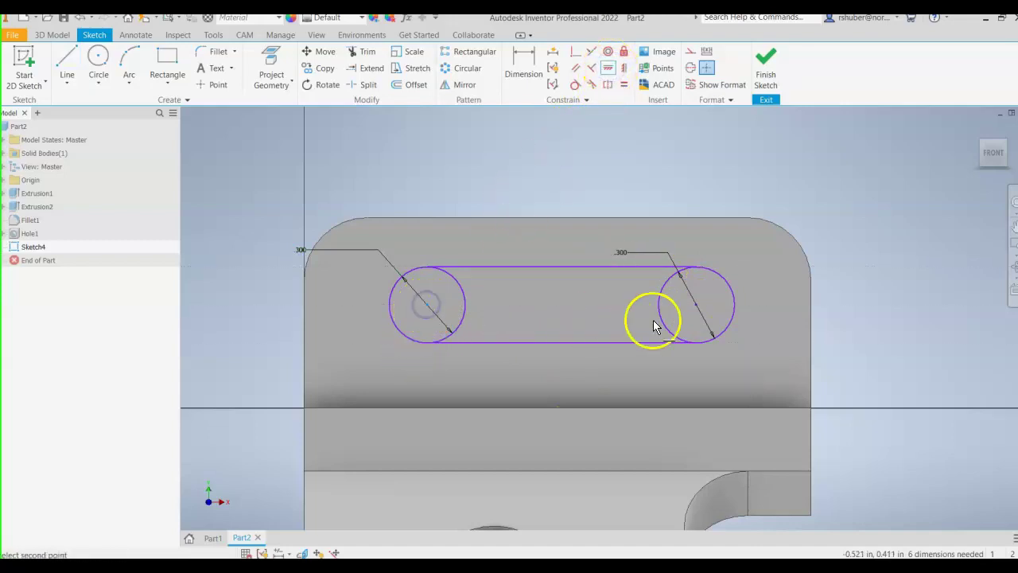
{"action": "left_click", "coordinate": [693, 306]}
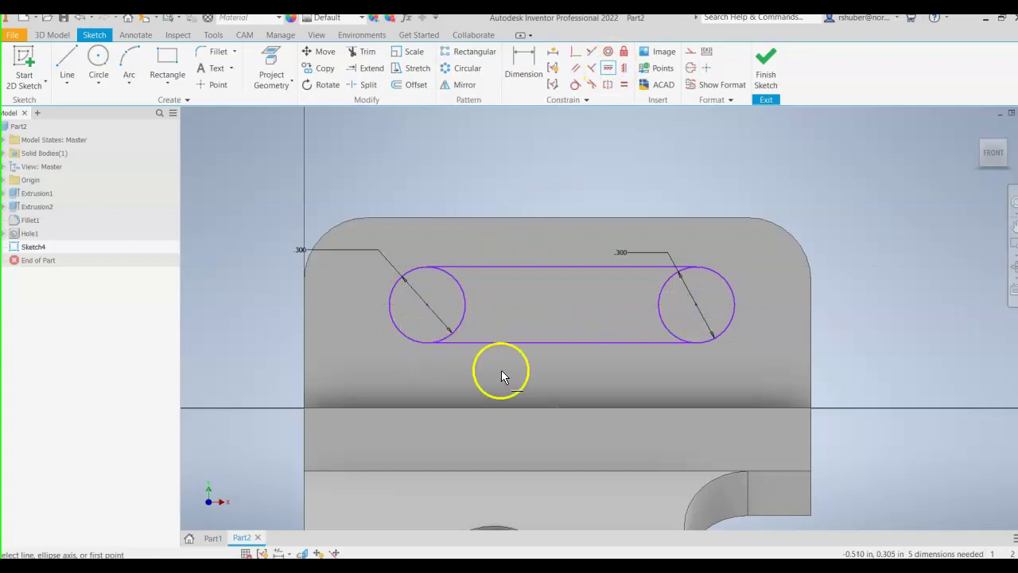
Step: Trim away the inner arcs of both circles
{"action": "middle_click_drag", "start_coordinate": [510, 370], "coordinate": [506, 381]}
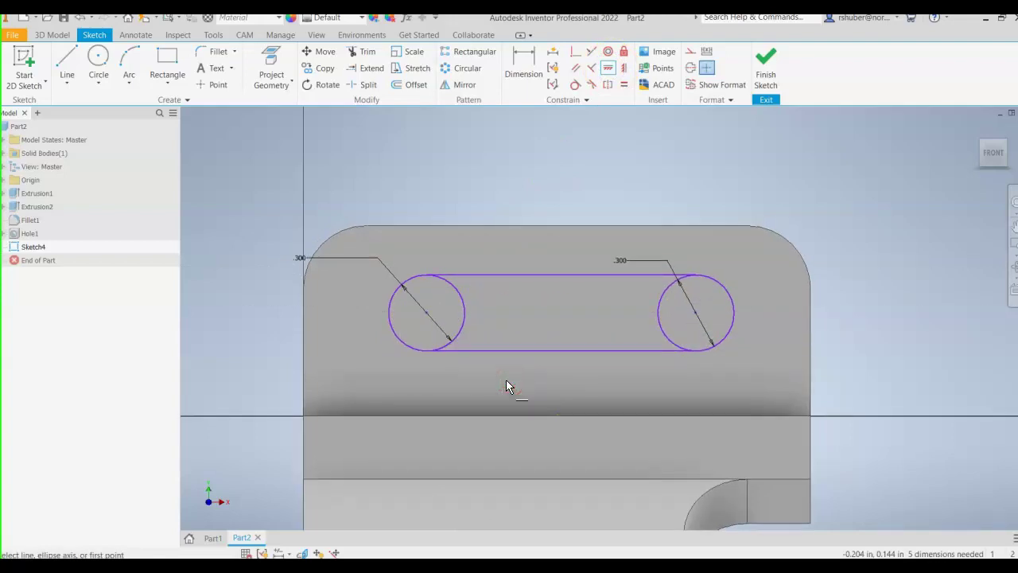
{"action": "left_click", "coordinate": [367, 53]}
{"action": "left_click", "coordinate": [464, 318]}
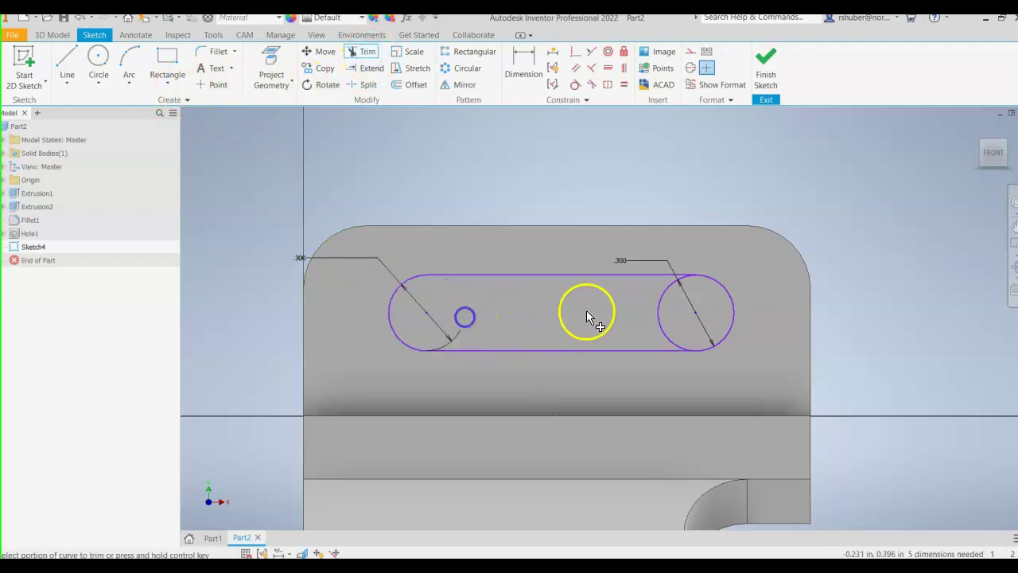
{"action": "left_click", "coordinate": [657, 319]}
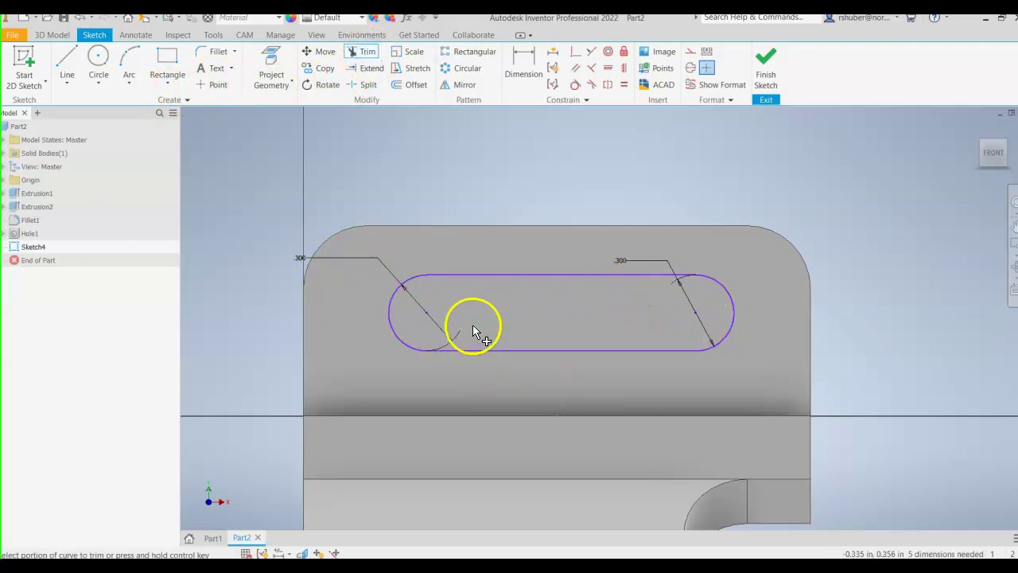
{"action": "key", "text": "Escape"}
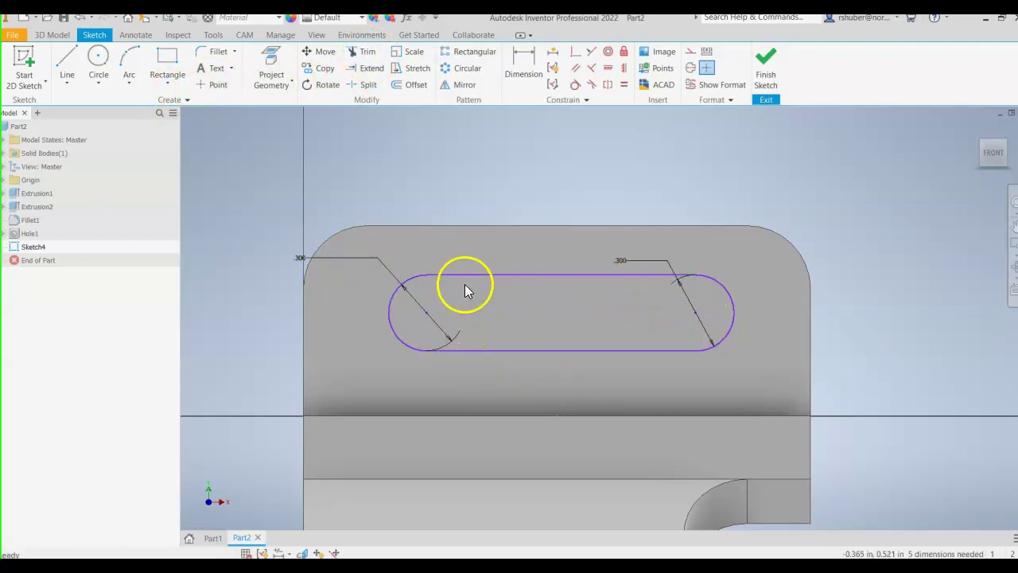
Step: Dimension the distance between the slot's arc centres to .75
{"action": "left_click", "coordinate": [531, 70]}
{"action": "left_click", "coordinate": [425, 316]}
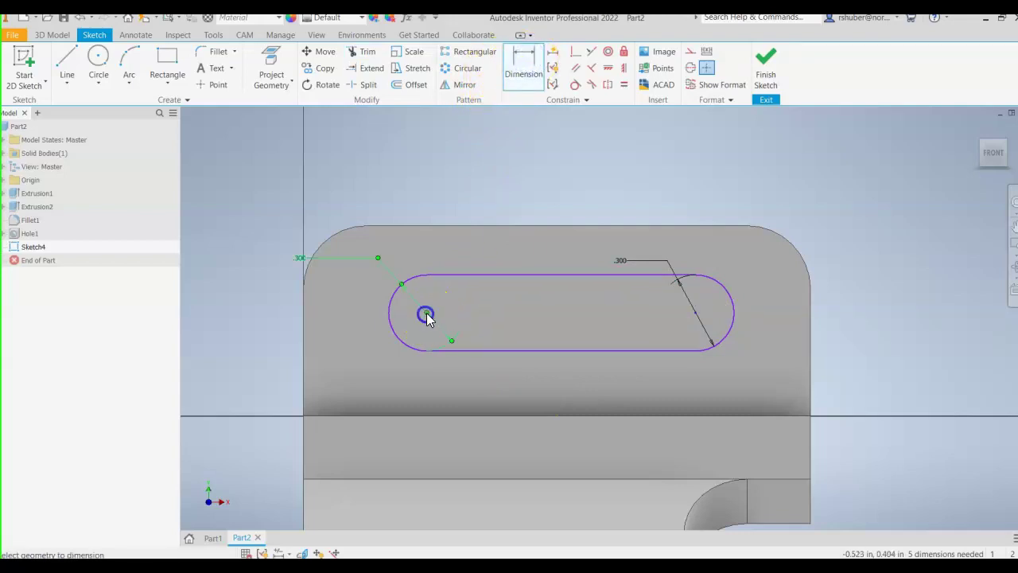
{"action": "left_click", "coordinate": [695, 317]}
{"action": "left_click", "coordinate": [608, 262]}
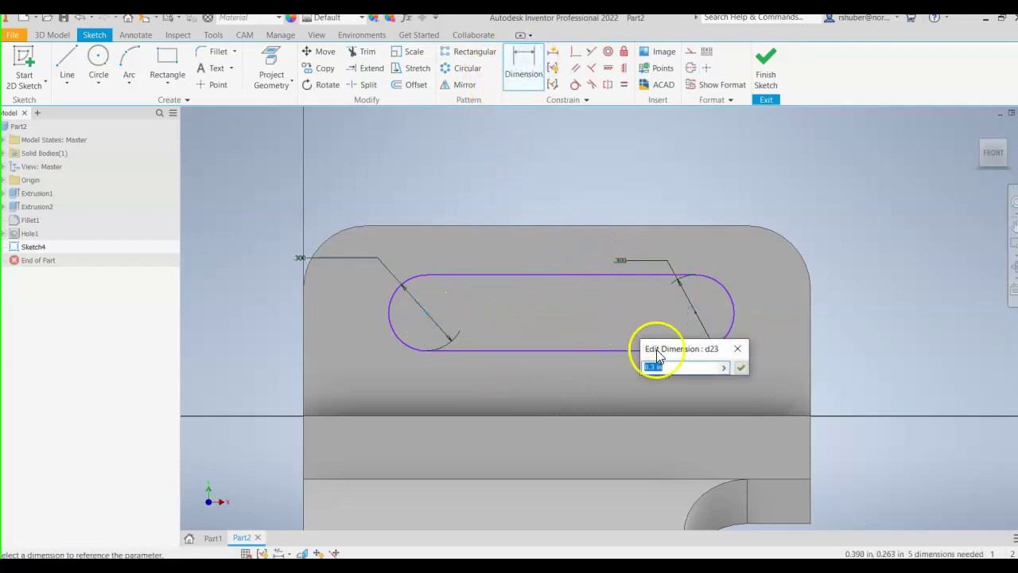
{"action": "left_click", "coordinate": [738, 348]}
{"action": "left_click", "coordinate": [525, 72]}
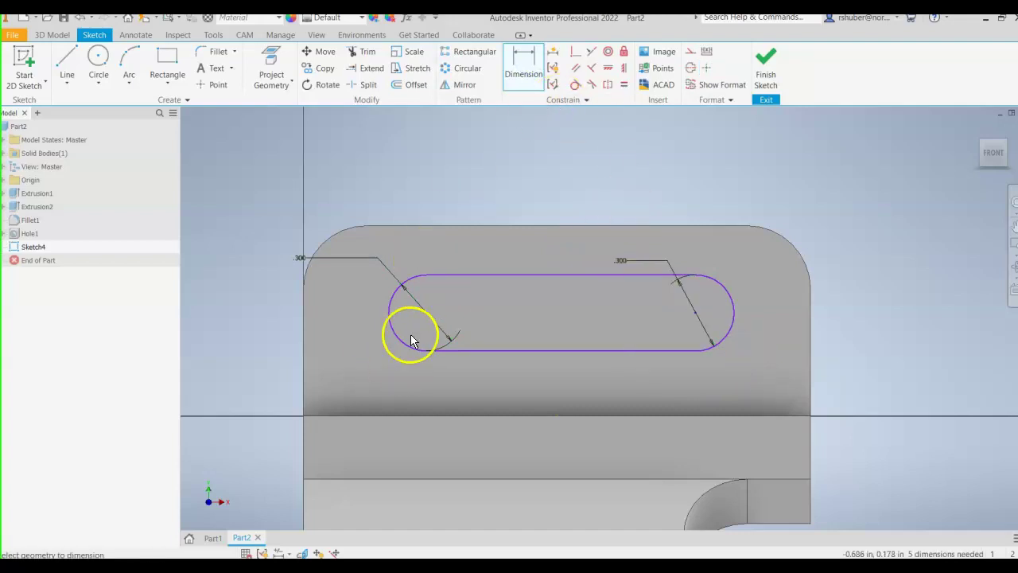
{"action": "left_click", "coordinate": [425, 317]}
{"action": "left_click", "coordinate": [694, 315]}
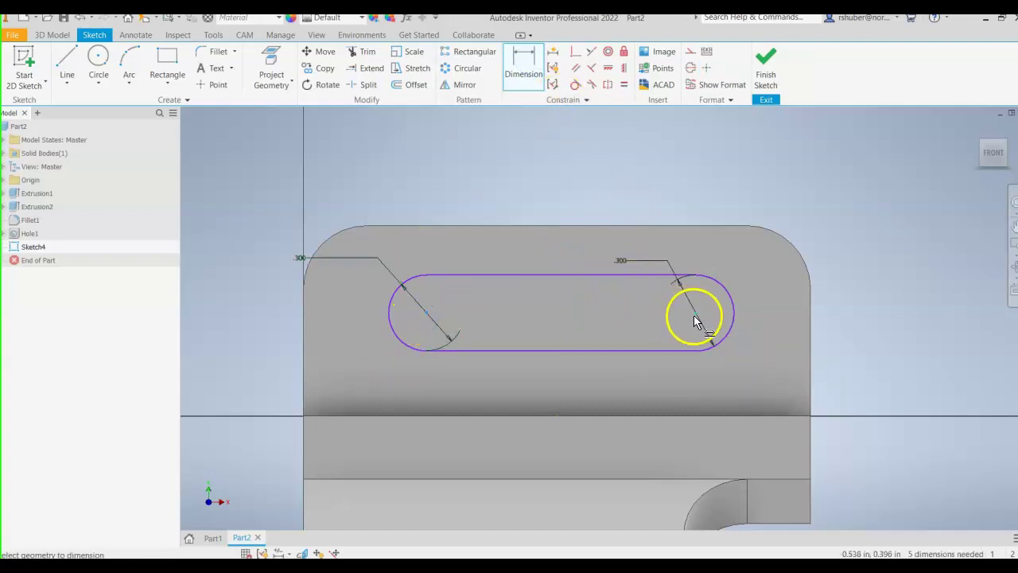
{"action": "left_click", "coordinate": [578, 262]}
{"action": "left_click", "coordinate": [549, 197]}
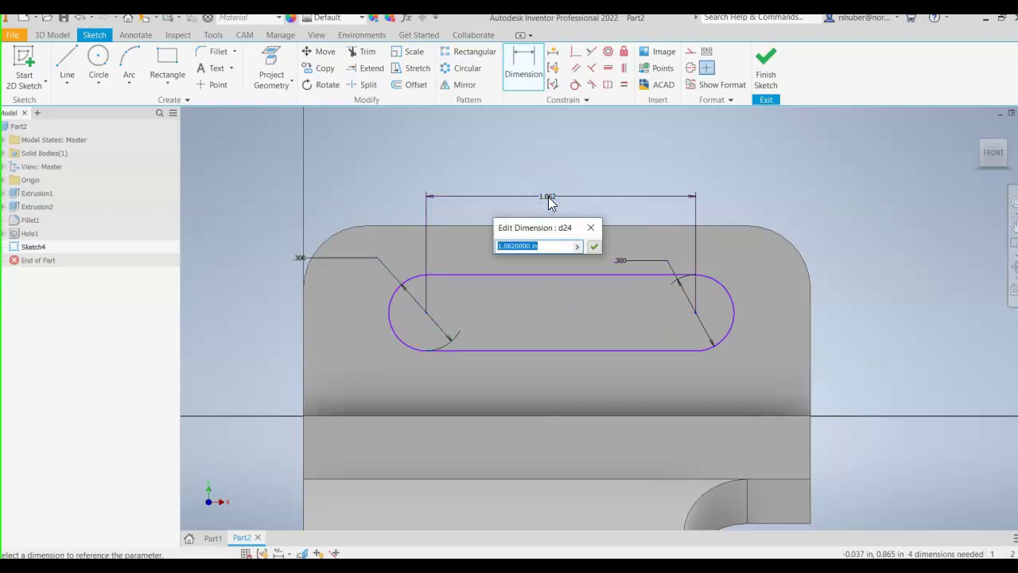
{"action": "type", "text": ".75"}
{"action": "key", "text": "Return"}
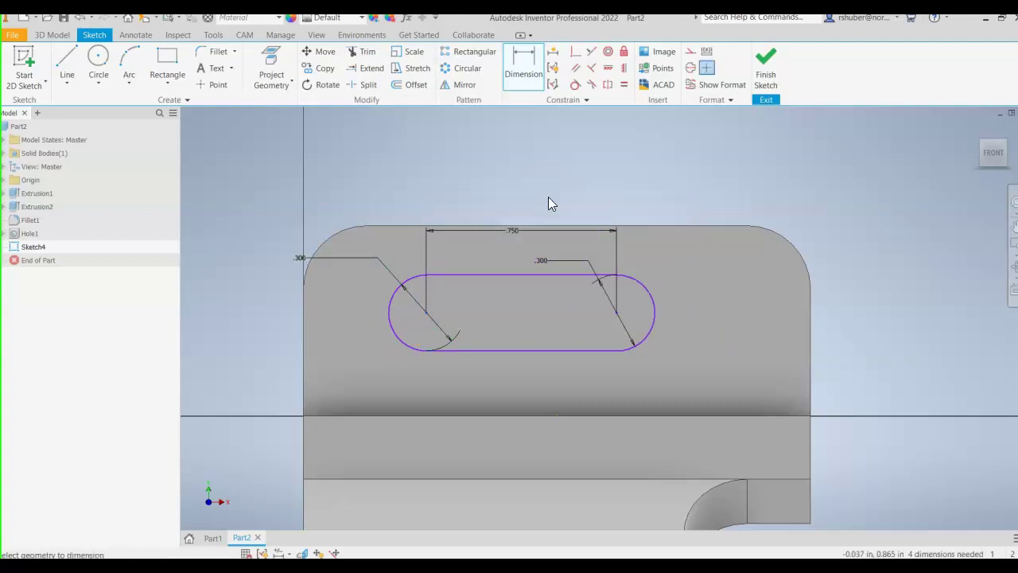
Step: Dimension the slot's left centre .500 from the part's left edge
{"action": "left_click", "coordinate": [426, 316]}
{"action": "left_click", "coordinate": [303, 337]}
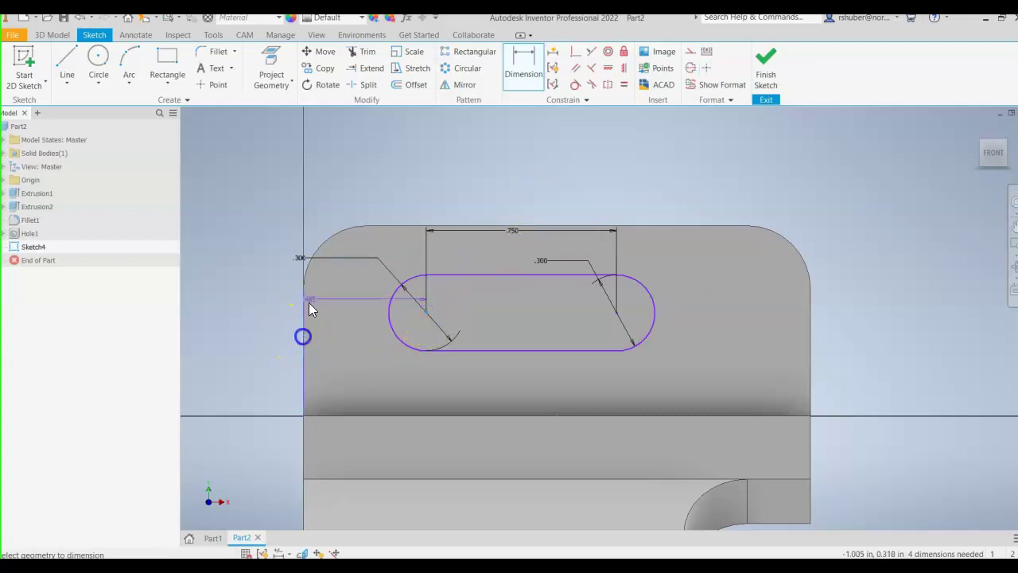
{"action": "left_click", "coordinate": [353, 207]}
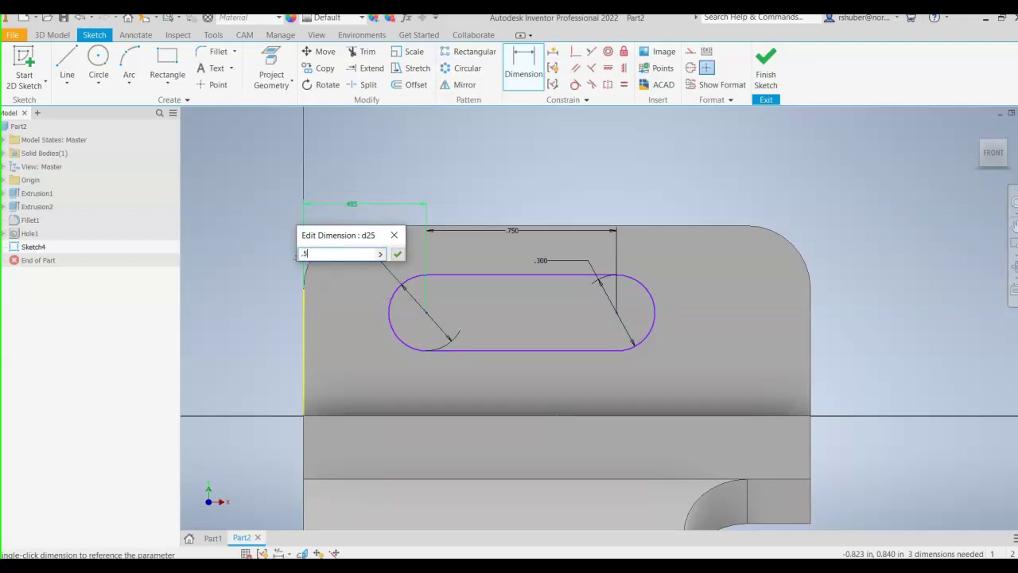
{"action": "key", "text": "Return"}
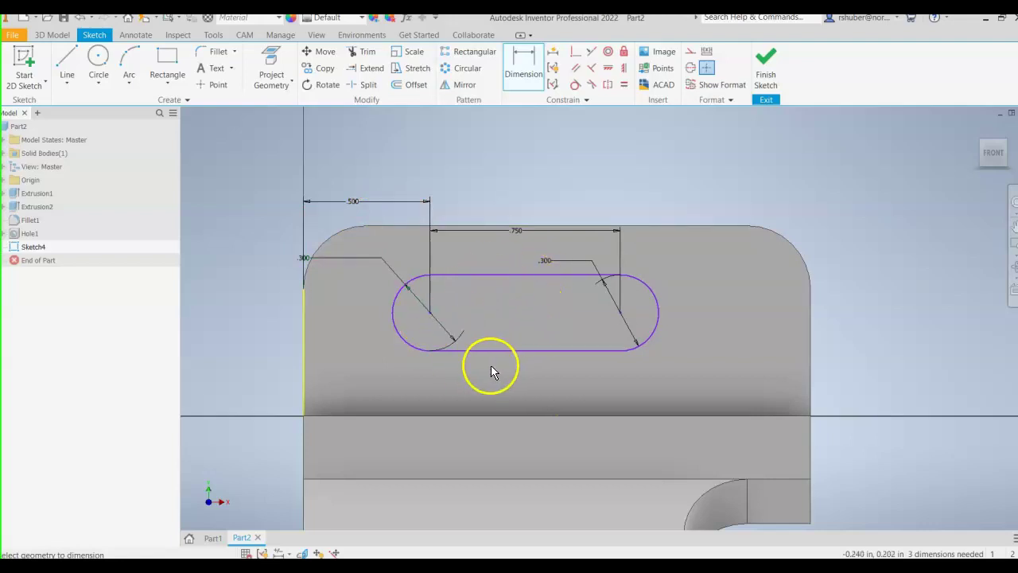
{"action": "left_click", "coordinate": [452, 345]}
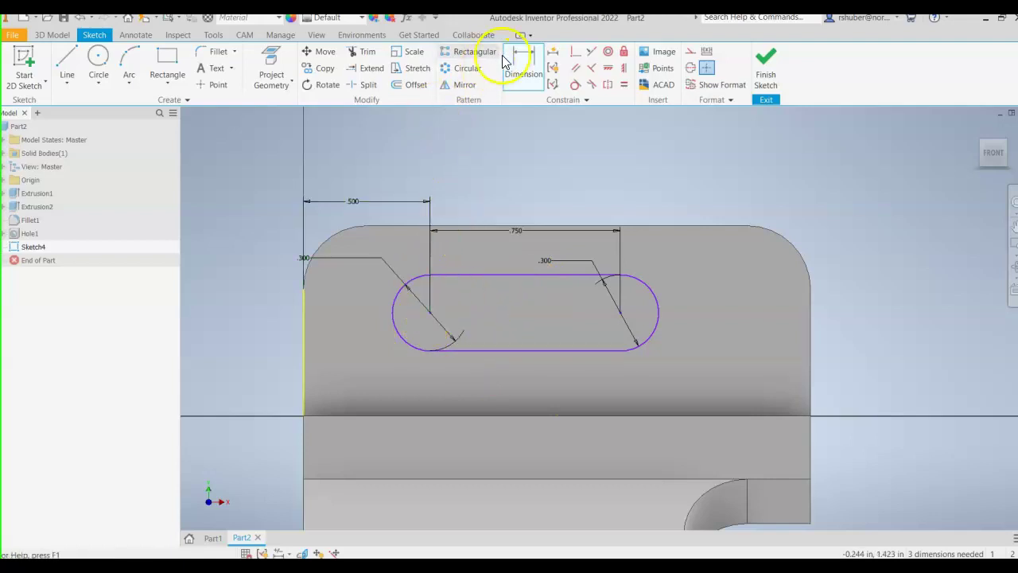
Step: Dimension the slot centre .37 above the part's bottom edge
{"action": "left_click", "coordinate": [525, 65]}
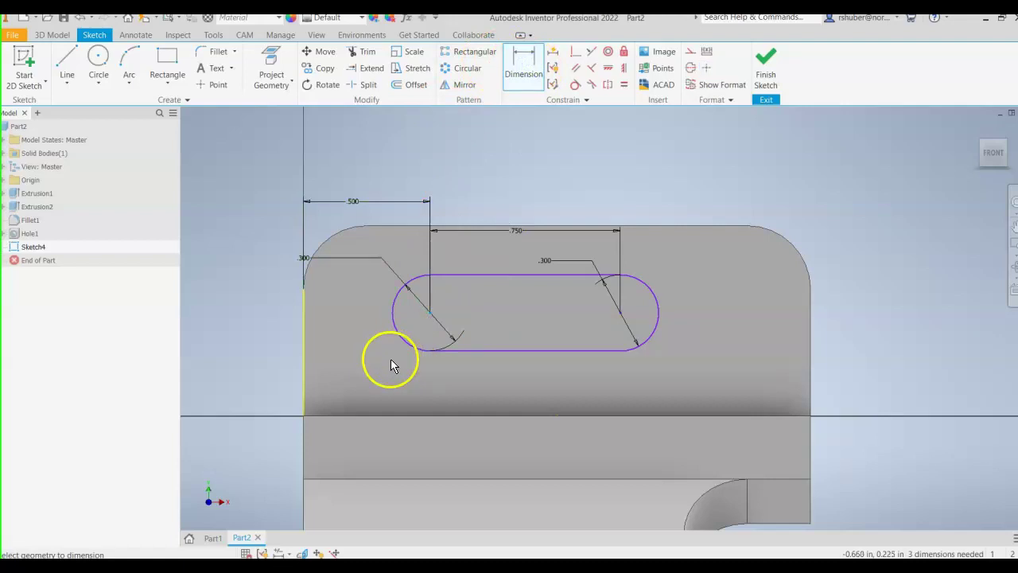
{"action": "left_click", "coordinate": [391, 421]}
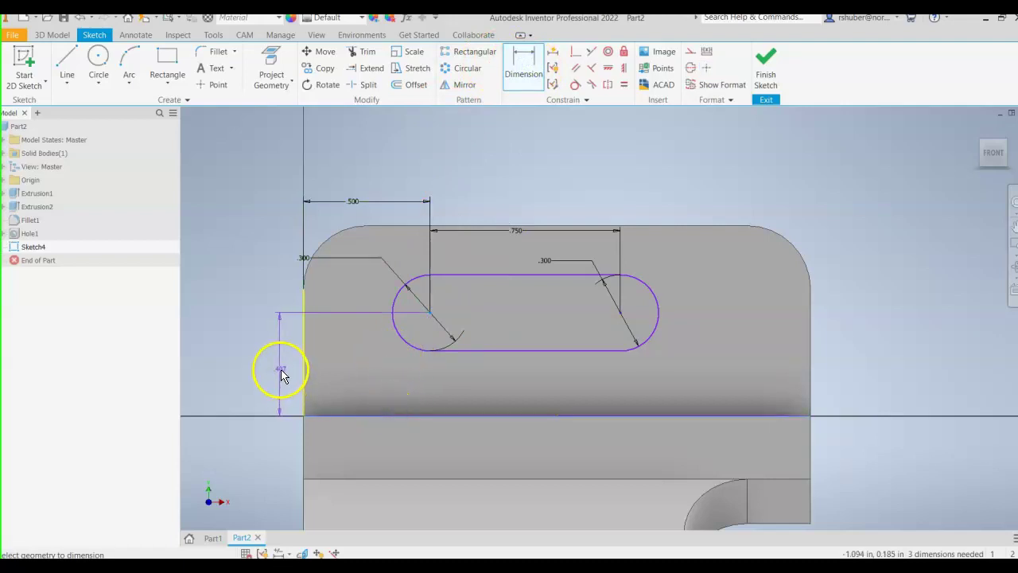
{"action": "left_click", "coordinate": [279, 368]}
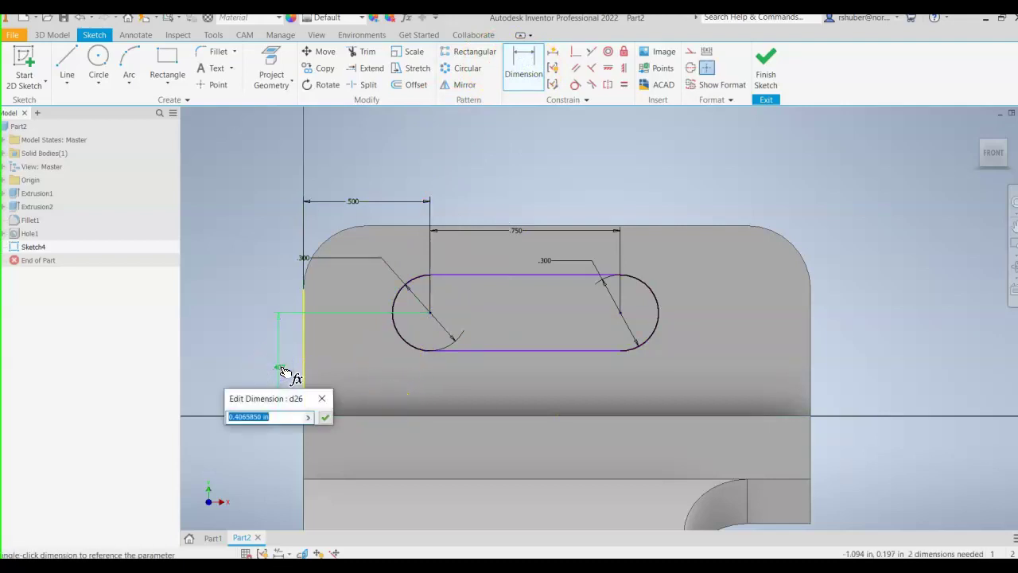
{"action": "key", "text": "Return"}
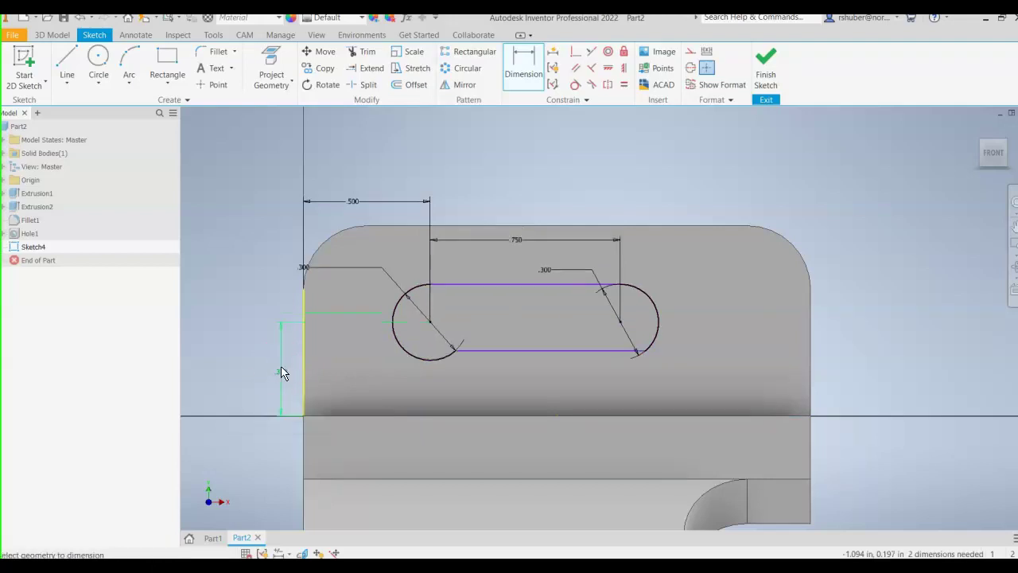
{"action": "scroll", "coordinate": [639, 359], "scroll_direction": "up", "scroll_amount": 3}
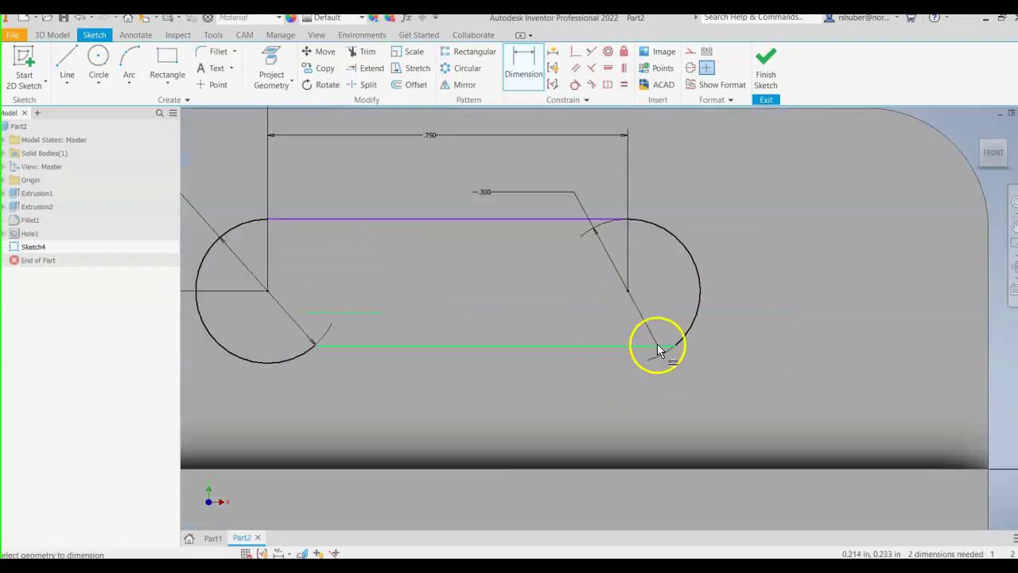
{"action": "left_click", "coordinate": [665, 354]}
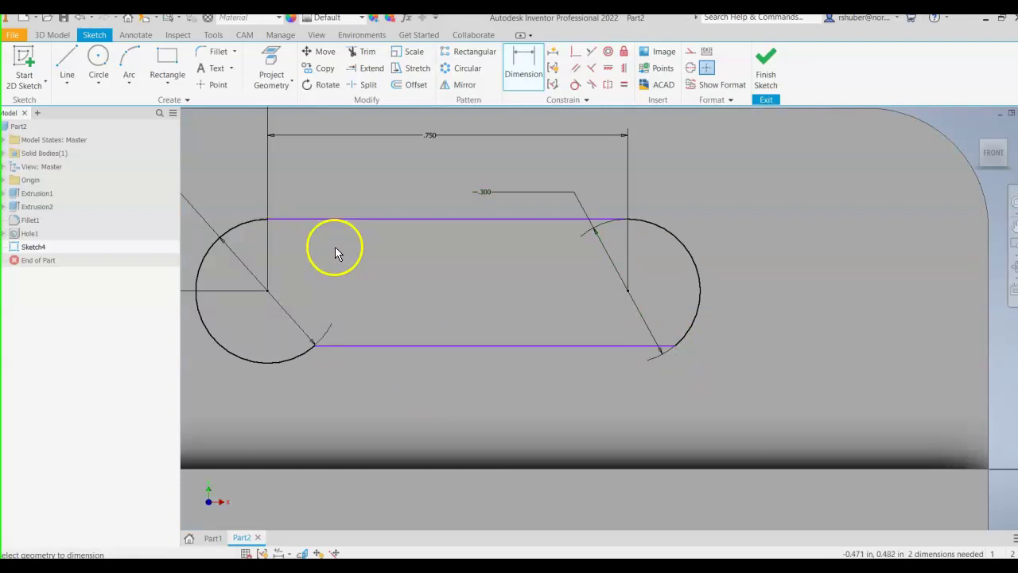
{"action": "scroll", "coordinate": [420, 398], "scroll_direction": "down", "scroll_amount": 3}
{"action": "middle_click_drag", "start_coordinate": [418, 400], "coordinate": [498, 400]}
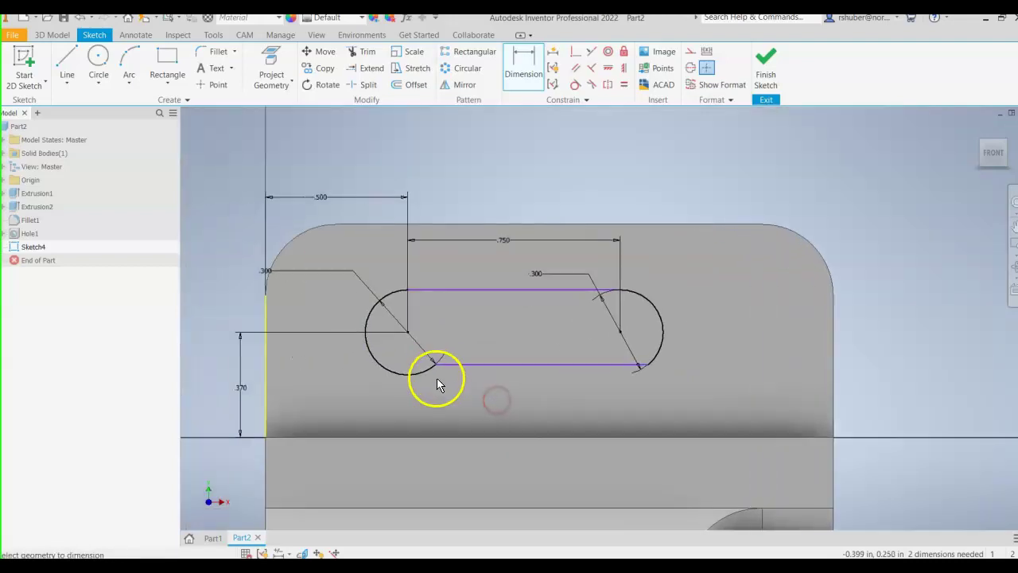
Step: Make the slot's bottom line tangent to both end arcs, raise the .750 dimension, and finish the sketch
{"action": "left_click", "coordinate": [575, 85]}
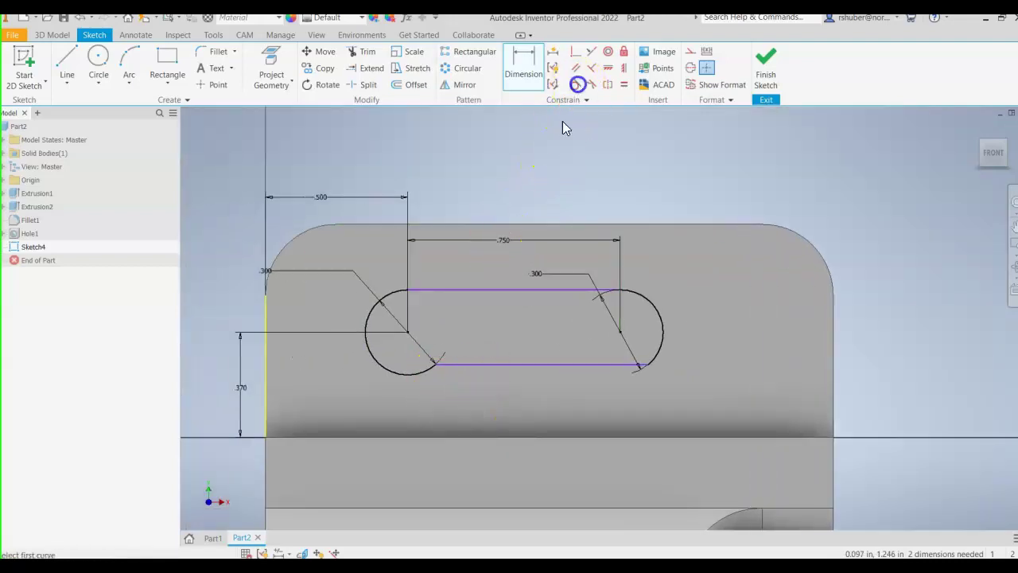
{"action": "left_click", "coordinate": [414, 374]}
{"action": "left_click", "coordinate": [439, 365]}
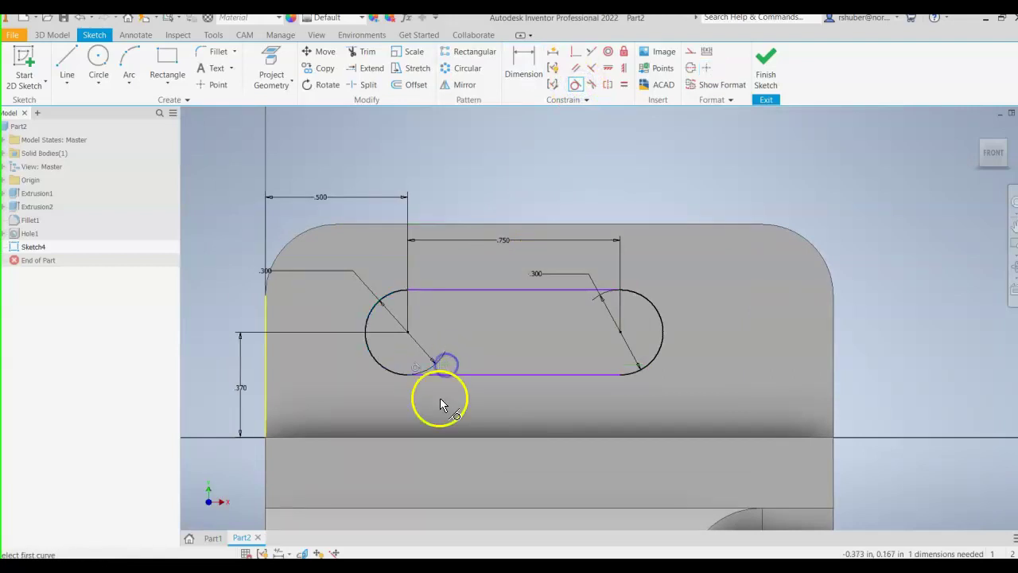
{"action": "left_click", "coordinate": [609, 376]}
{"action": "left_click", "coordinate": [640, 374]}
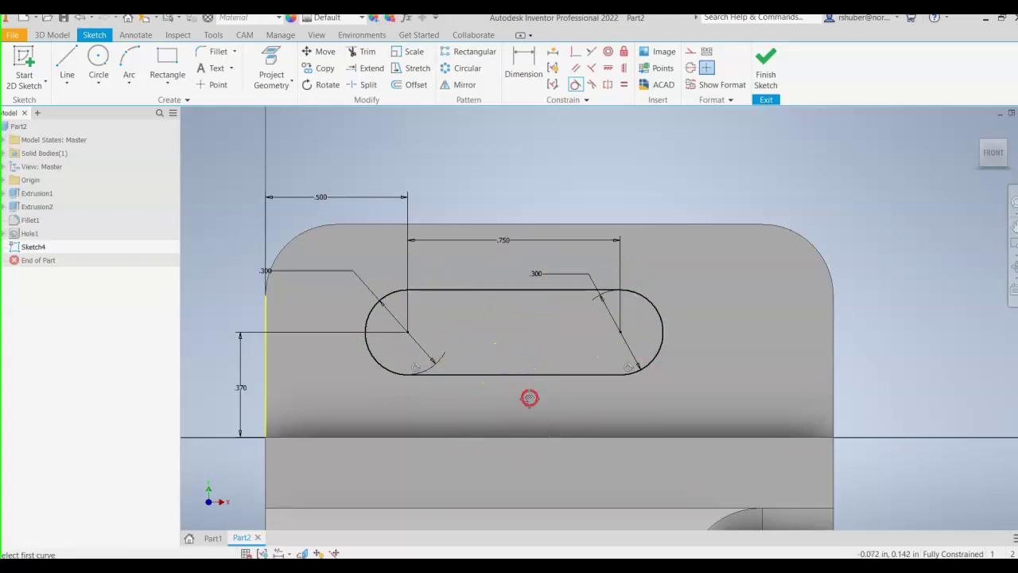
{"action": "middle_click_drag", "start_coordinate": [530, 397], "coordinate": [537, 395]}
{"action": "key", "text": "Escape"}
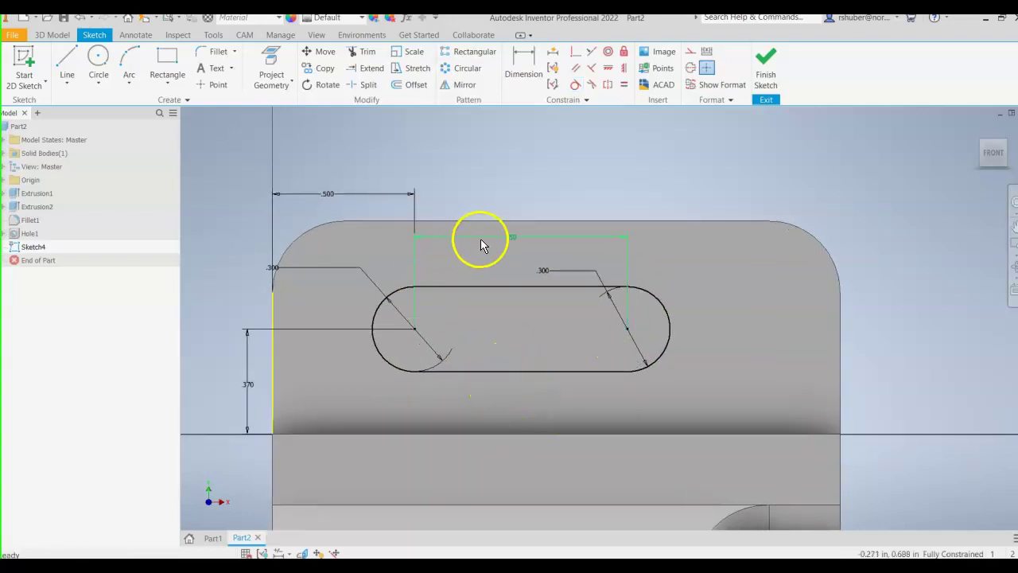
{"action": "left_click_drag", "start_coordinate": [507, 238], "coordinate": [495, 196]}
{"action": "left_click", "coordinate": [767, 75]}
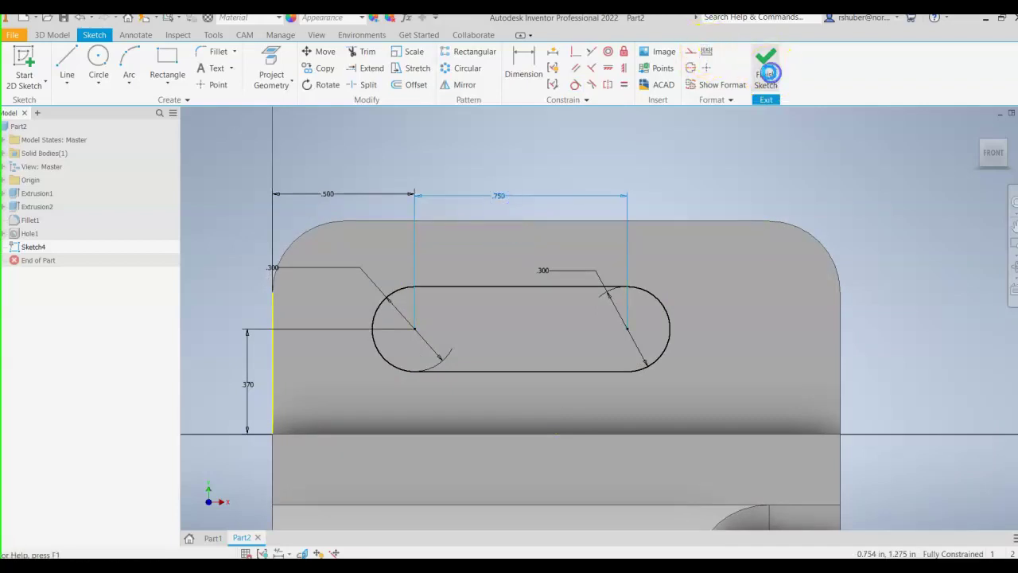
Step: Extrude the slot profile as a Through All cut and inspect it from several angles
{"action": "left_click", "coordinate": [68, 62]}
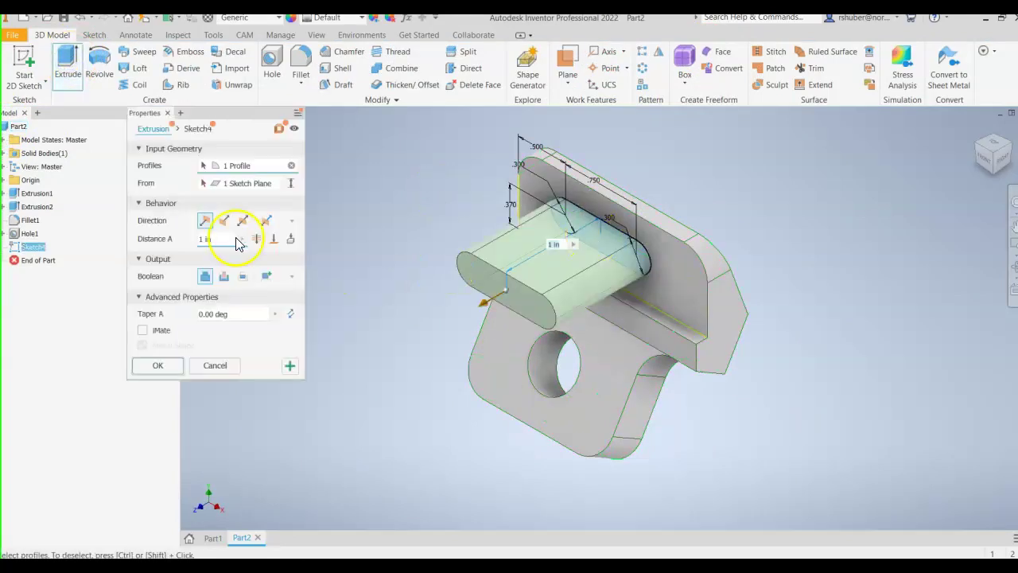
{"action": "left_click", "coordinate": [221, 278]}
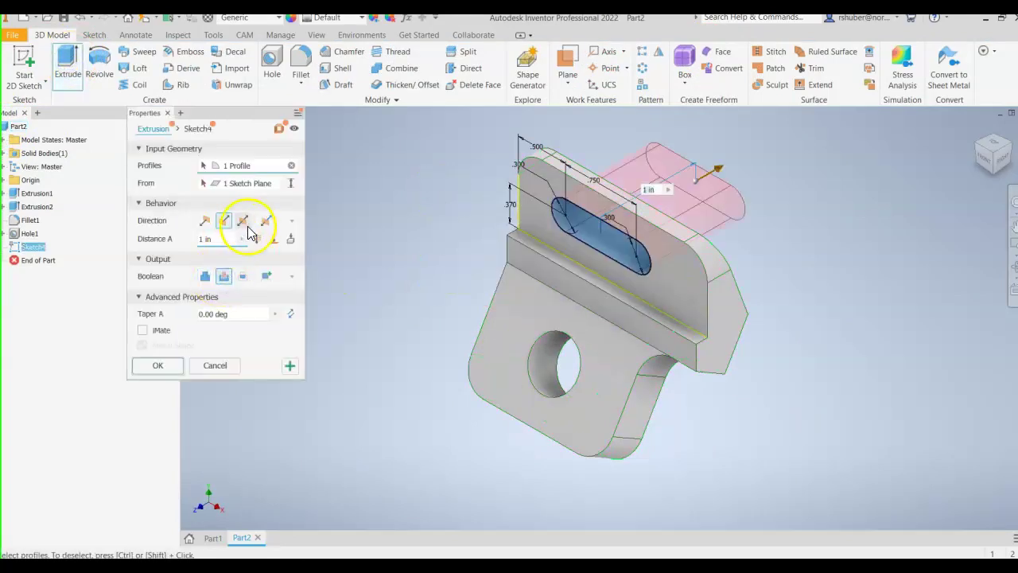
{"action": "left_click", "coordinate": [256, 239]}
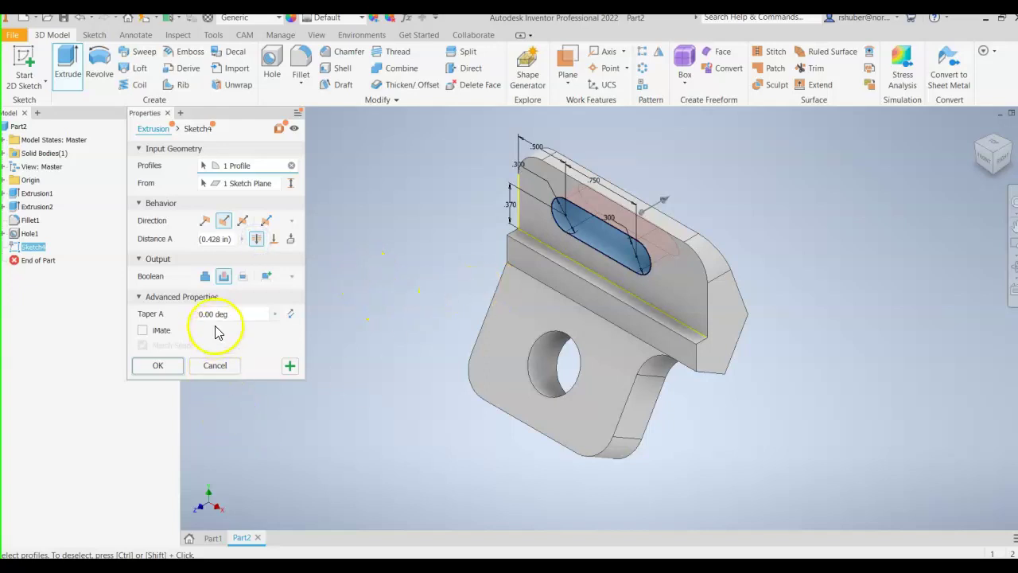
{"action": "left_click", "coordinate": [157, 367]}
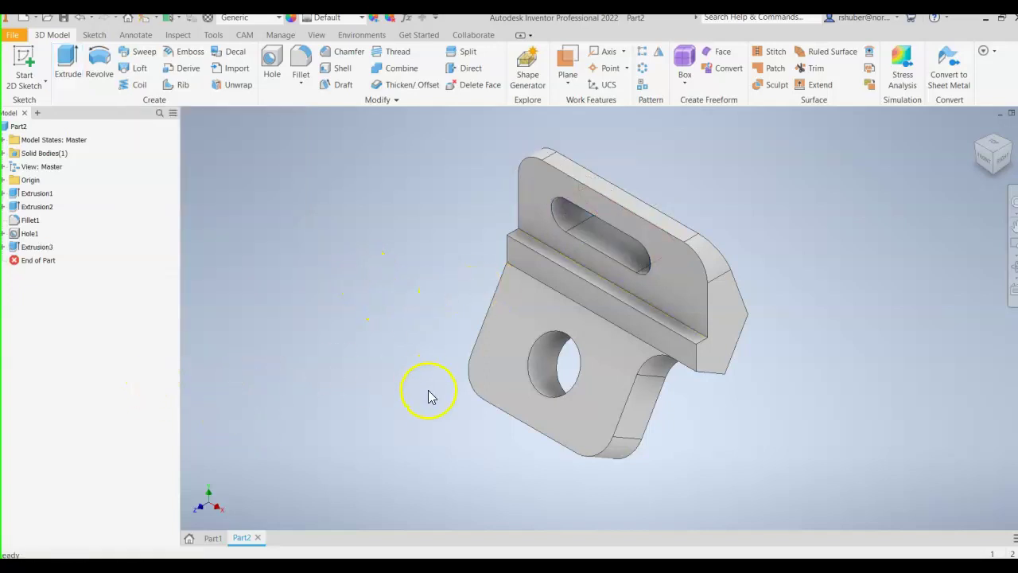
{"action": "key", "text": "F4"}
{"action": "left_click_drag", "start_coordinate": [489, 375], "coordinate": [527, 374]}
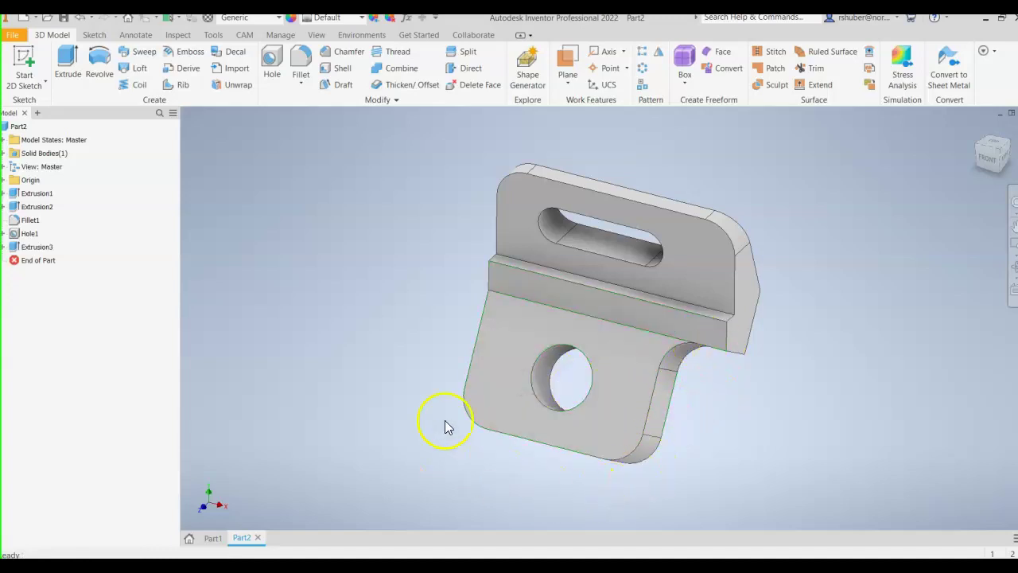
{"action": "mouse_move", "coordinate": [643, 371]}
{"action": "middle_mouse_down", "text": "shift"}
{"action": "mouse_move", "coordinate": [700, 350]}
{"action": "mouse_move", "coordinate": [991, 154]}
{"action": "mouse_move", "coordinate": [991, 177]}
{"action": "middle_mouse_up", "text": "shift"}
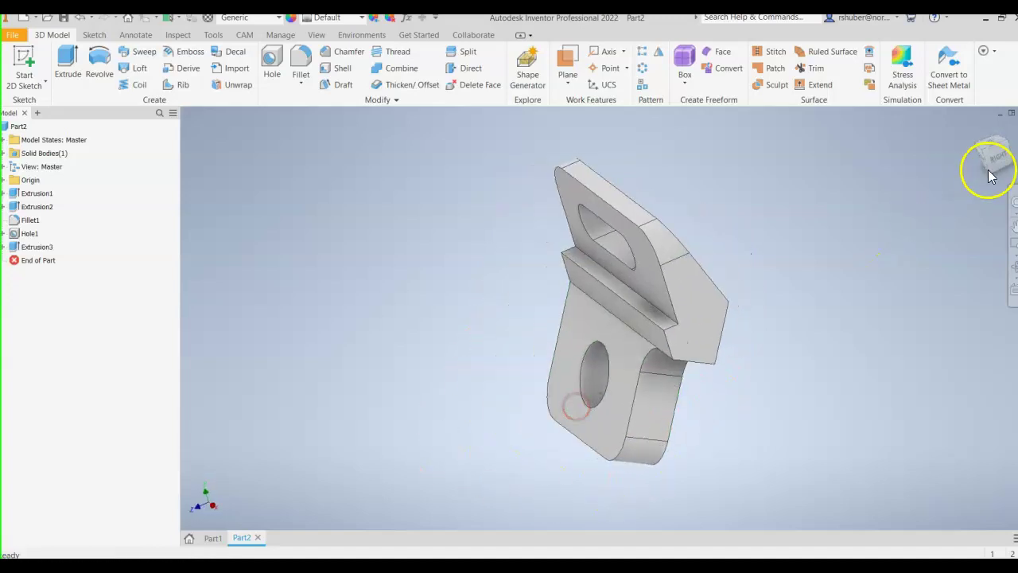
{"action": "middle_click_drag", "start_coordinate": [977, 135], "coordinate": [366, 356], "text": "shift"}
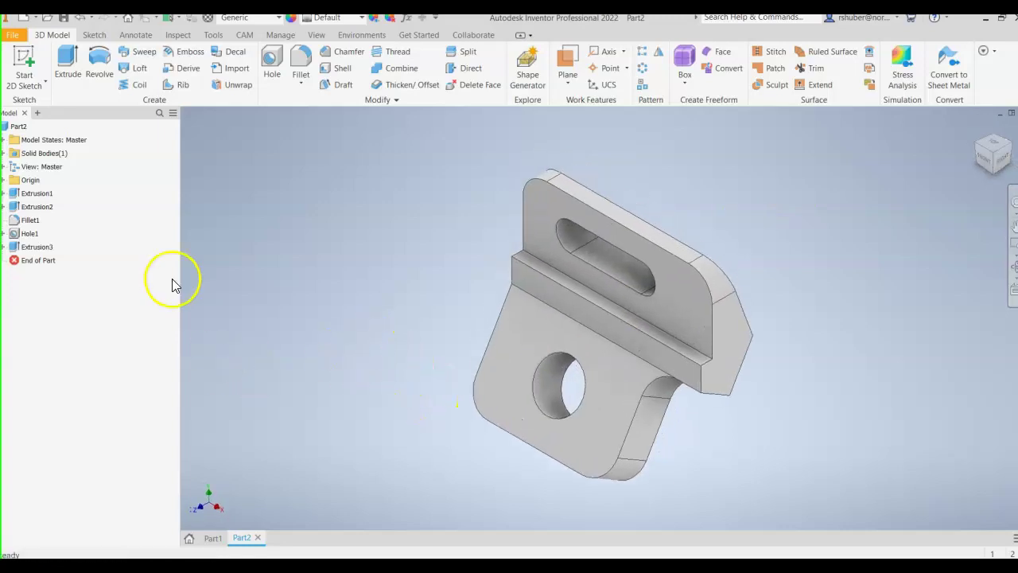
Step: Choose Lead from the material list on the Quick Access toolbar
{"action": "left_click", "coordinate": [279, 17]}
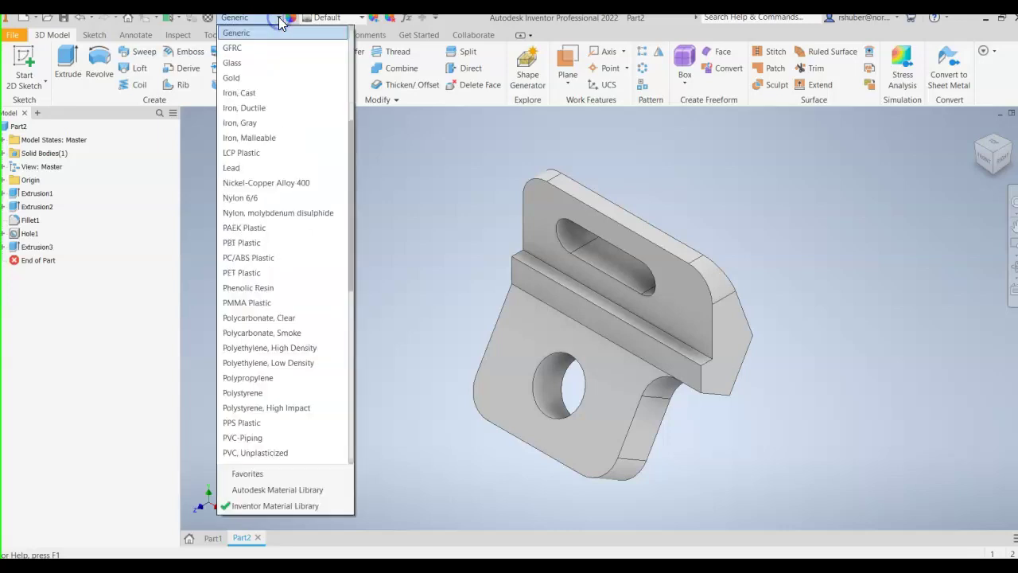
{"action": "left_click", "coordinate": [241, 167]}
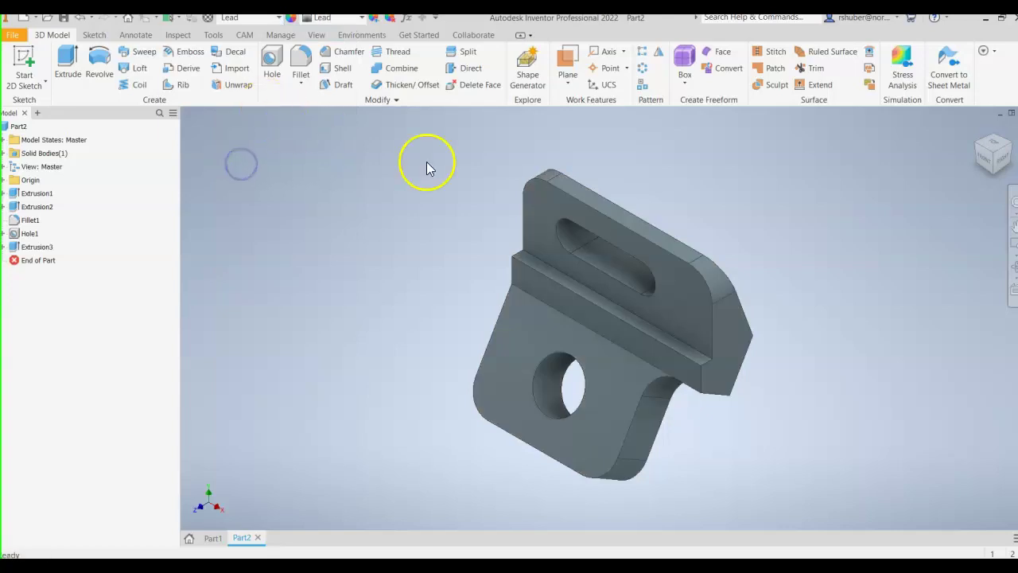
{"action": "middle_click_drag", "start_coordinate": [409, 358], "coordinate": [413, 361]}
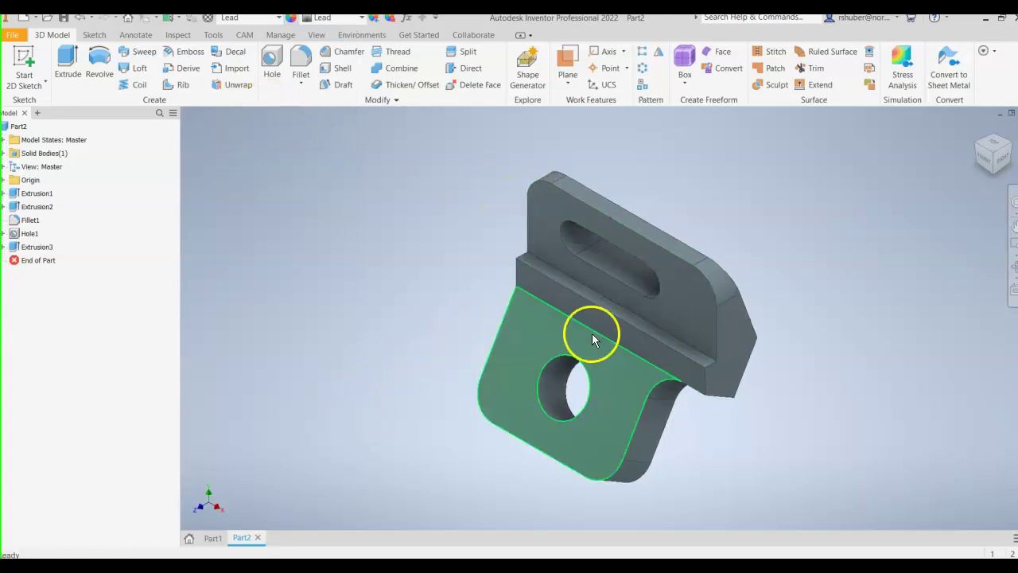